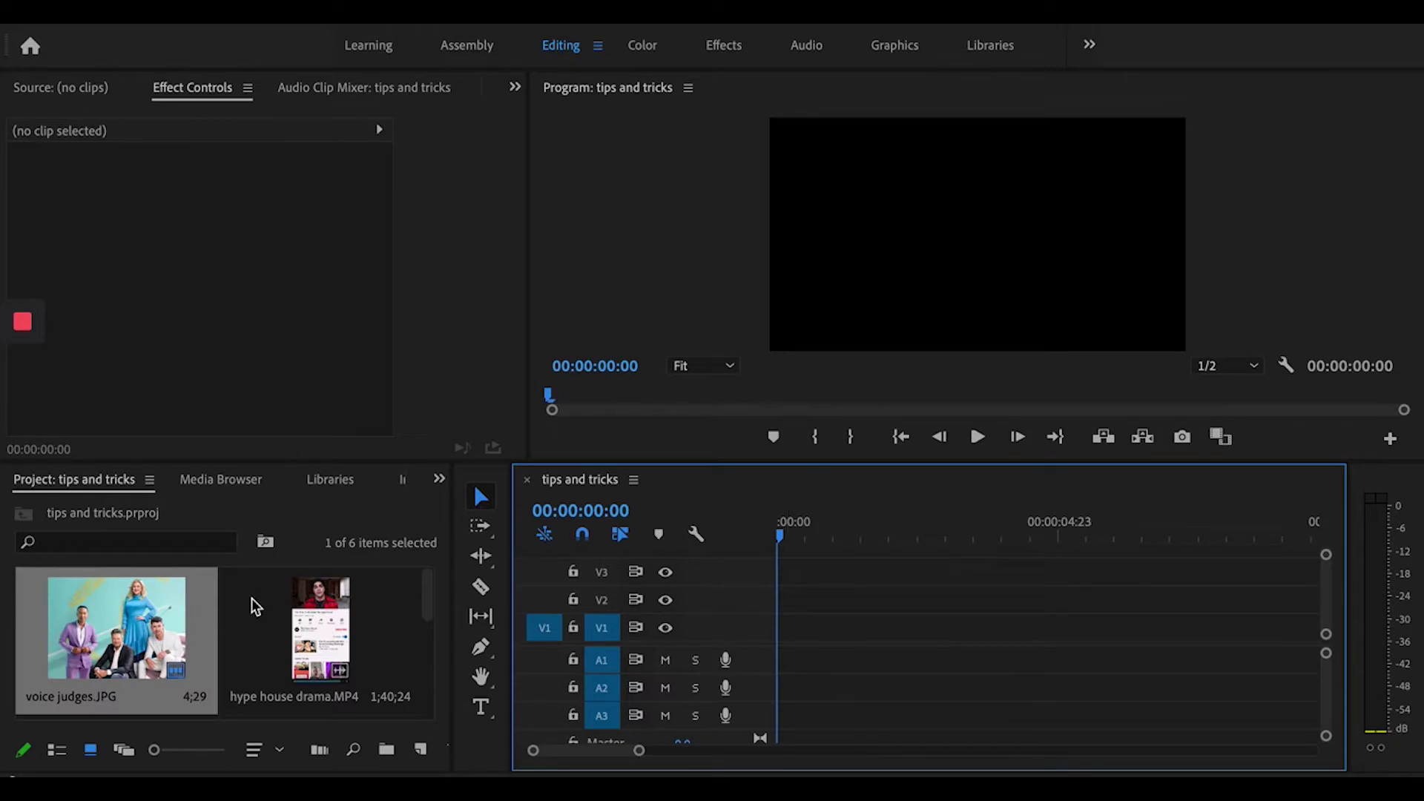
- Stack two copies of voice judges.JPG on V1 and V2 at the sequence start, and scale the V1 copy to 201
{"action": "left_click_drag", "start_coordinate": [142, 636], "coordinate": [776, 632]}
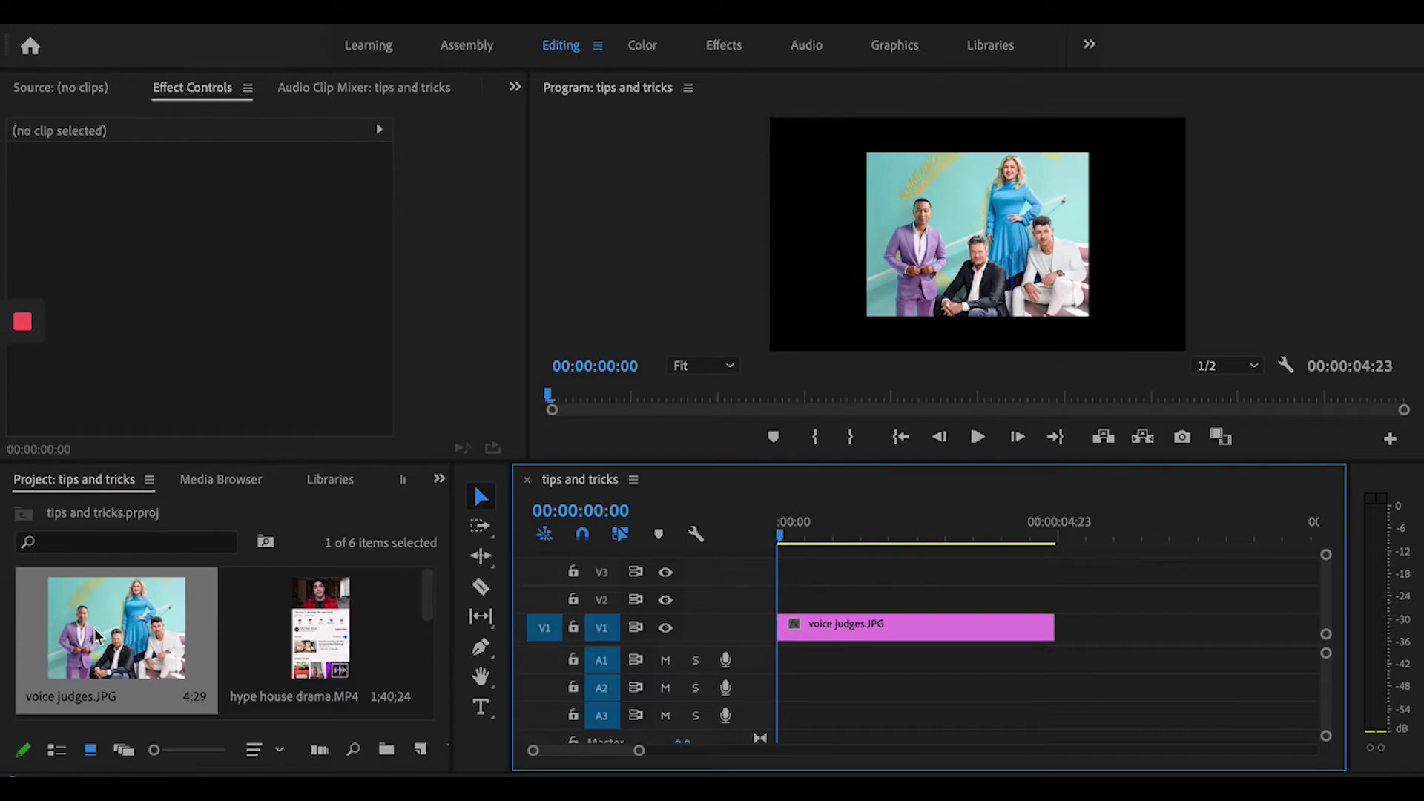
{"action": "left_click_drag", "start_coordinate": [97, 637], "coordinate": [775, 599]}
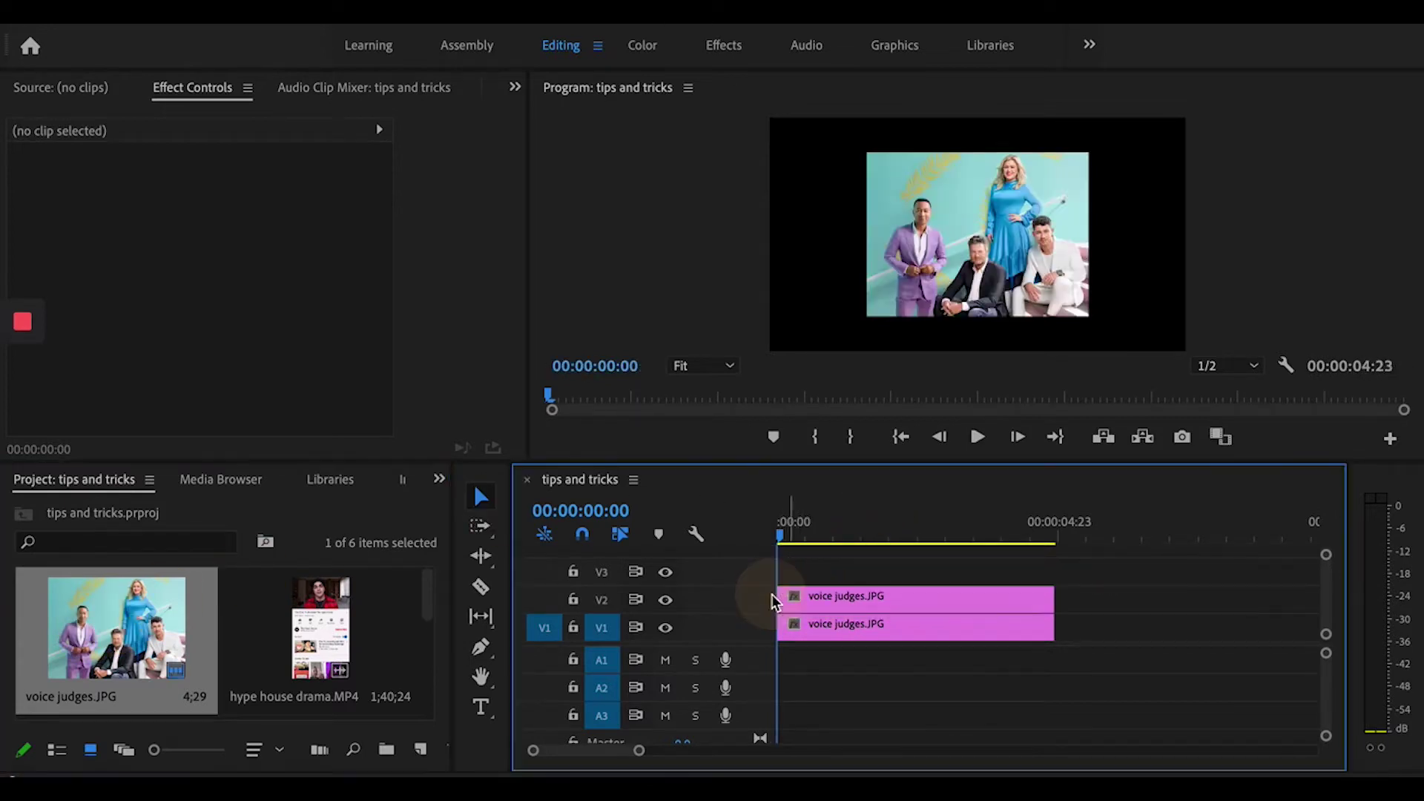
{"action": "left_click", "coordinate": [882, 628]}
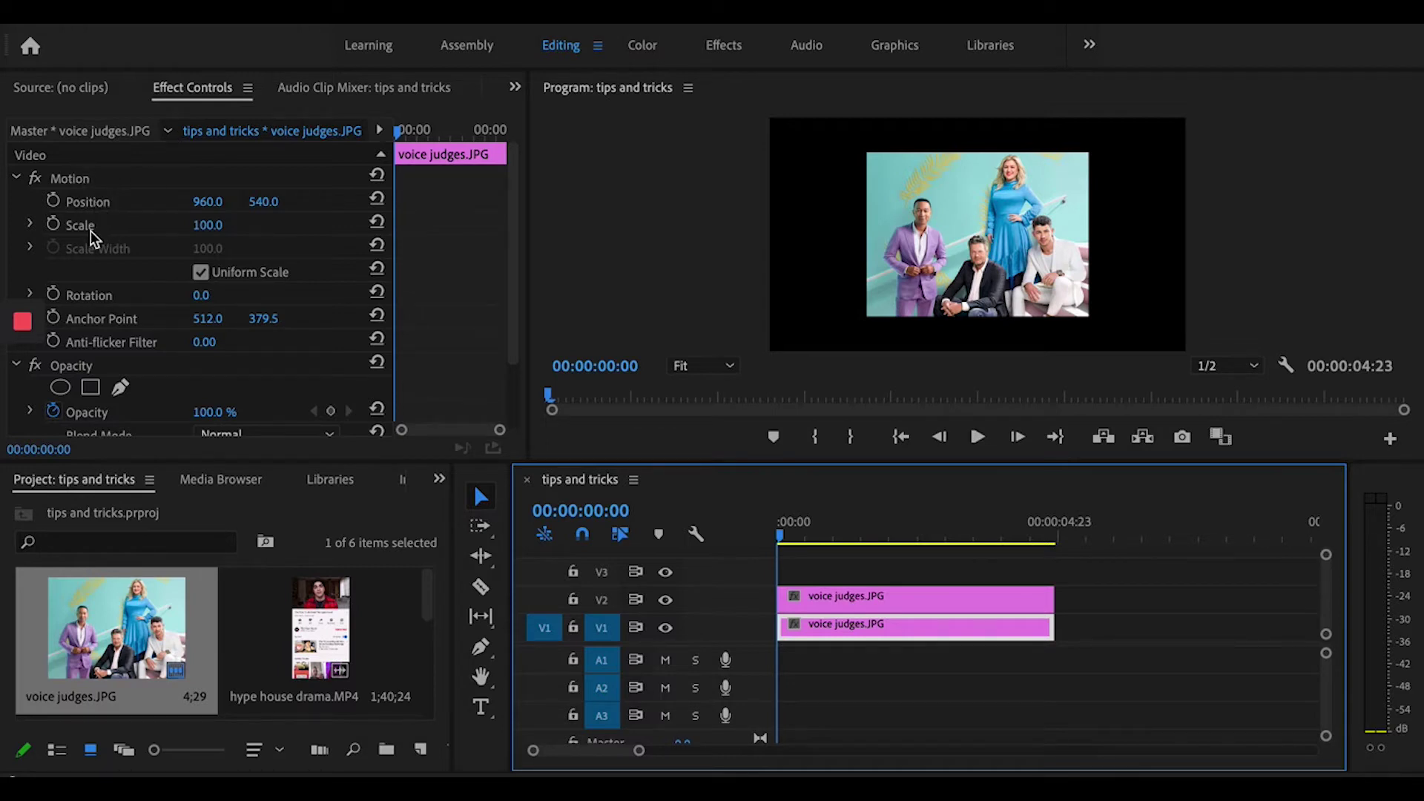
{"action": "left_click", "coordinate": [206, 227]}
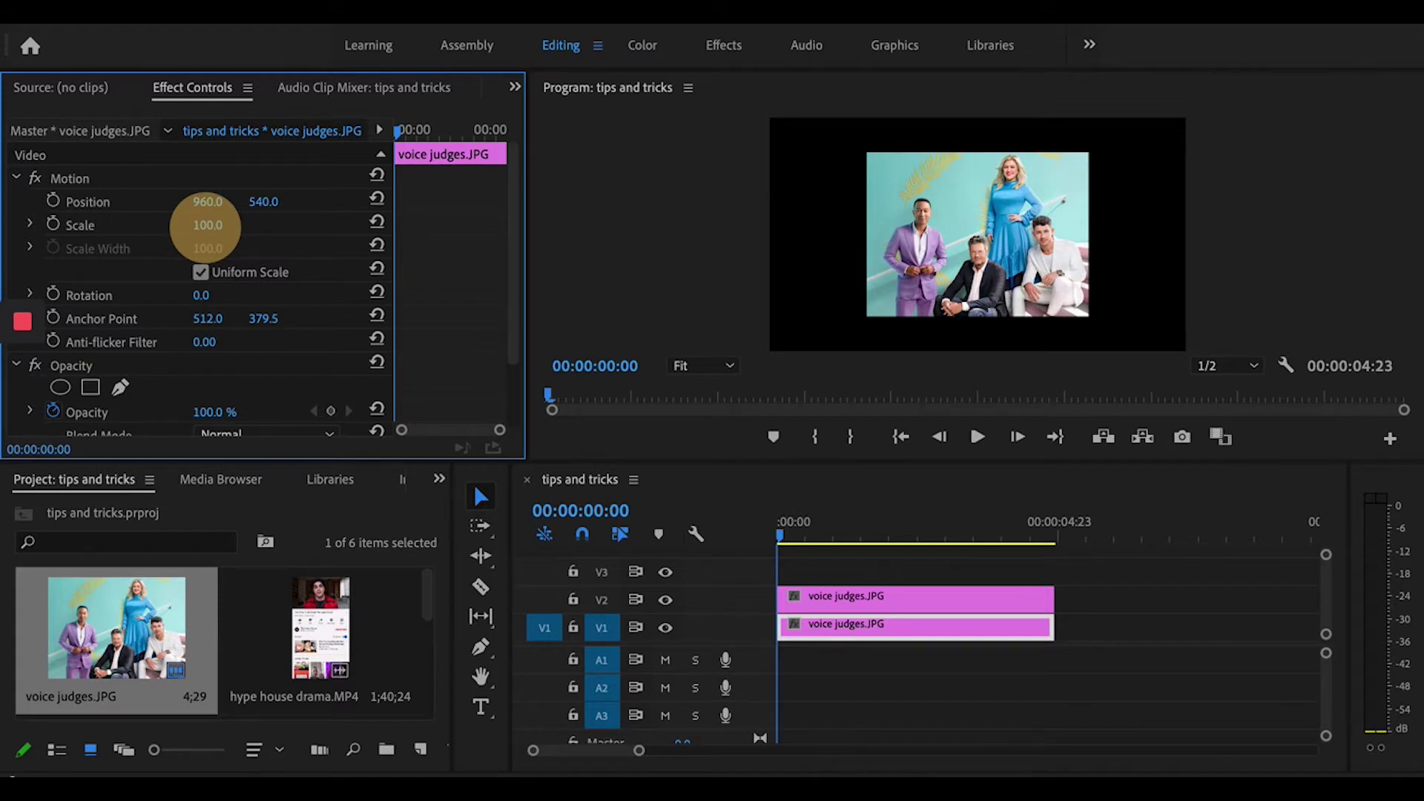
{"action": "left_click_drag", "start_coordinate": [207, 228], "coordinate": [226, 228]}
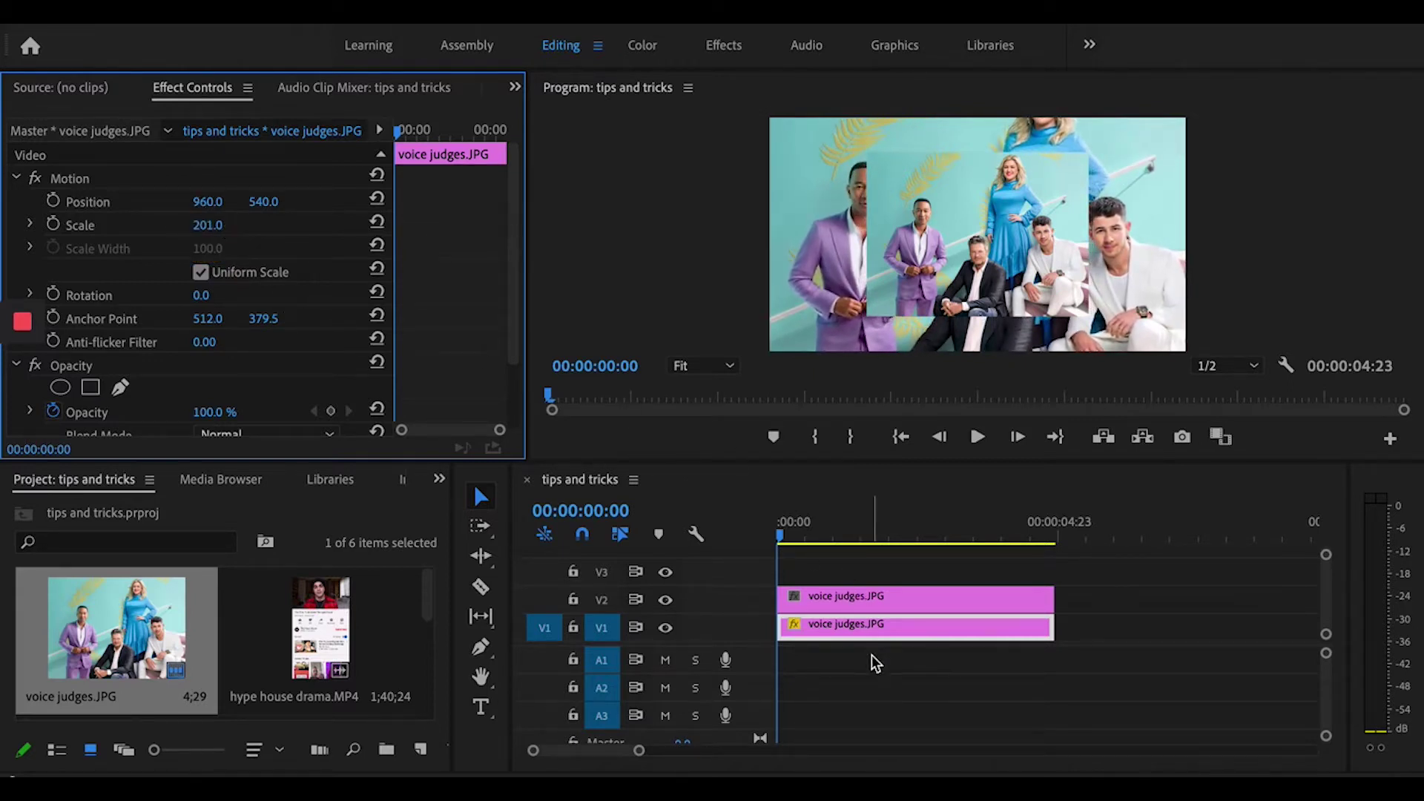
- Find the Gaussian Blur video effect by searching for "gau" and apply it to the voice judges.JPG clip on V1
{"action": "left_click", "coordinate": [862, 622]}
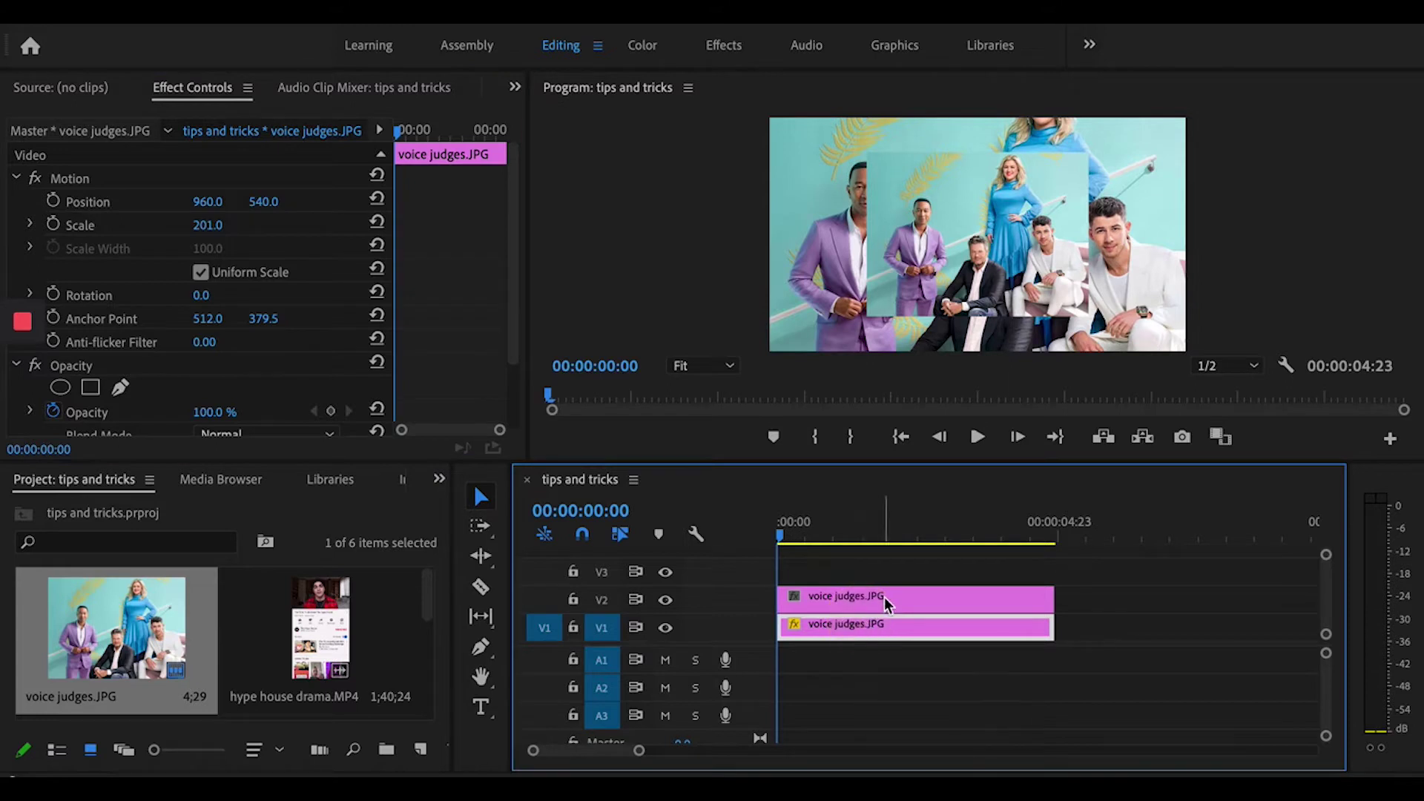
{"action": "left_click", "coordinate": [893, 600]}
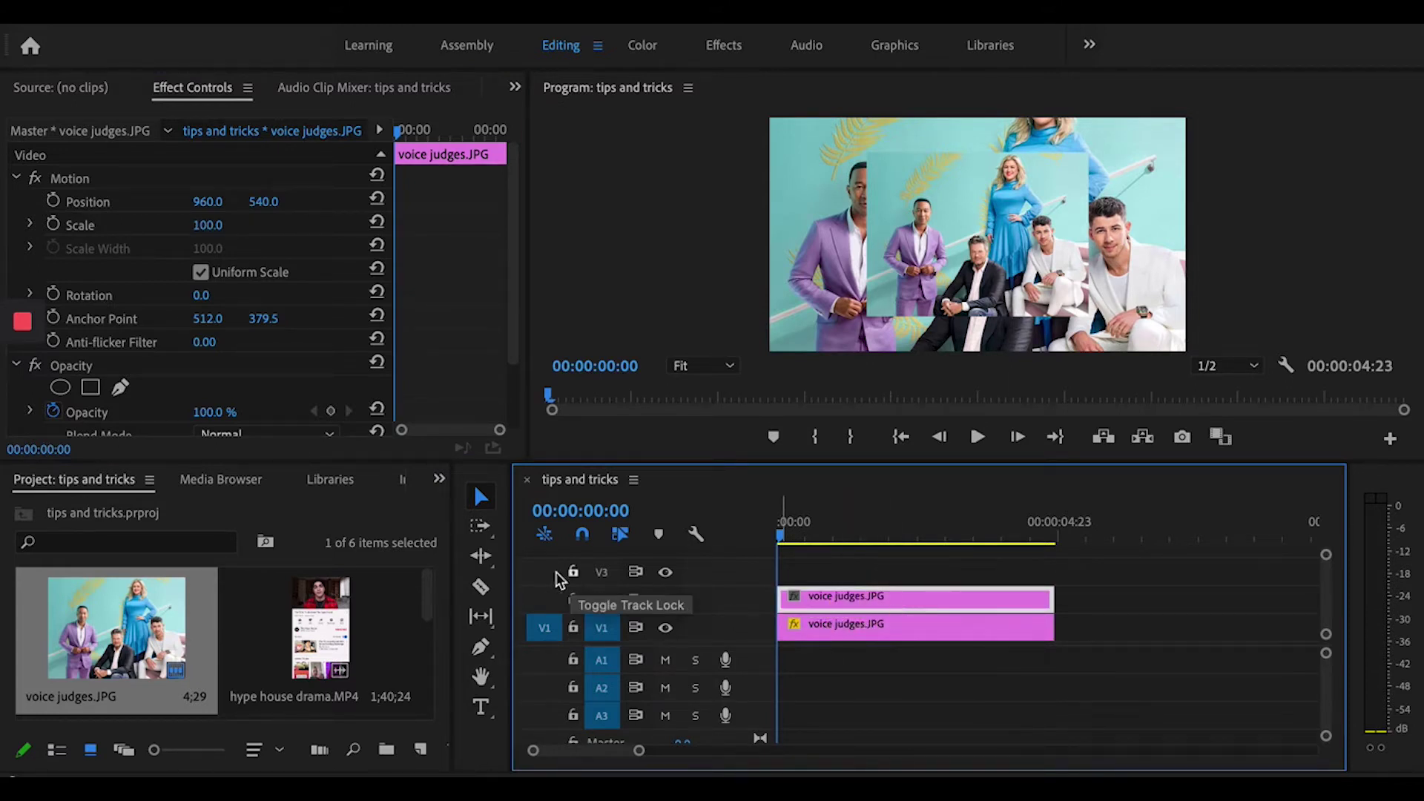
{"action": "left_click", "coordinate": [437, 481]}
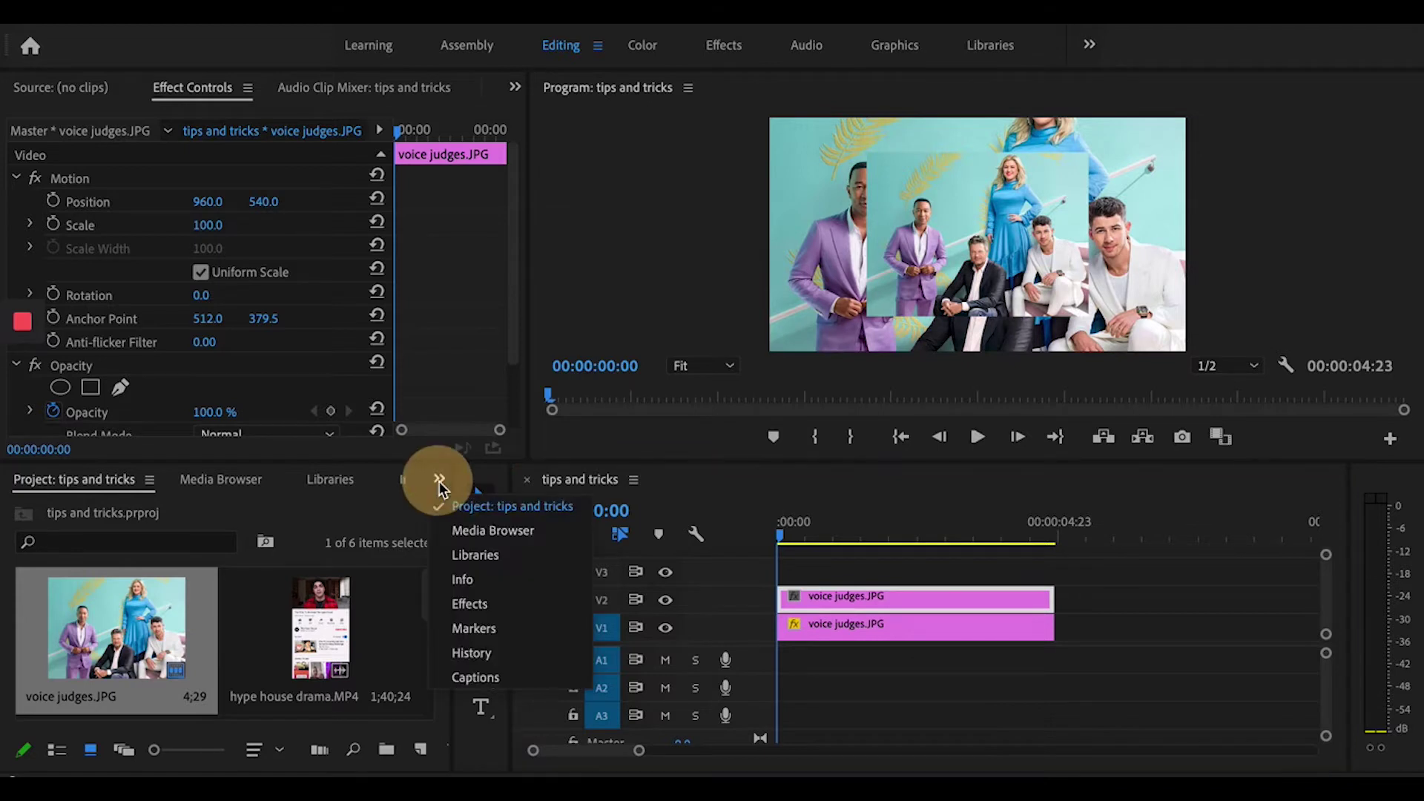
{"action": "left_click", "coordinate": [479, 609]}
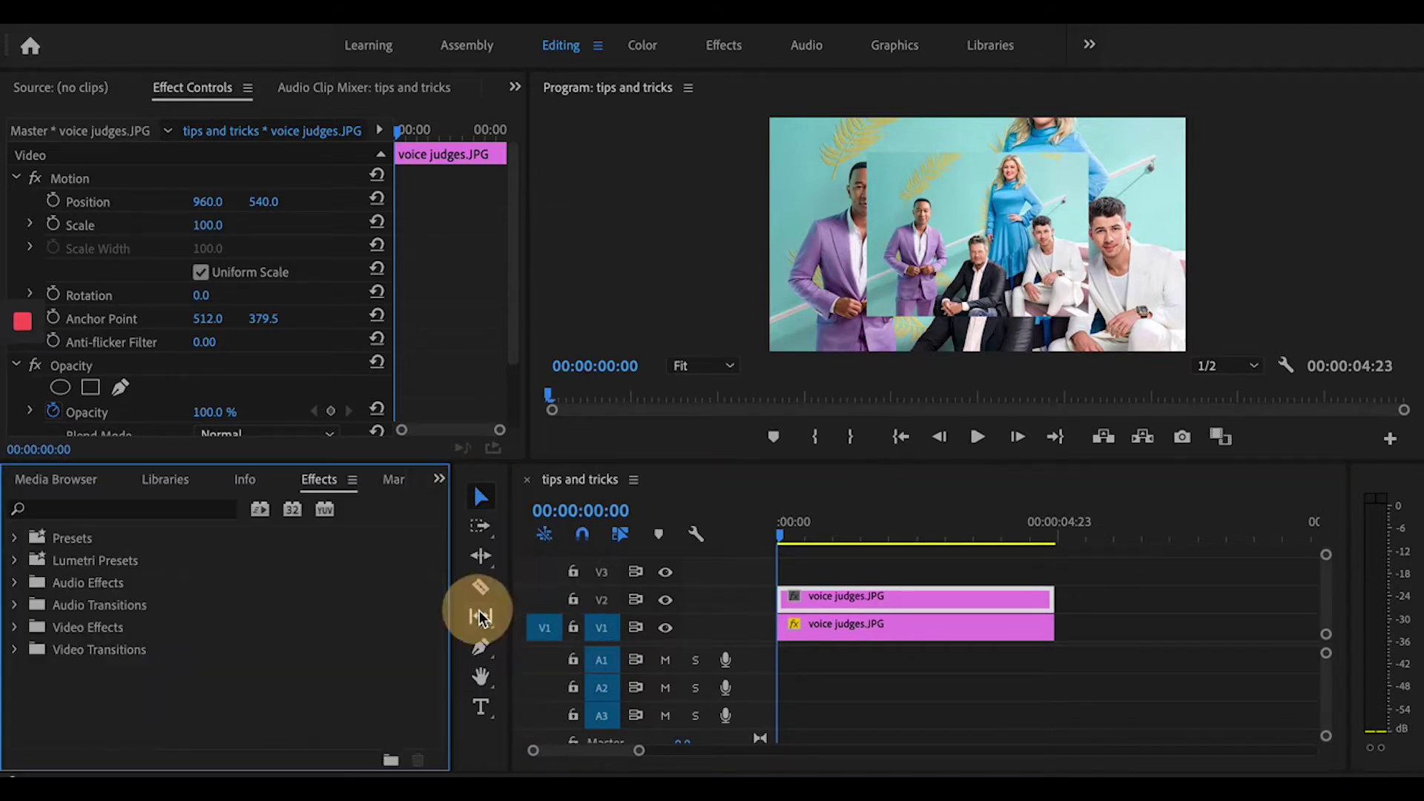
{"action": "left_click", "coordinate": [105, 509]}
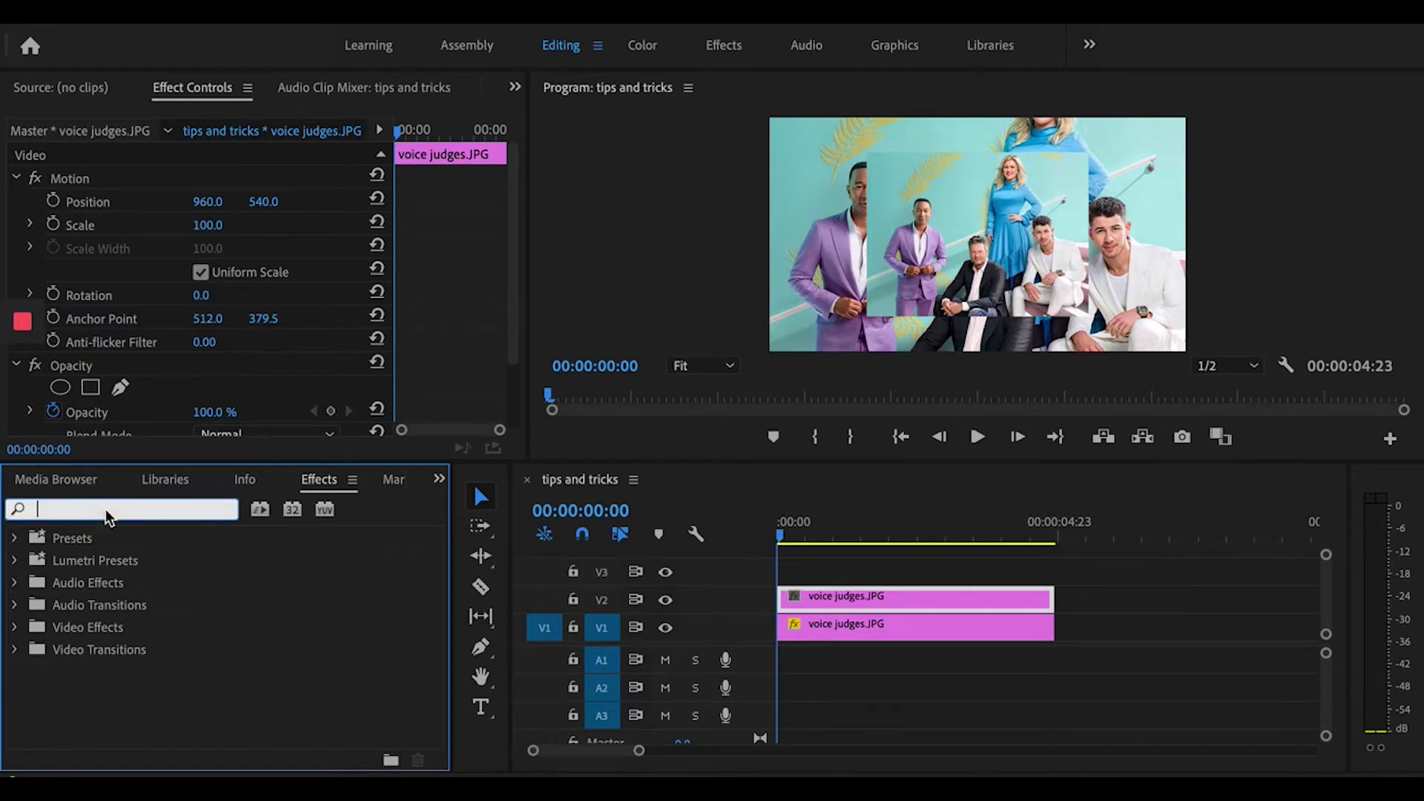
{"action": "type", "text": "gau"}
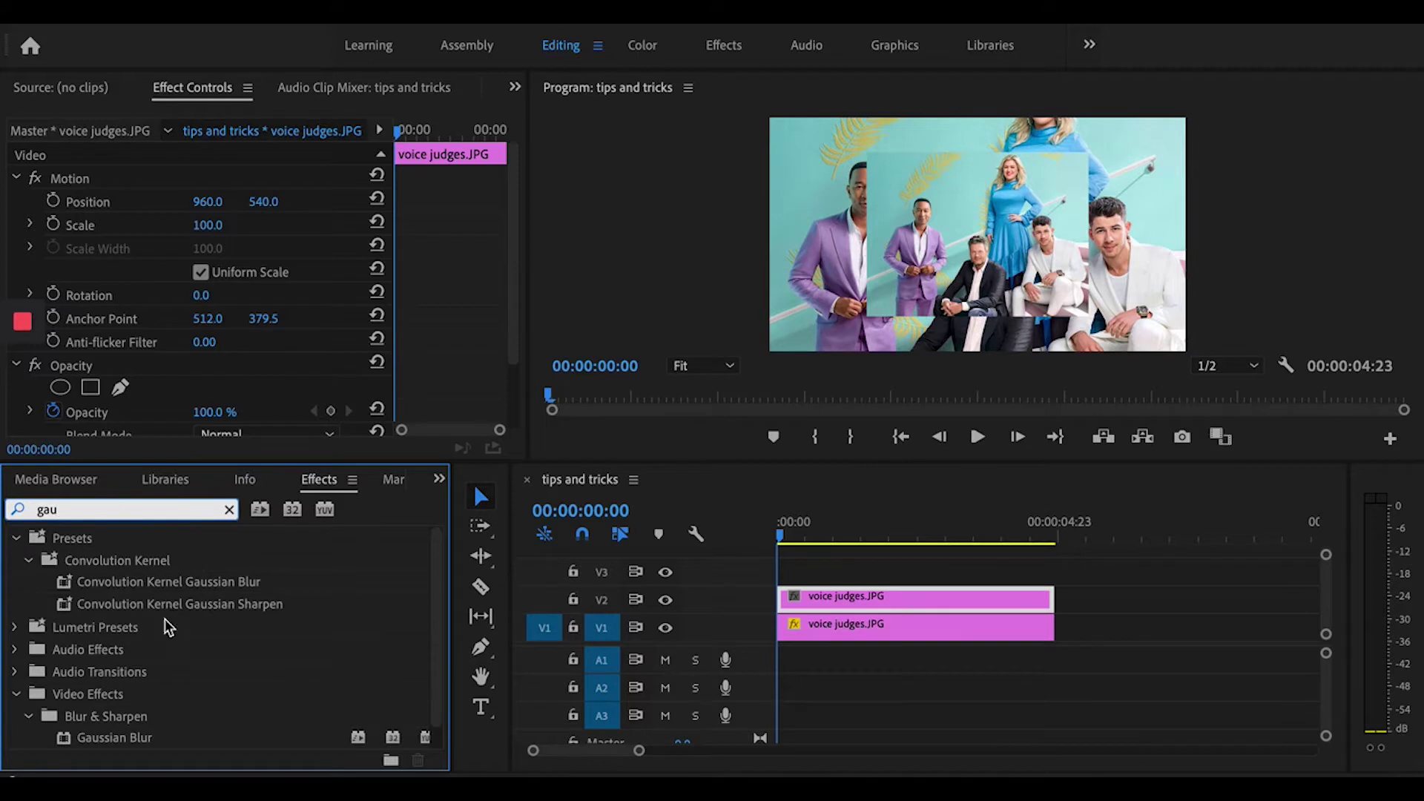
{"action": "scroll", "coordinate": [182, 678], "scroll_direction": "down", "scroll_amount": 1}
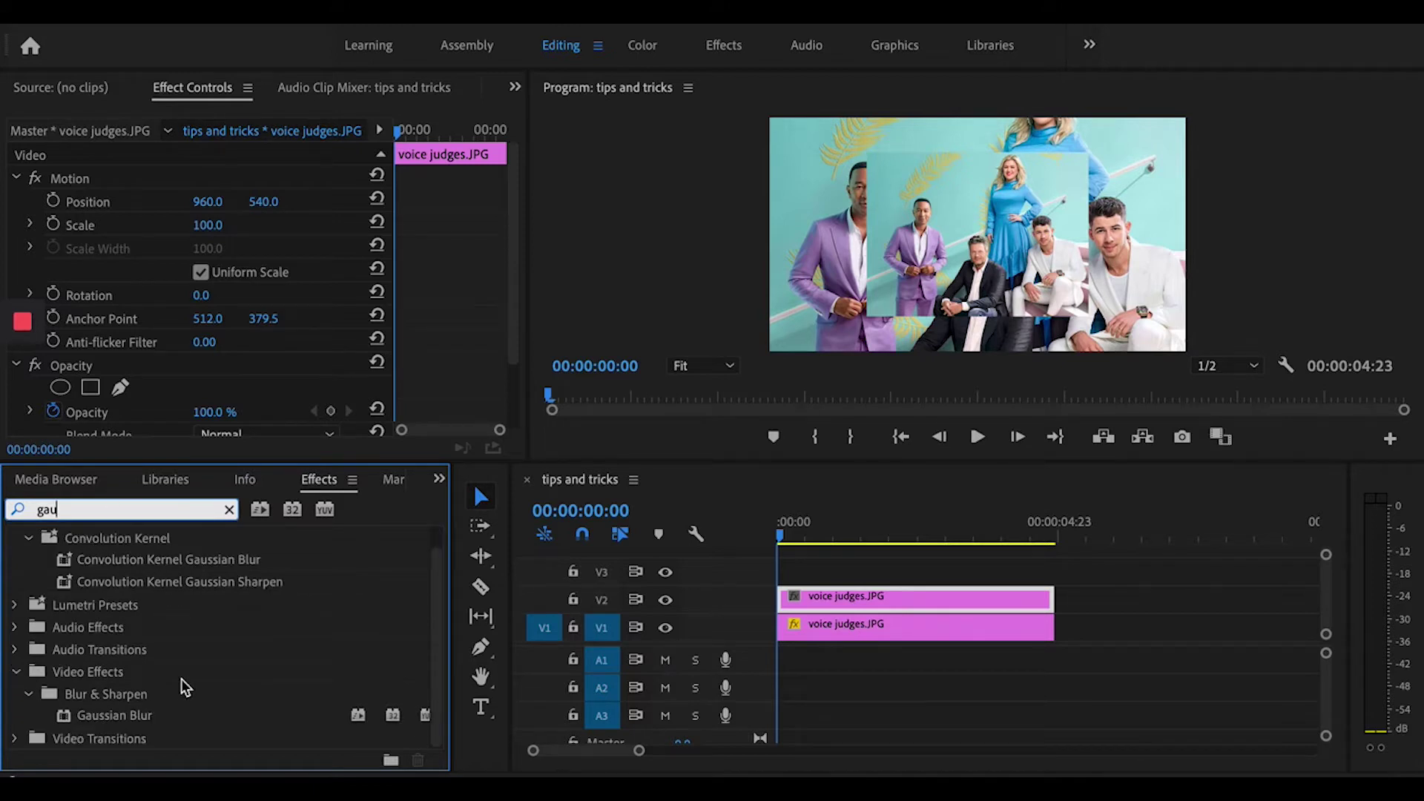
{"action": "left_click", "coordinate": [116, 717]}
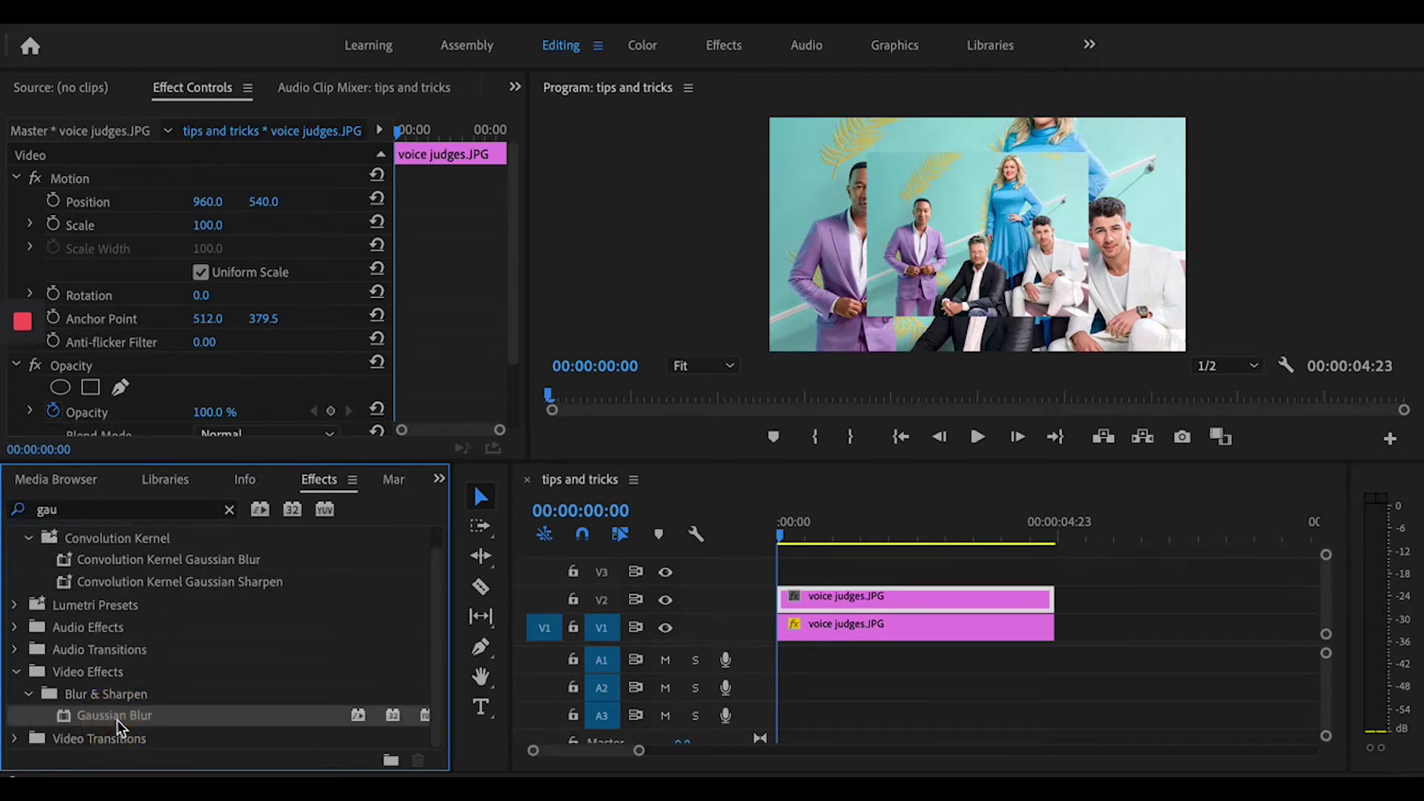
{"action": "left_click_drag", "start_coordinate": [117, 720], "coordinate": [816, 628]}
- Adjust the Gaussian Blur's Blurriness on the V1 clip to soften the enlarged background image
{"action": "left_click", "coordinate": [851, 631]}
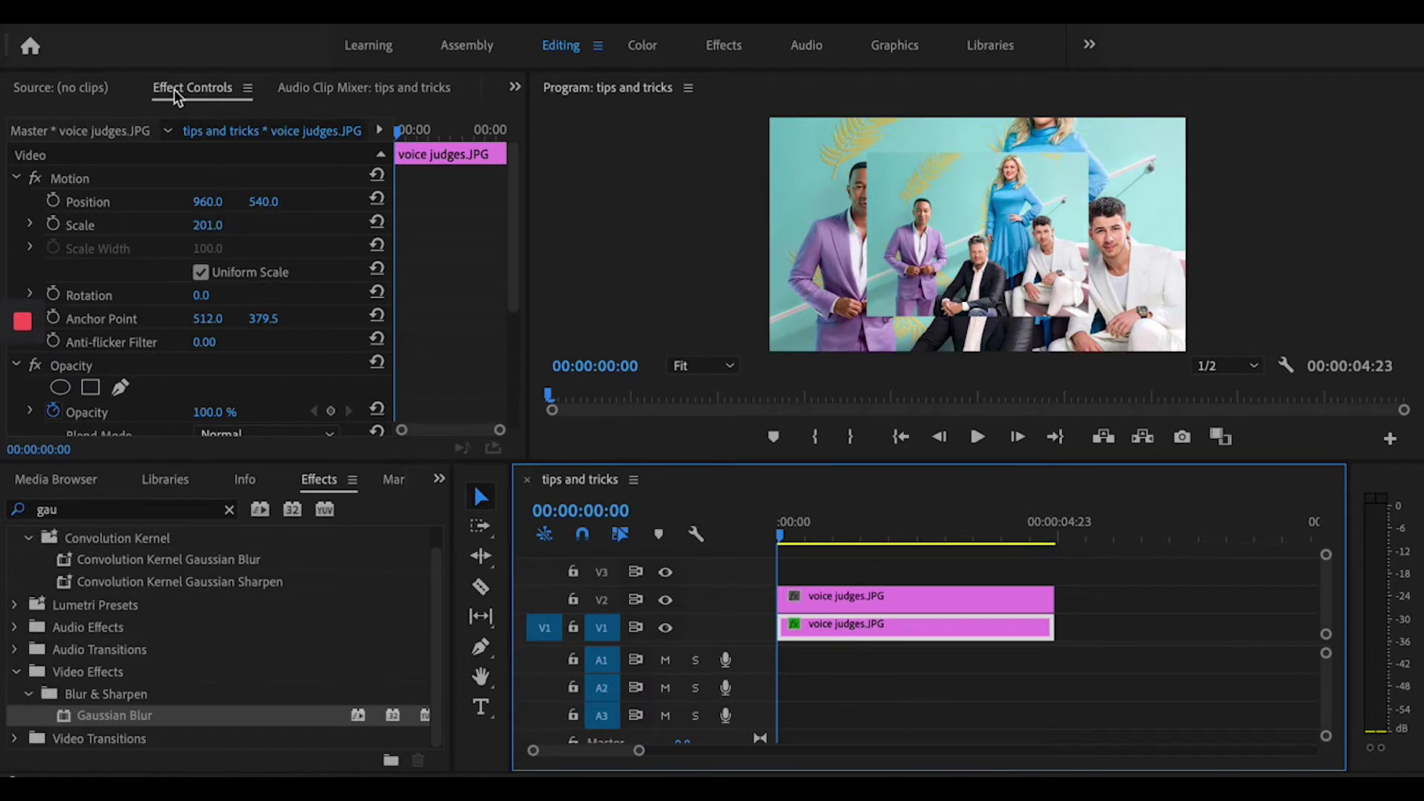
{"action": "scroll", "coordinate": [286, 351], "scroll_direction": "down", "scroll_amount": 5}
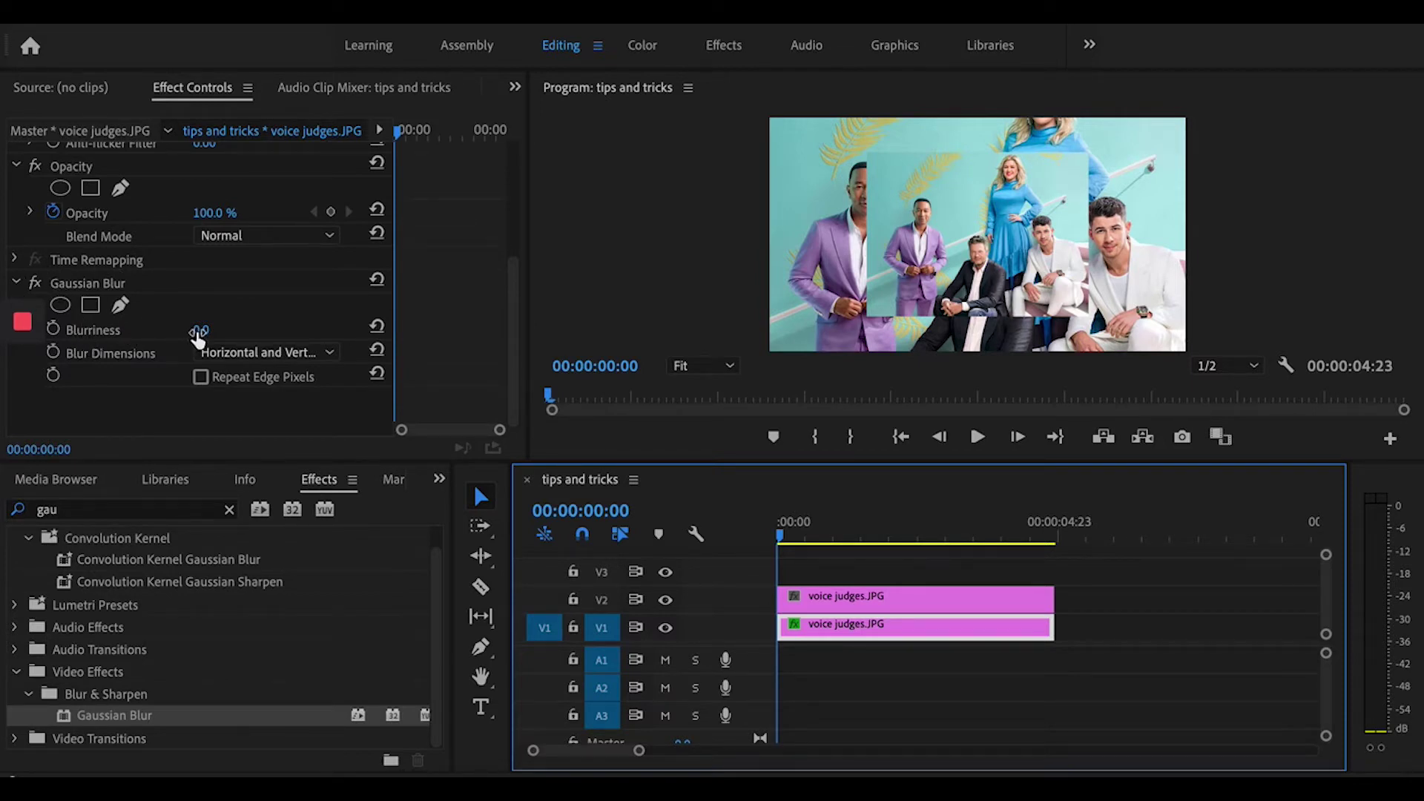
{"action": "left_click_drag", "start_coordinate": [199, 335], "coordinate": [377, 330]}
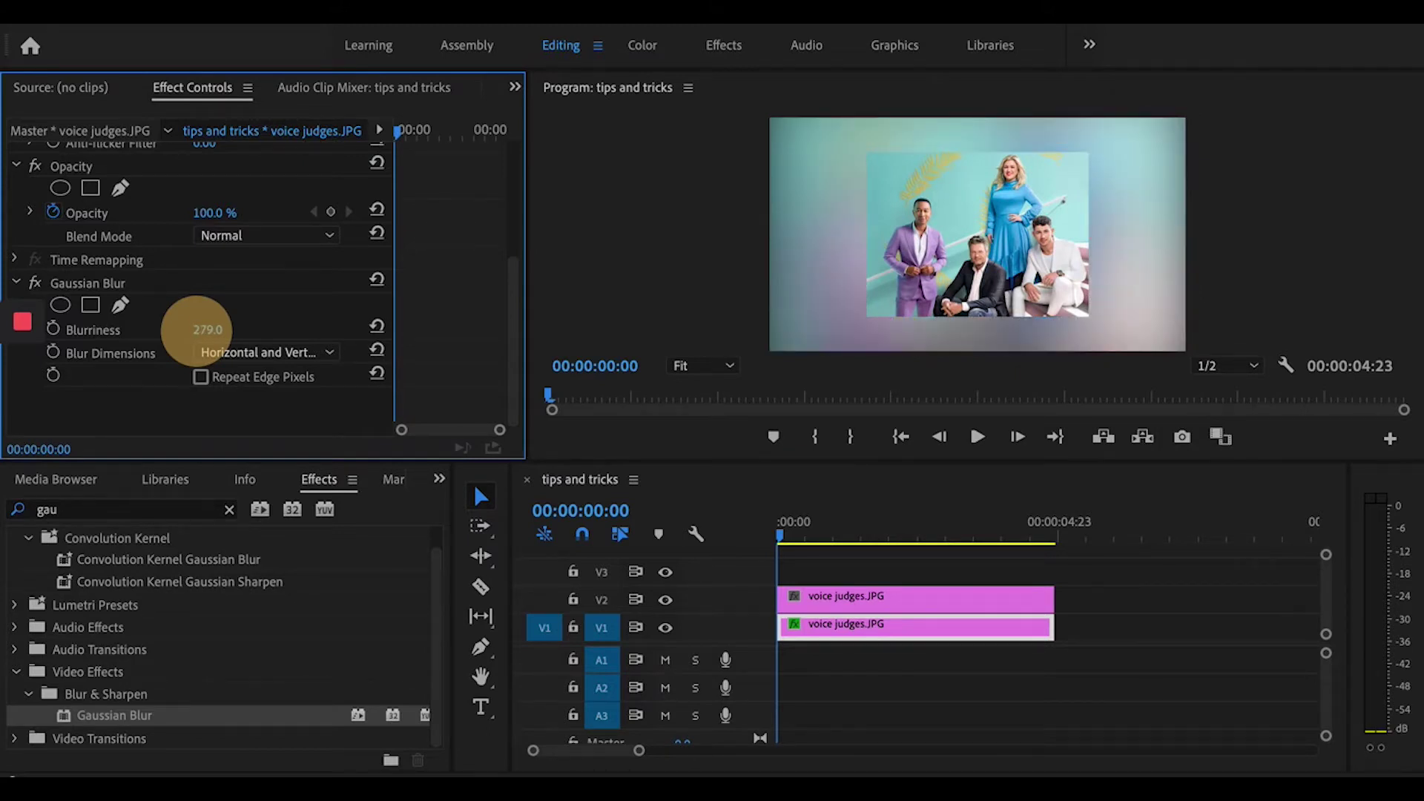
{"action": "mouse_move", "coordinate": [197, 329]}
{"action": "left_mouse_down"}
{"action": "mouse_move", "coordinate": [178, 329]}
{"action": "mouse_move", "coordinate": [192, 330]}
{"action": "left_mouse_up"}
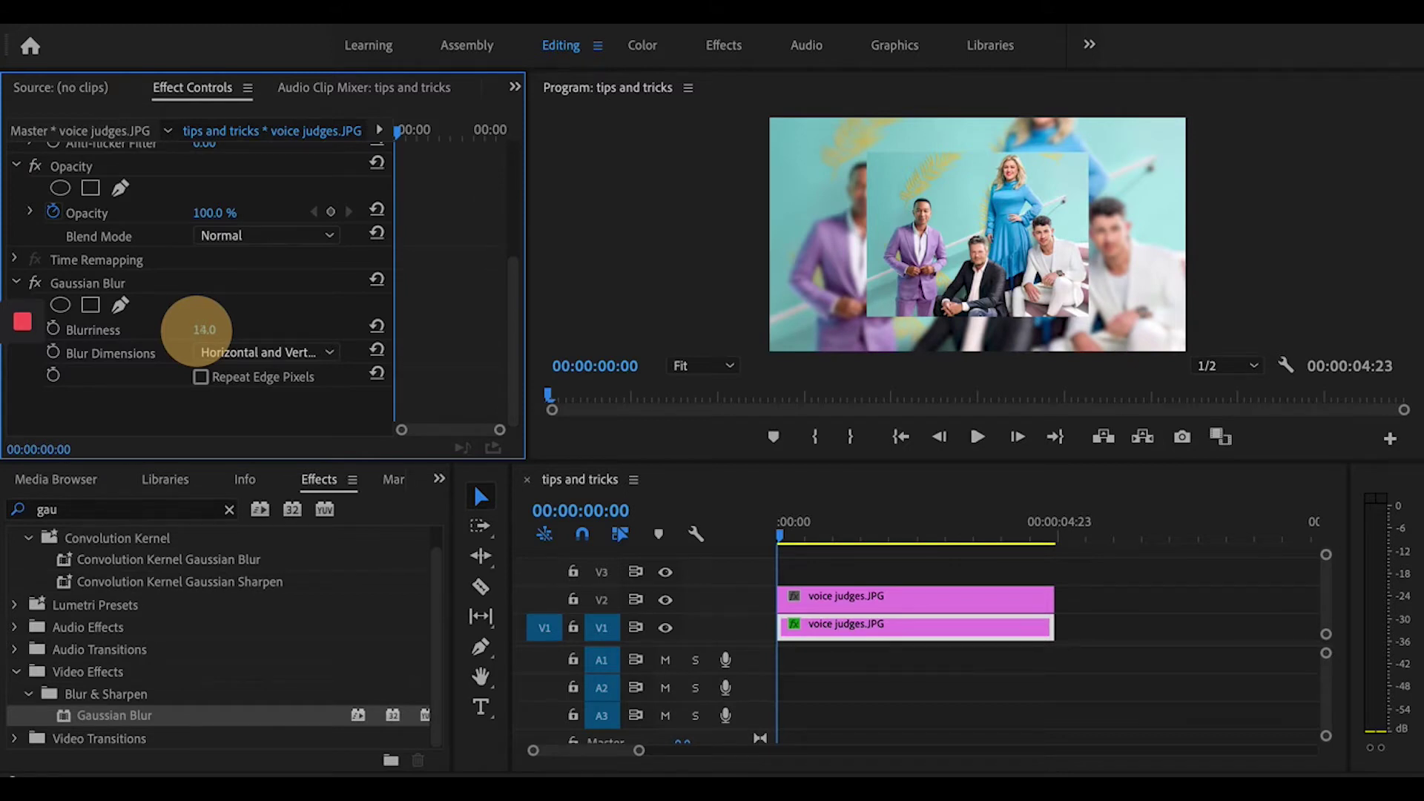
{"action": "left_click_drag", "start_coordinate": [198, 330], "coordinate": [204, 329]}
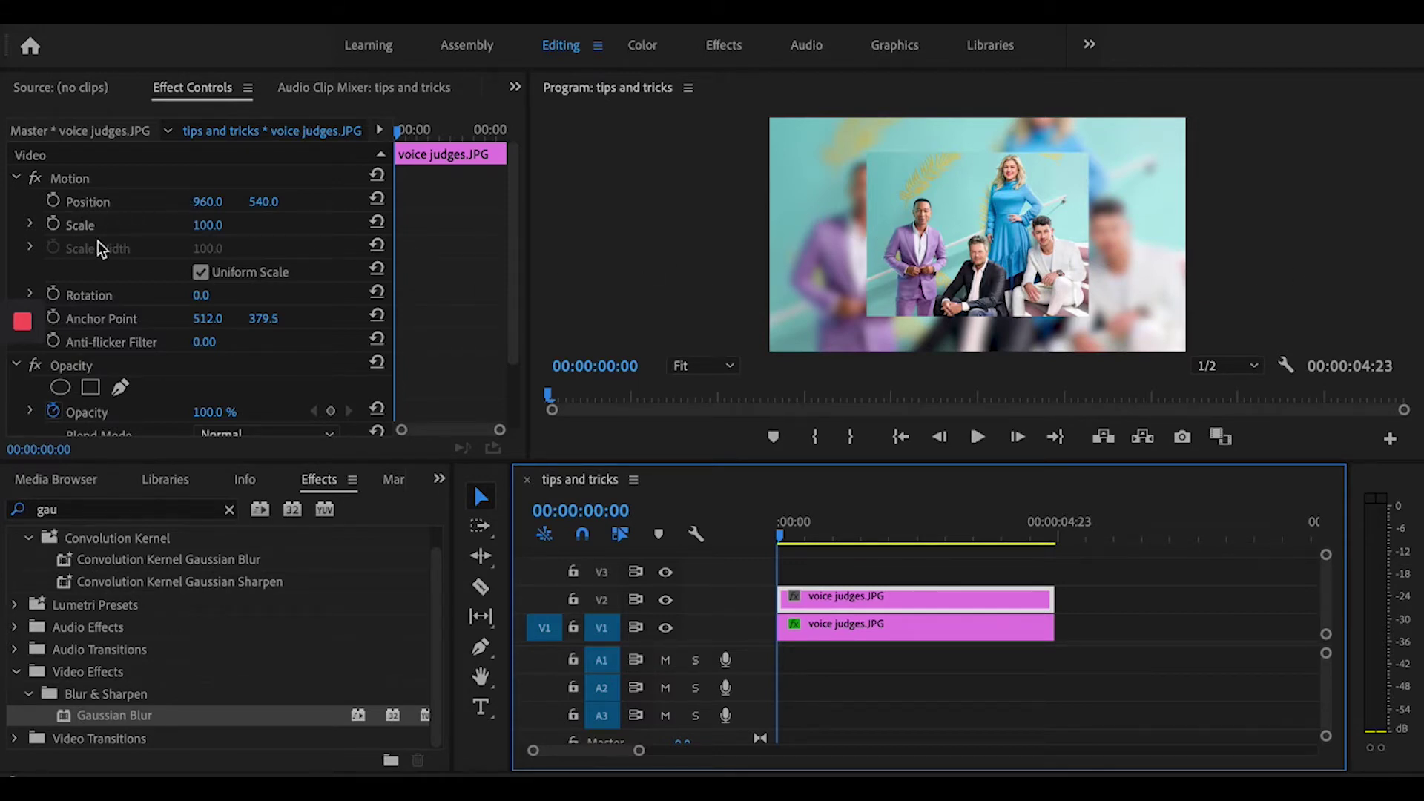
- Keyframe the V2 clip's Scale from 100 at the sequence start to 120 at 00:00:04:22
{"action": "left_click", "coordinate": [54, 226]}
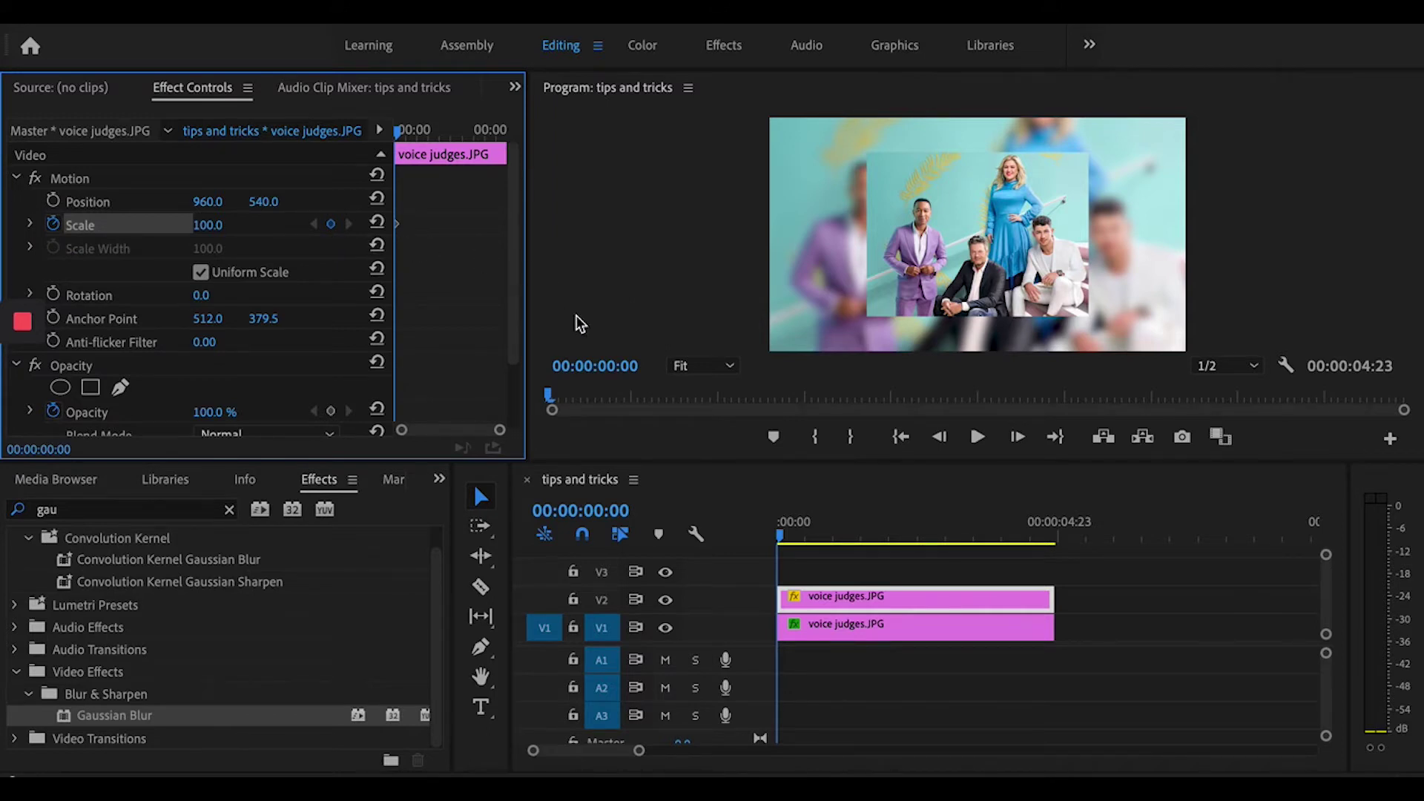
{"action": "left_click_drag", "start_coordinate": [782, 532], "coordinate": [1059, 547]}
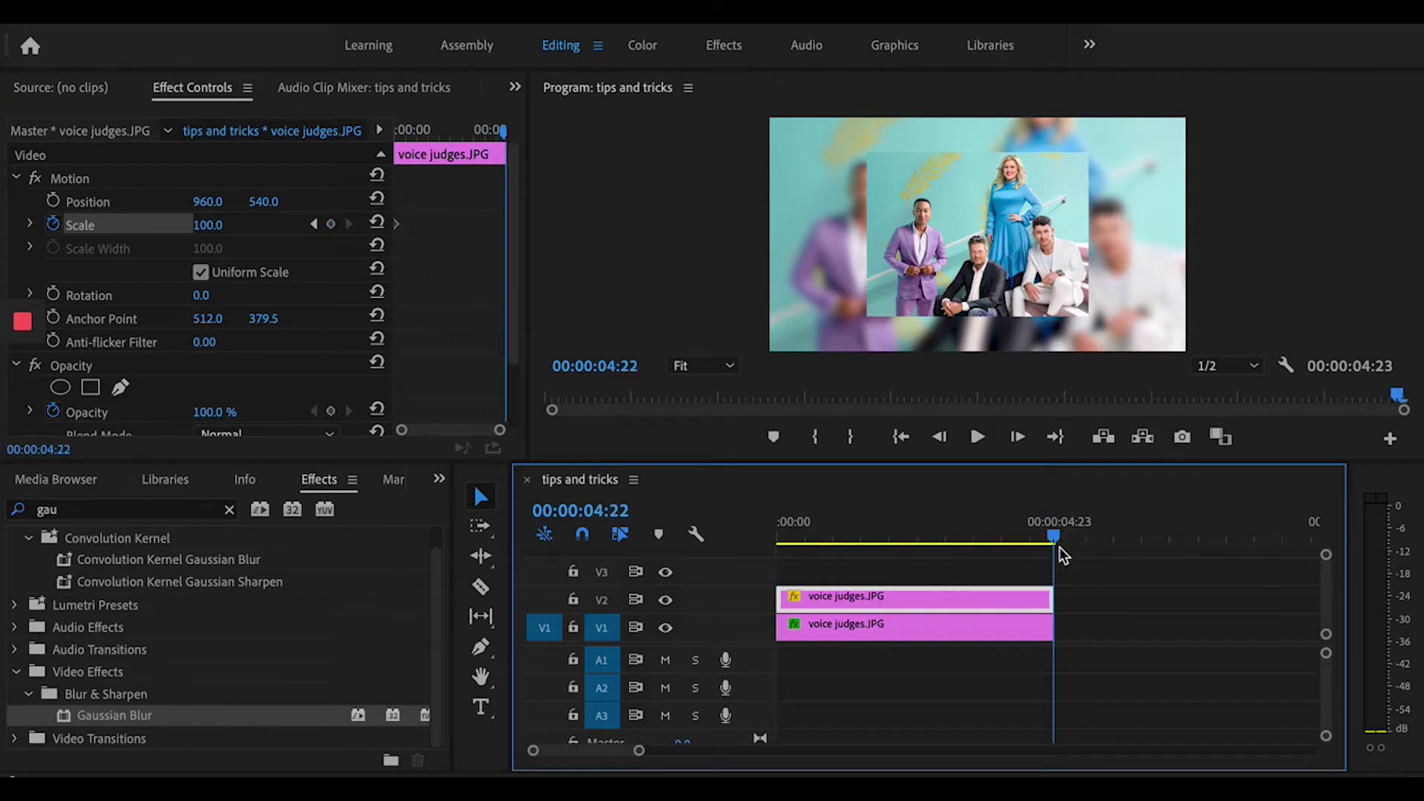
{"action": "left_click", "coordinate": [205, 226]}
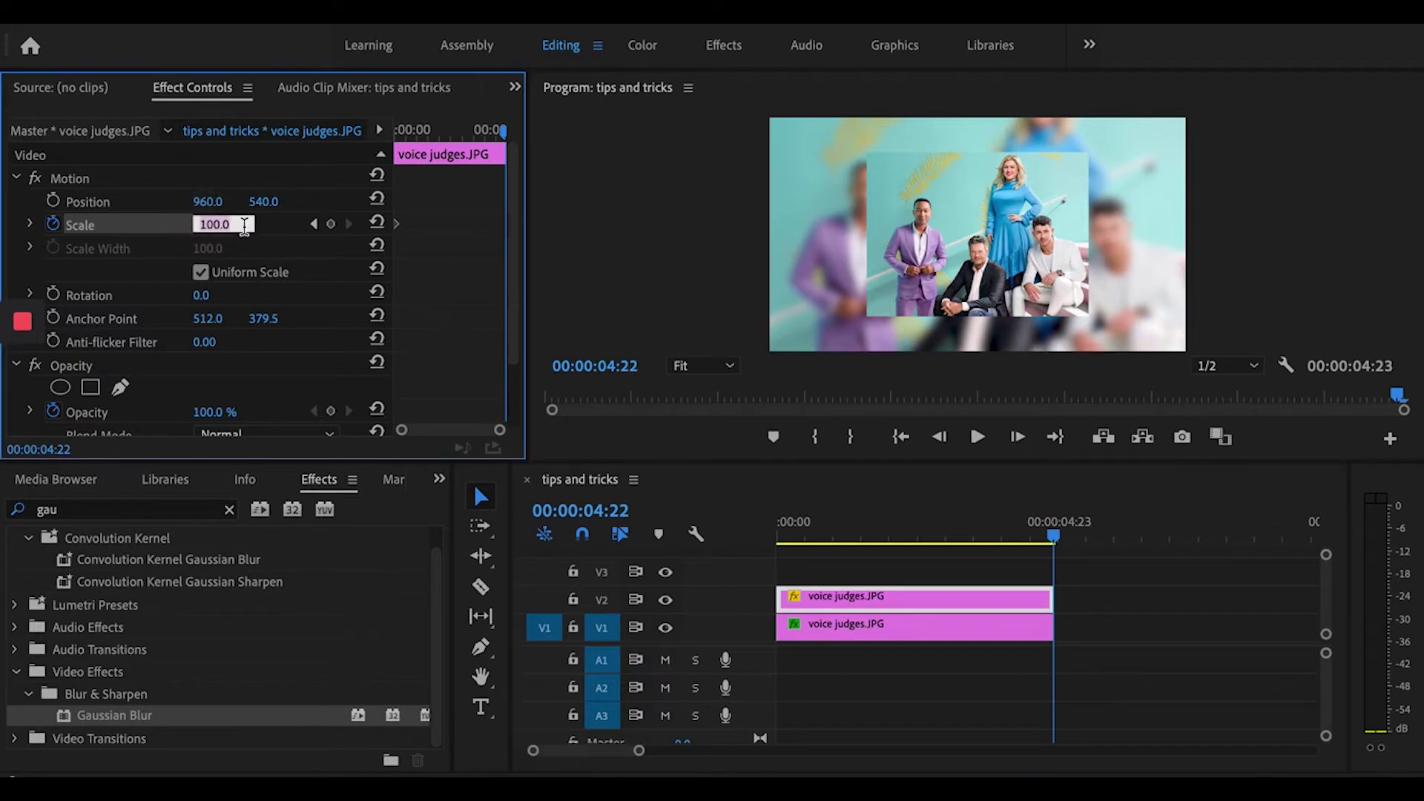
{"action": "type", "text": "120"}
{"action": "key", "text": "Return"}
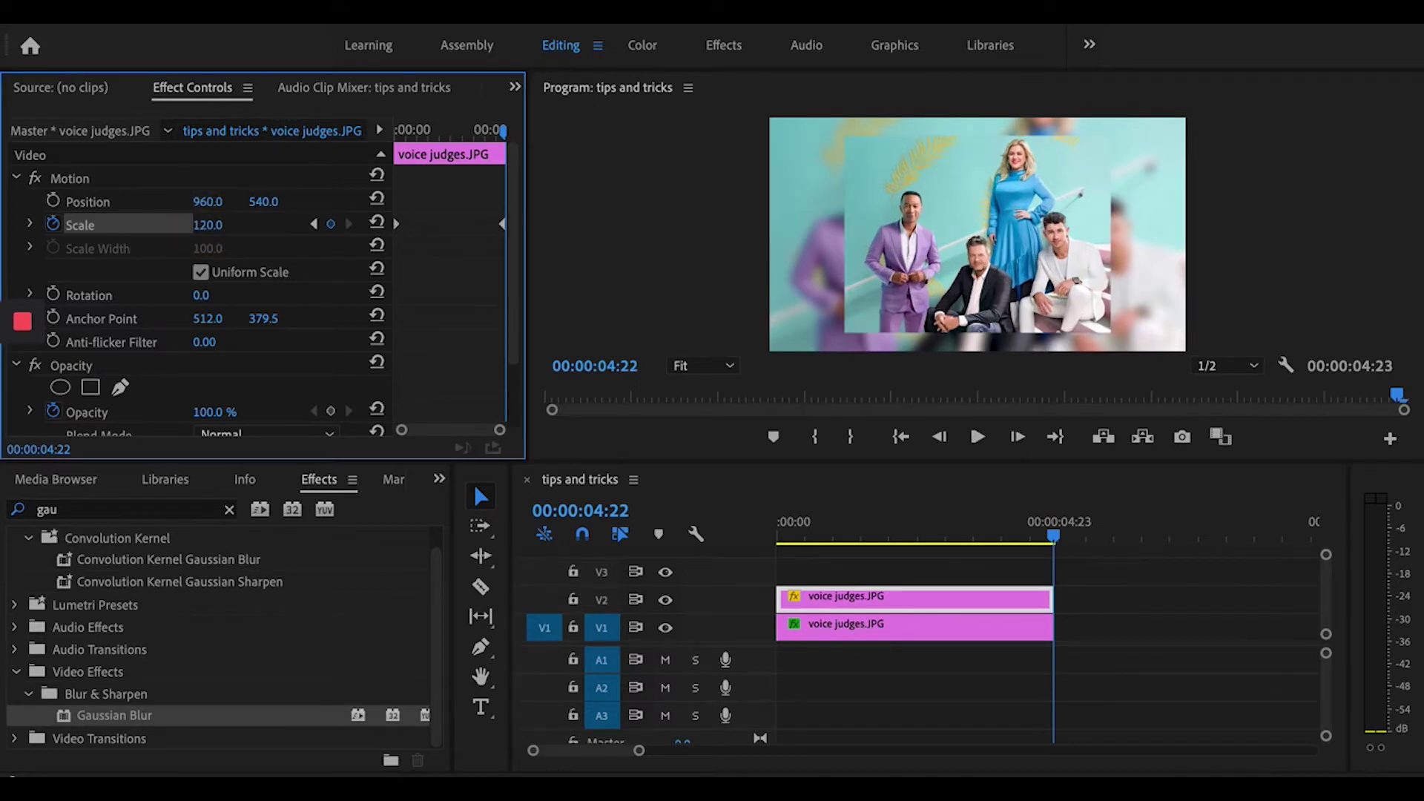
- Play the sequence from the start to preview the V2 image's zoom animation
{"action": "left_click", "coordinate": [820, 539]}
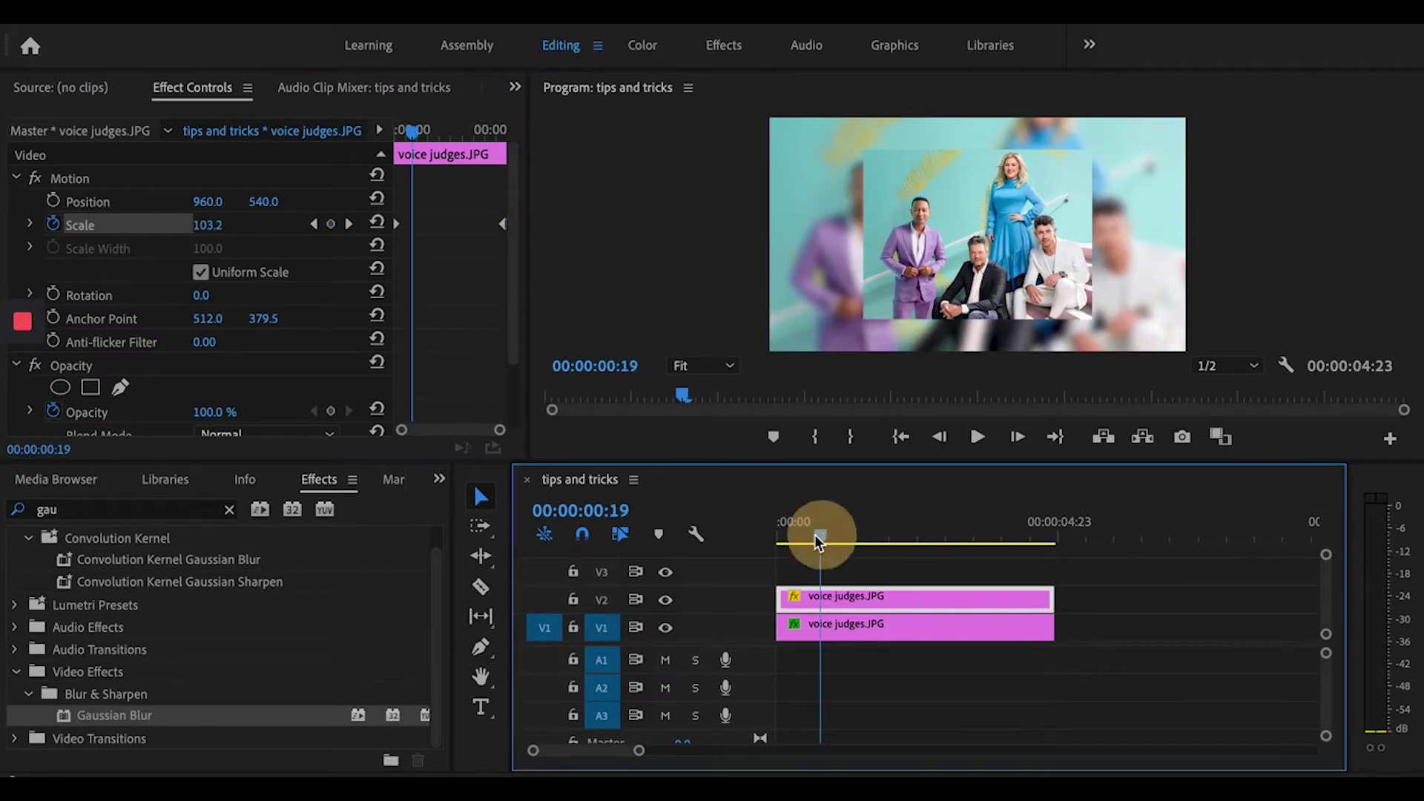
{"action": "left_click_drag", "start_coordinate": [820, 538], "coordinate": [727, 542]}
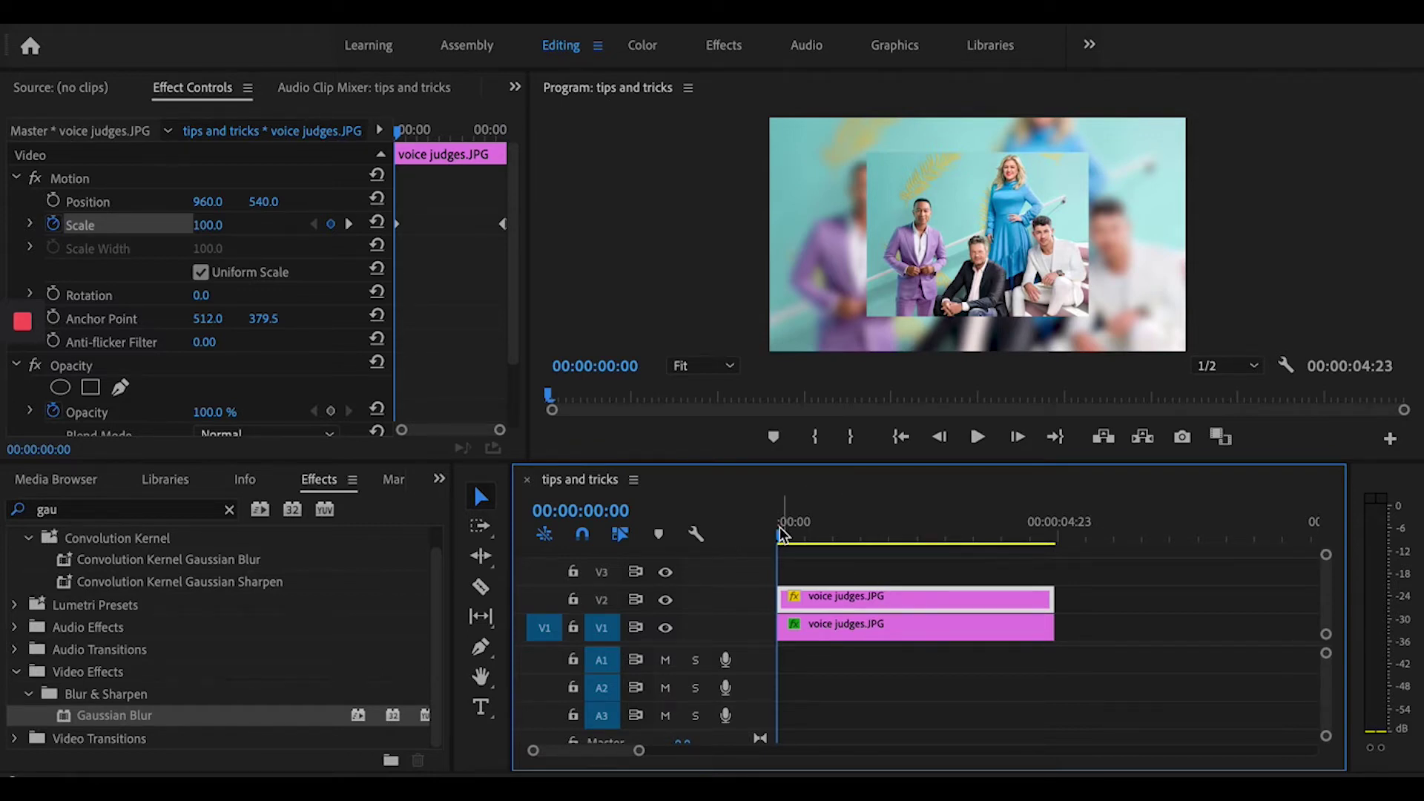
{"action": "key", "text": "space"}
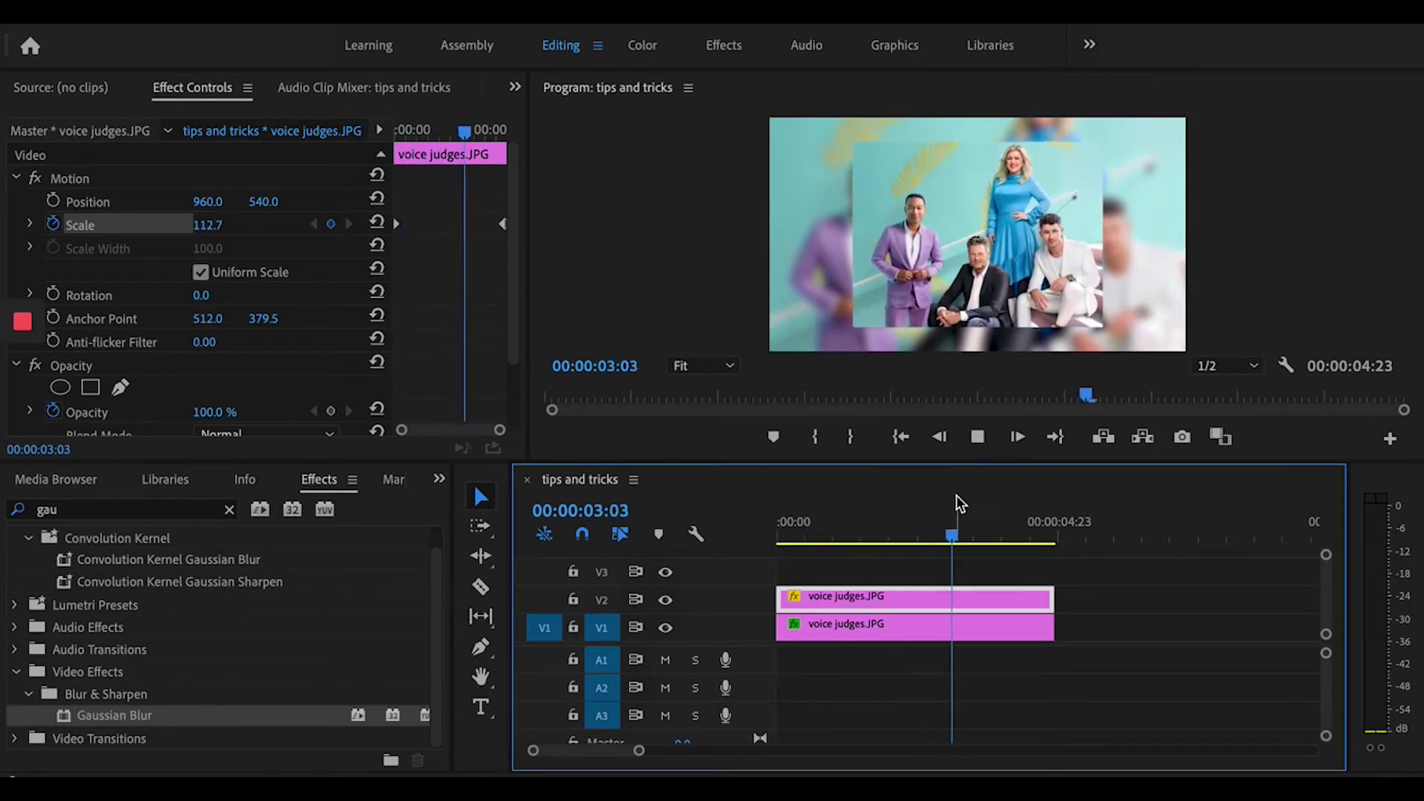
- Set the V2 clip's Scale keyframe at the start of the sequence to 120
{"action": "left_click_drag", "start_coordinate": [919, 530], "coordinate": [749, 534]}
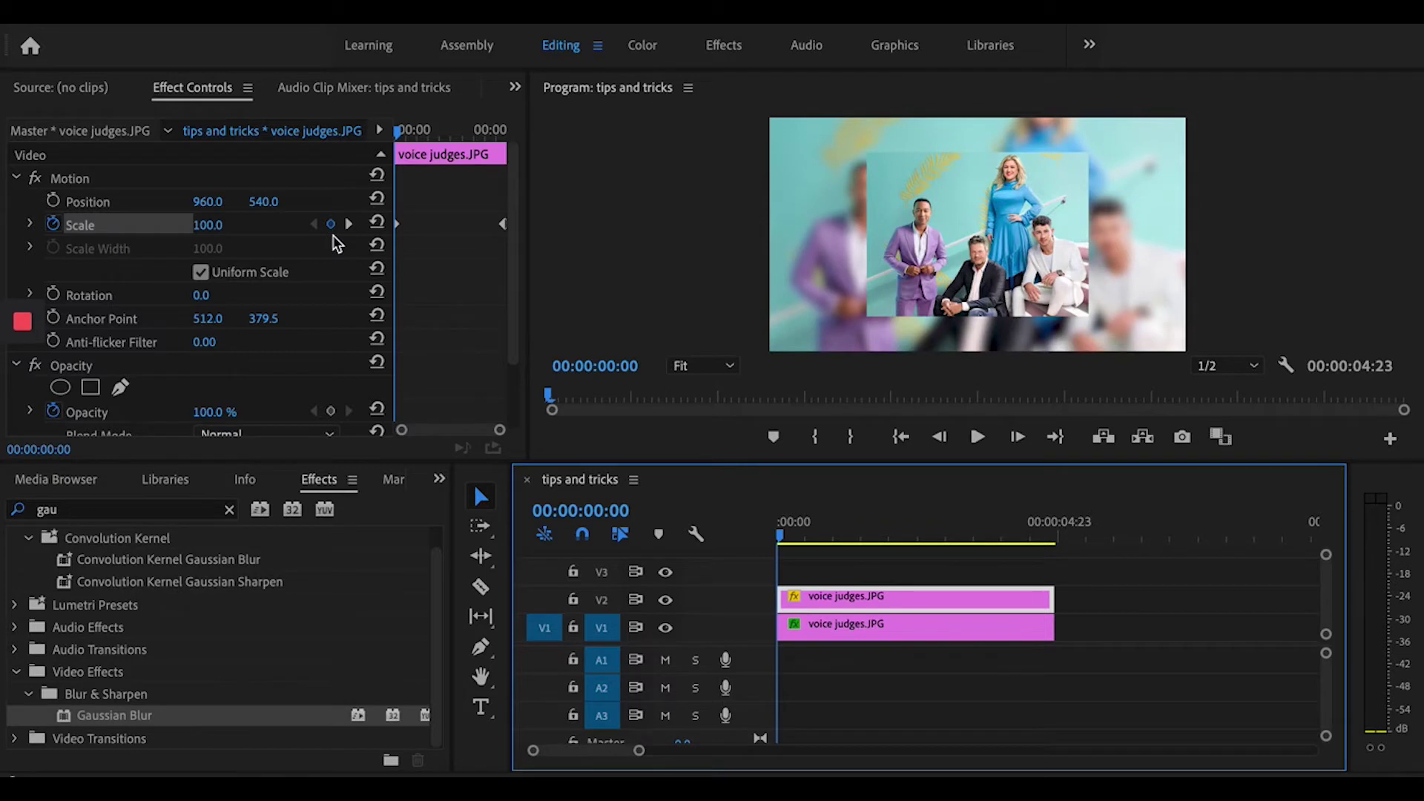
{"action": "left_click", "coordinate": [206, 227]}
{"action": "type", "text": "1"}
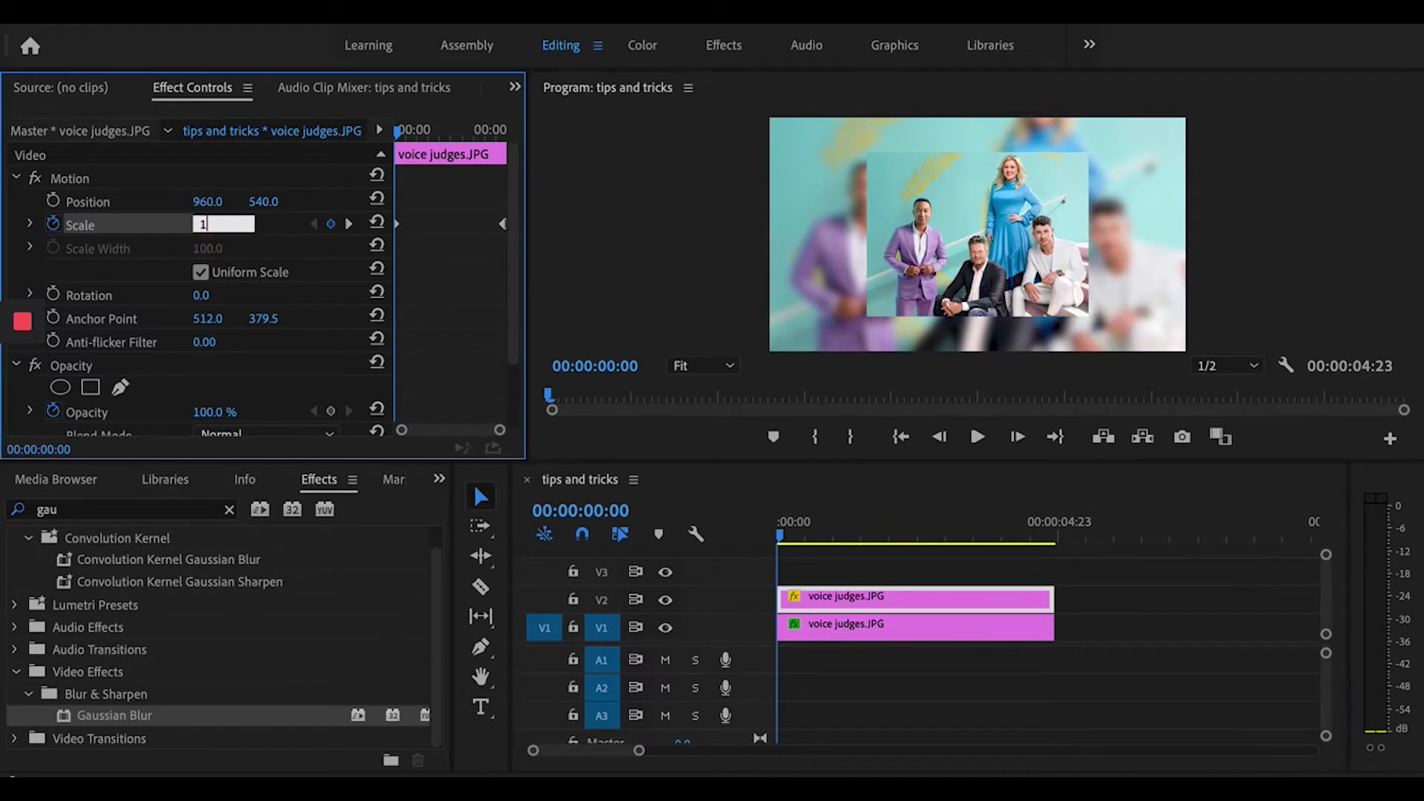
{"action": "type", "text": "30"}
{"action": "key", "text": "Return"}
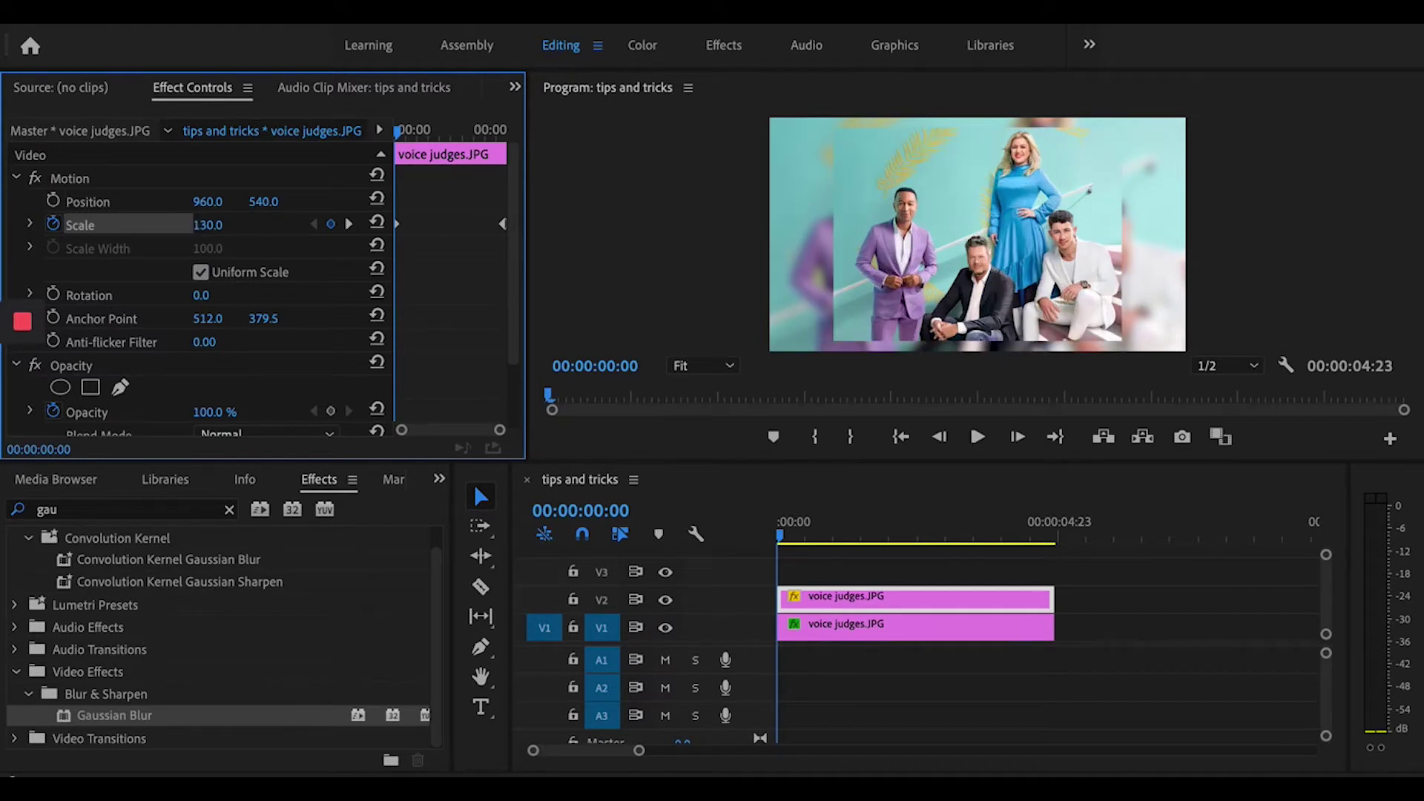
{"action": "left_click", "coordinate": [208, 226]}
{"action": "type", "text": "120"}
{"action": "key", "text": "Return"}
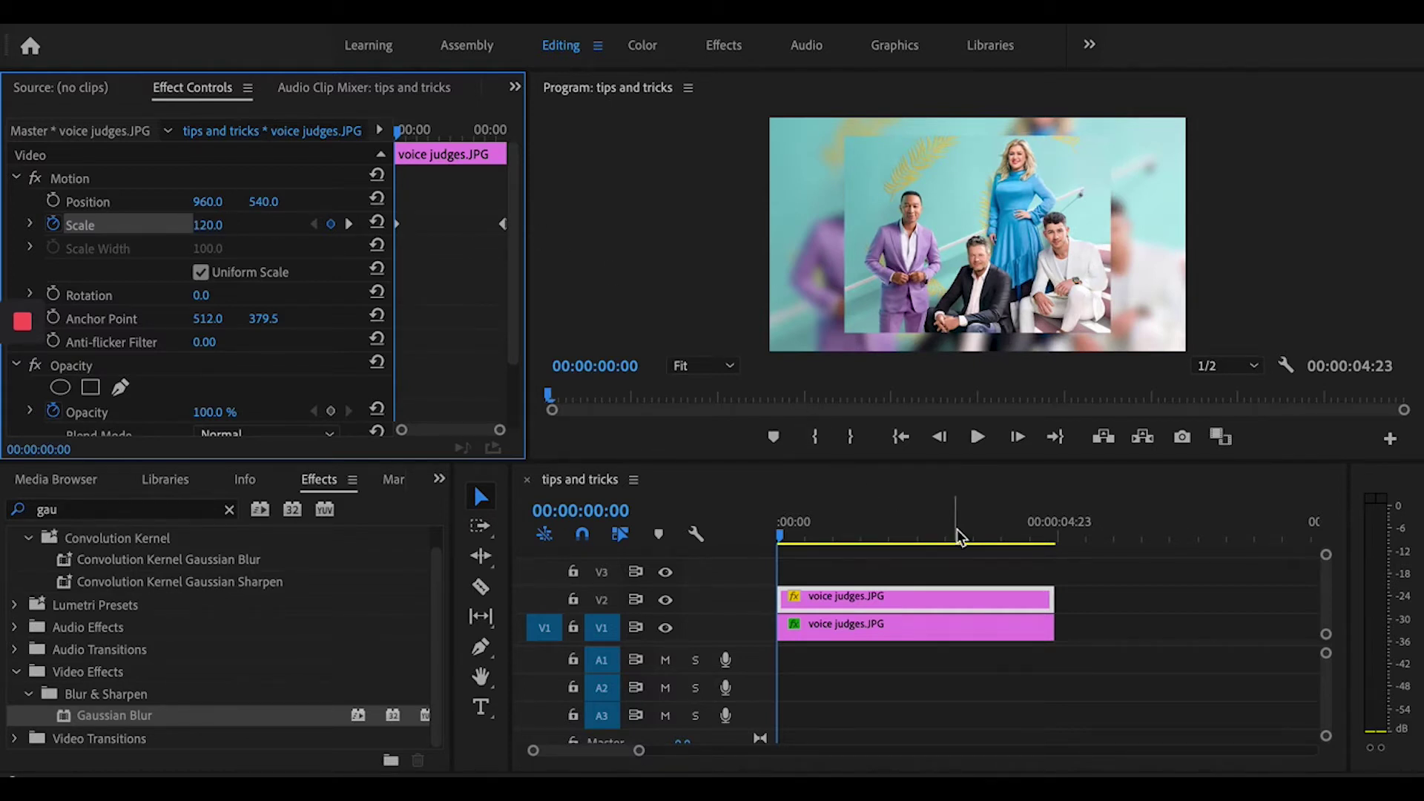
- Set the V2 clip's ending Scale keyframe at 00:00:04:22 to 130
{"action": "left_click_drag", "start_coordinate": [1013, 534], "coordinate": [1058, 539]}
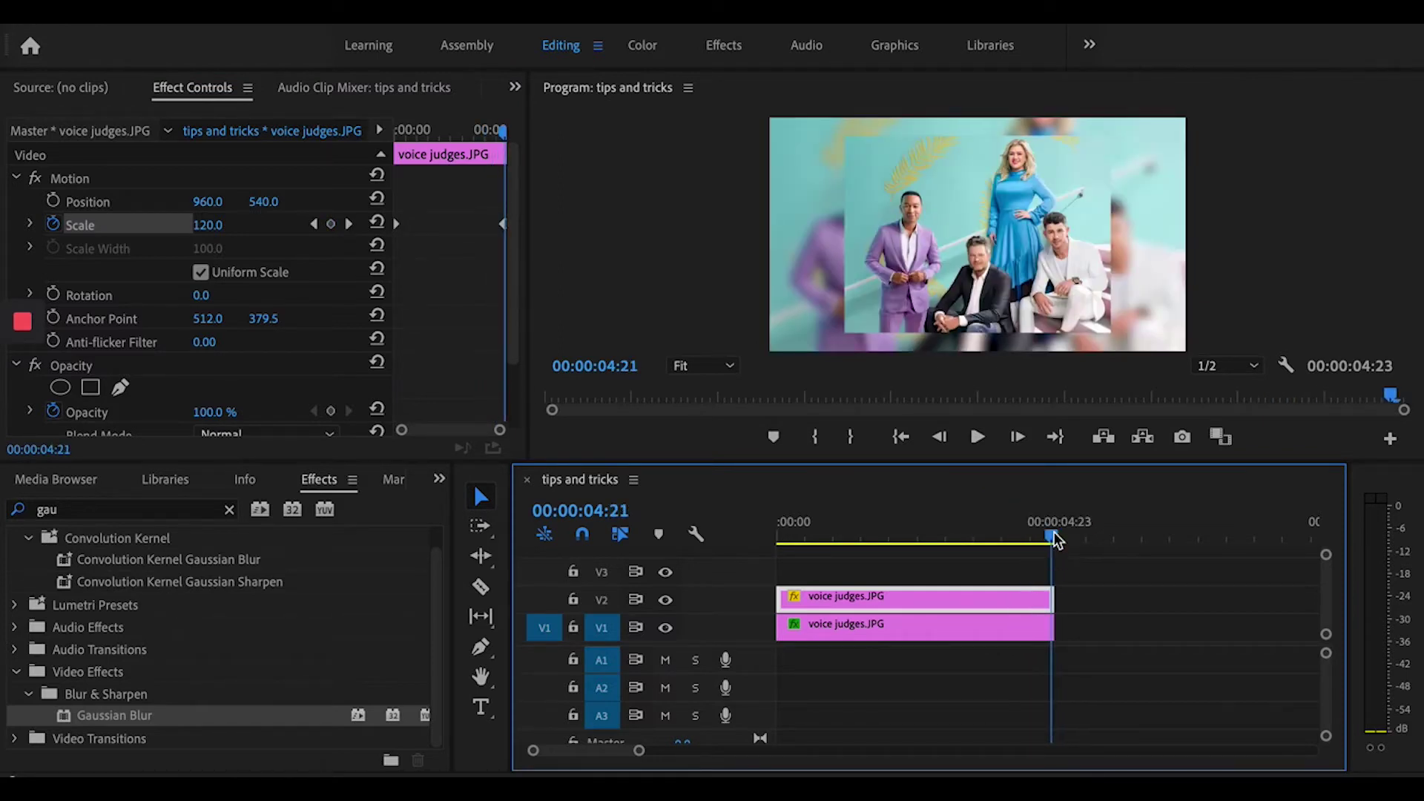
{"action": "key", "text": "Right"}
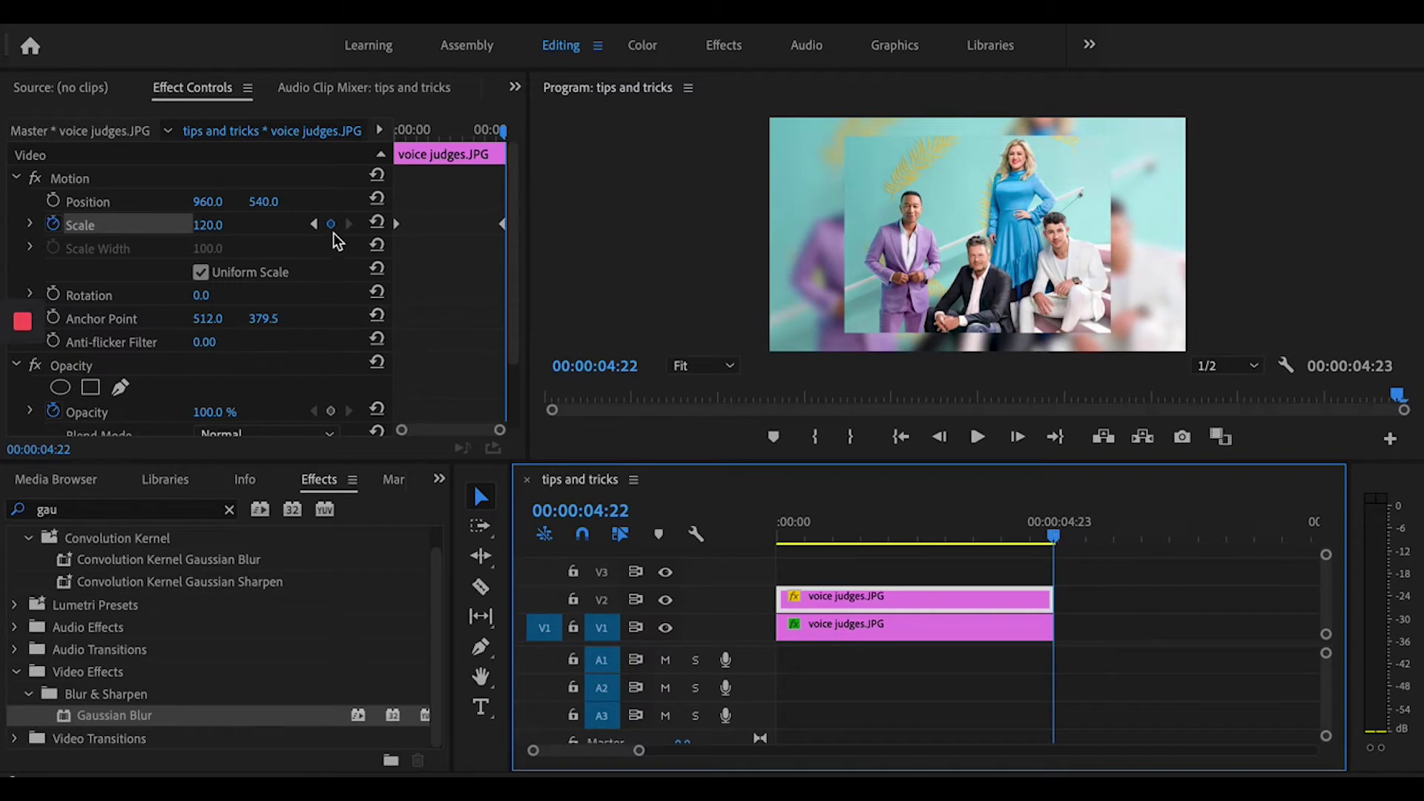
{"action": "left_click", "coordinate": [214, 223]}
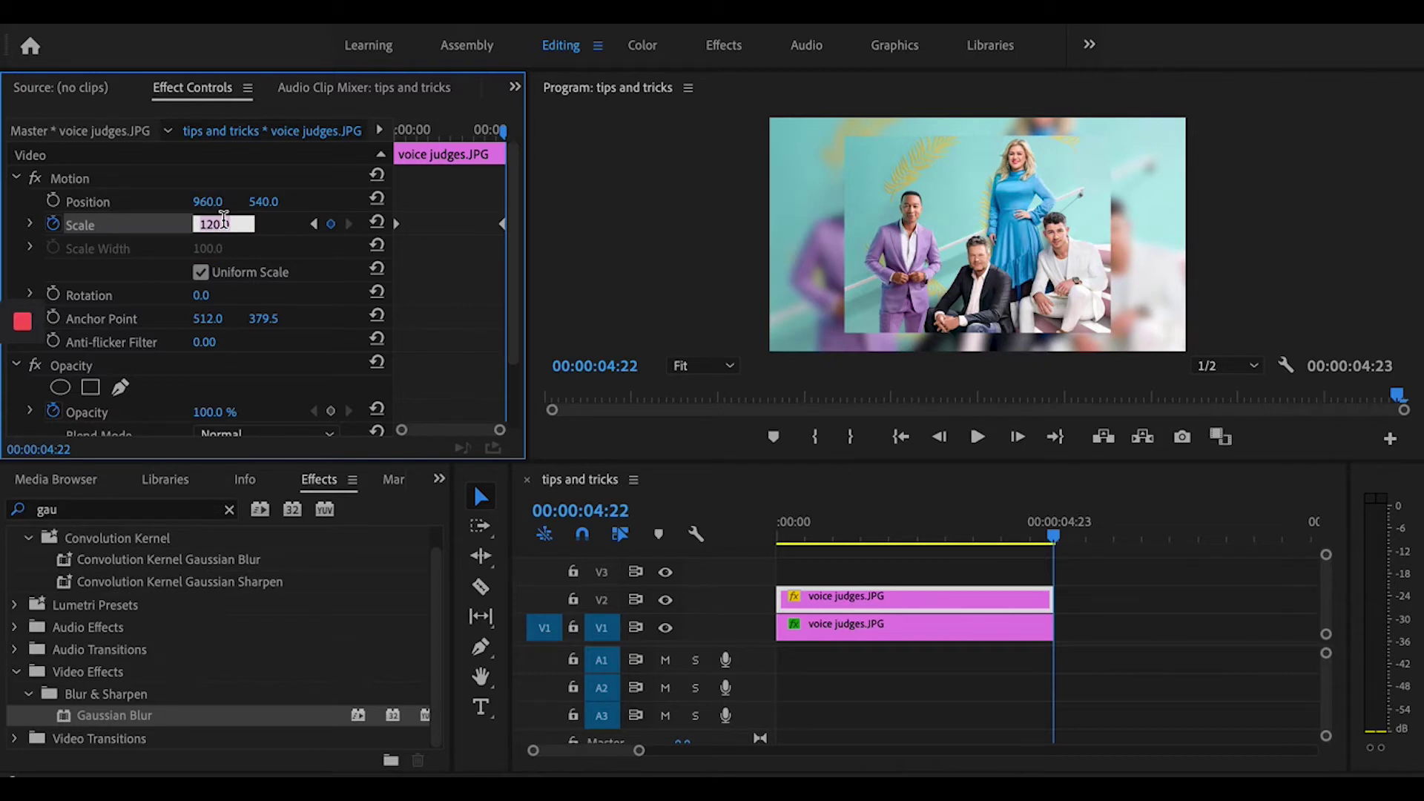
{"action": "type", "text": "130"}
{"action": "key", "text": "Return"}
- Play the sequence from the beginning to check the revised zoom on the foreground image
{"action": "left_click_drag", "start_coordinate": [823, 525], "coordinate": [727, 535]}
{"action": "key", "text": "space"}
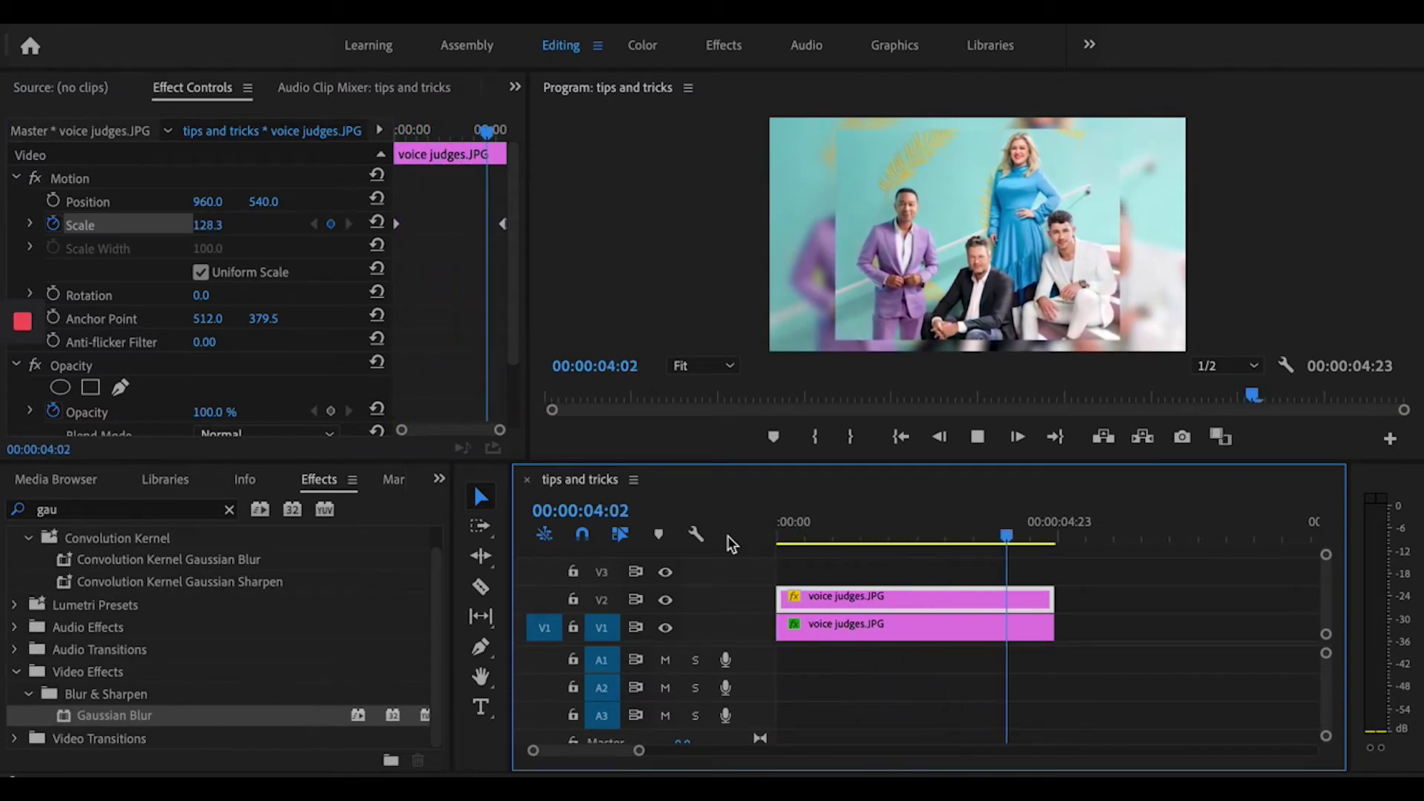
{"action": "key", "text": "space"}
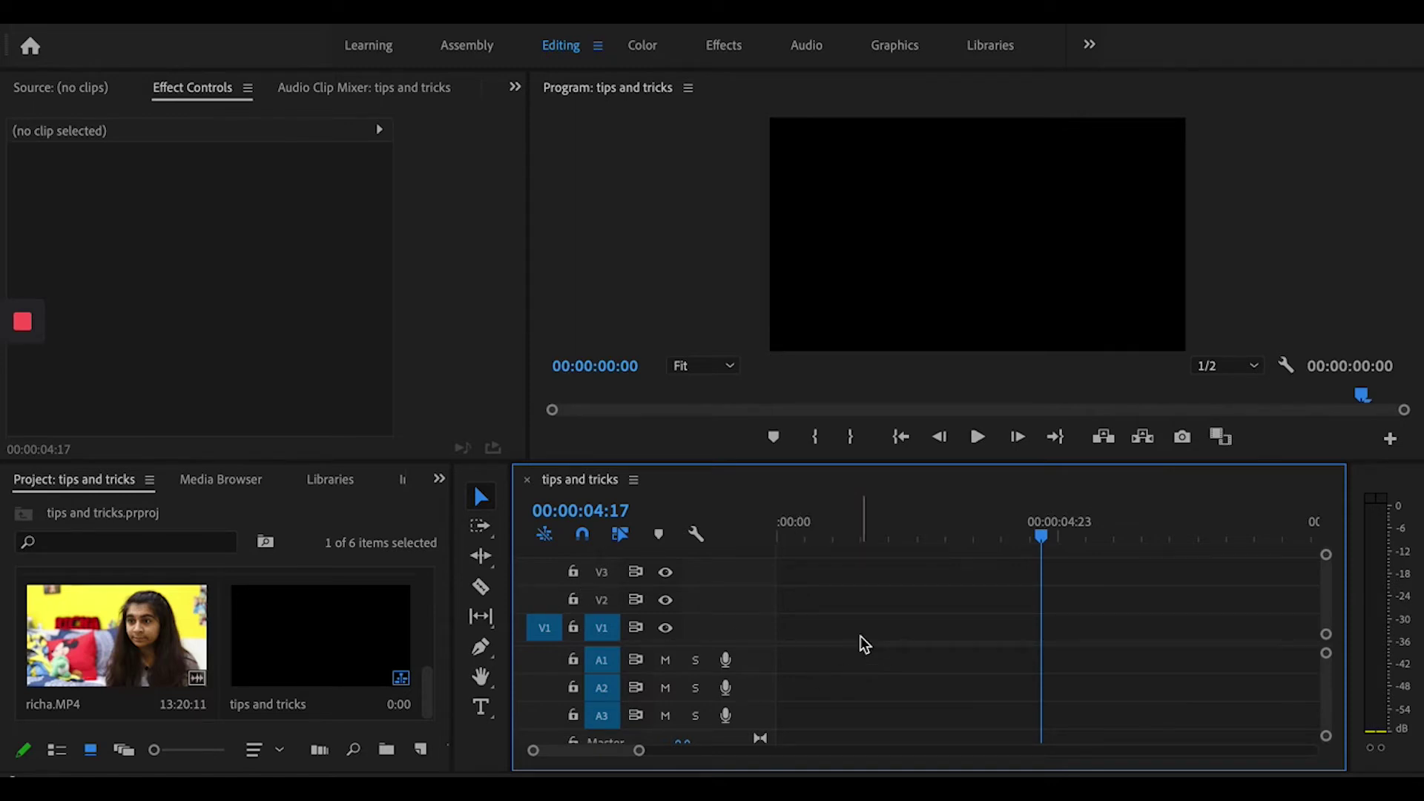
- Place the richa.MP4 video with its audio at the start of tracks V1 and A1
{"action": "left_click_drag", "start_coordinate": [190, 635], "coordinate": [789, 653]}
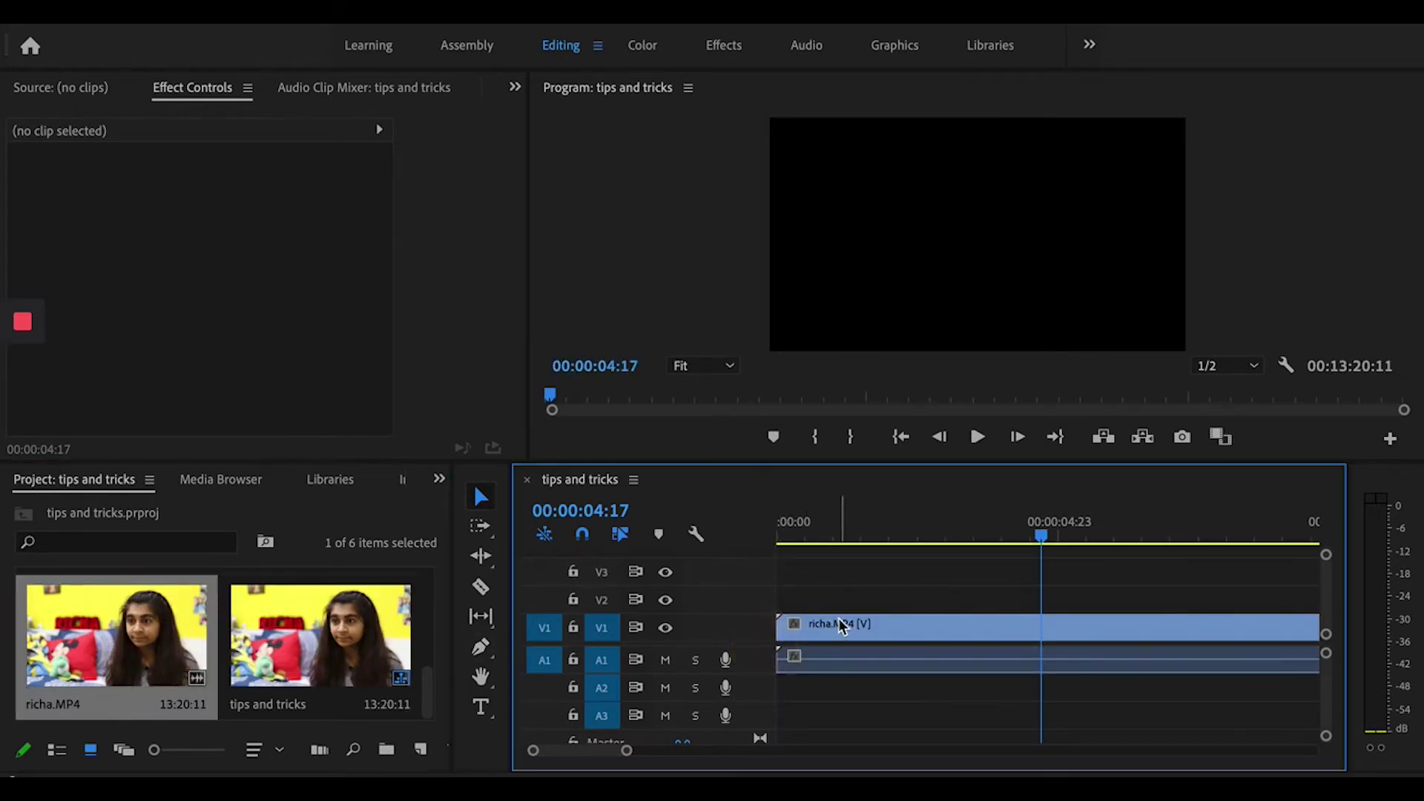
- Place the richa voice memo audio at the start of track A2 and return the playhead to the beginning of the sequence
{"action": "left_click_drag", "start_coordinate": [428, 693], "coordinate": [771, 673]}
{"action": "left_click", "coordinate": [971, 517]}
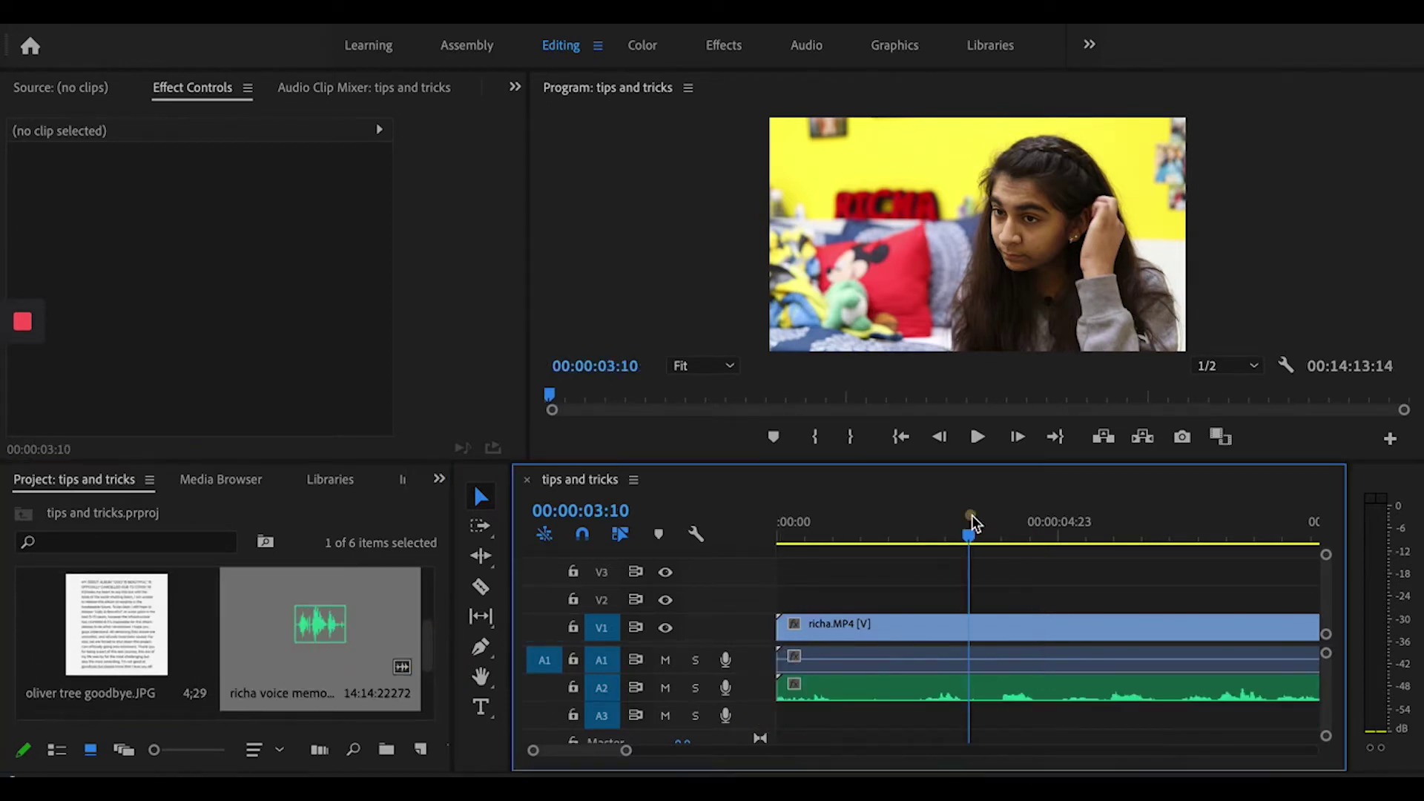
{"action": "left_click_drag", "start_coordinate": [971, 519], "coordinate": [763, 539]}
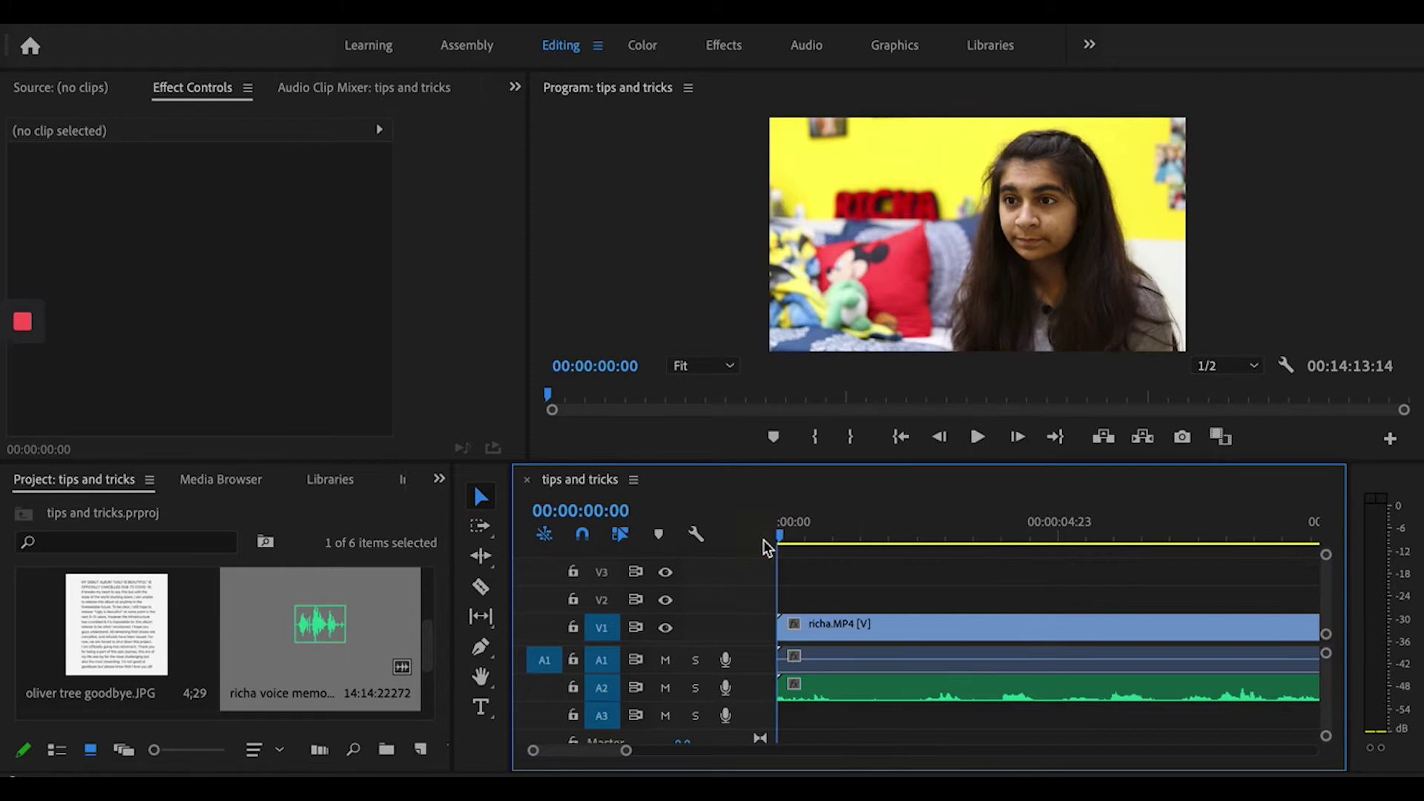
- Mute track A2 and play the sequence from the beginning and farther in to hear the richa.MP4 clip's own audio
{"action": "left_click", "coordinate": [667, 693]}
{"action": "key", "text": "space"}
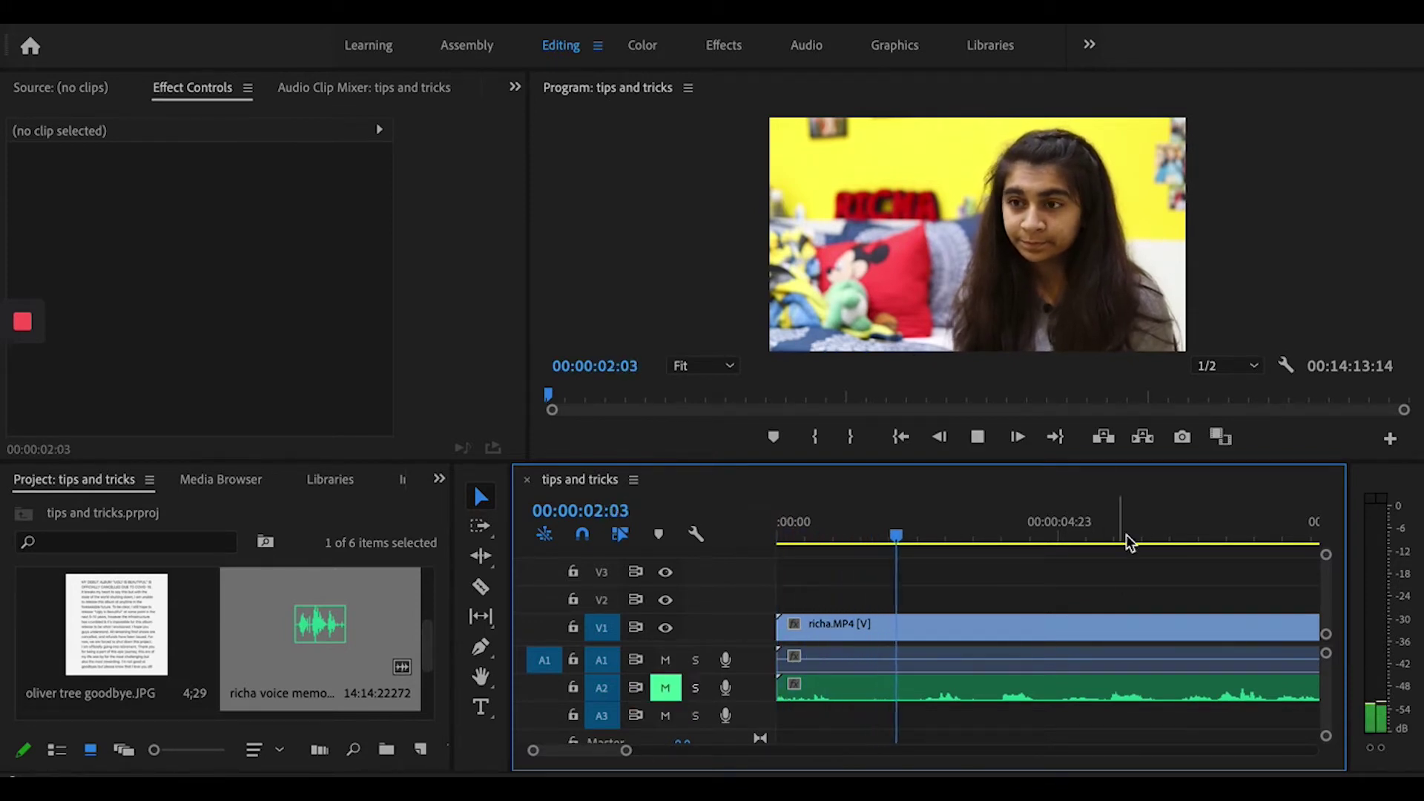
{"action": "left_click", "coordinate": [1148, 515]}
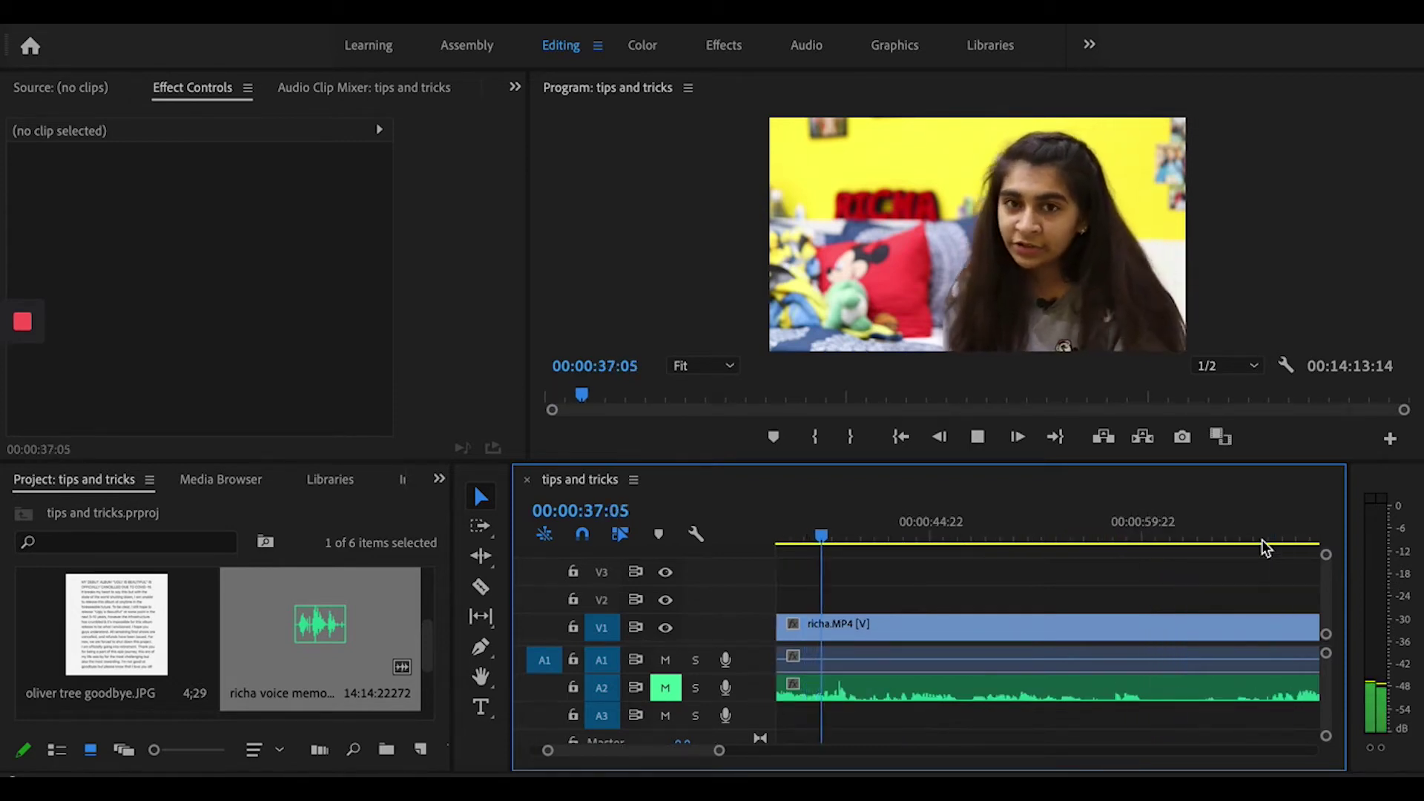
{"action": "key", "text": "XF86AudioRaiseVolume"}
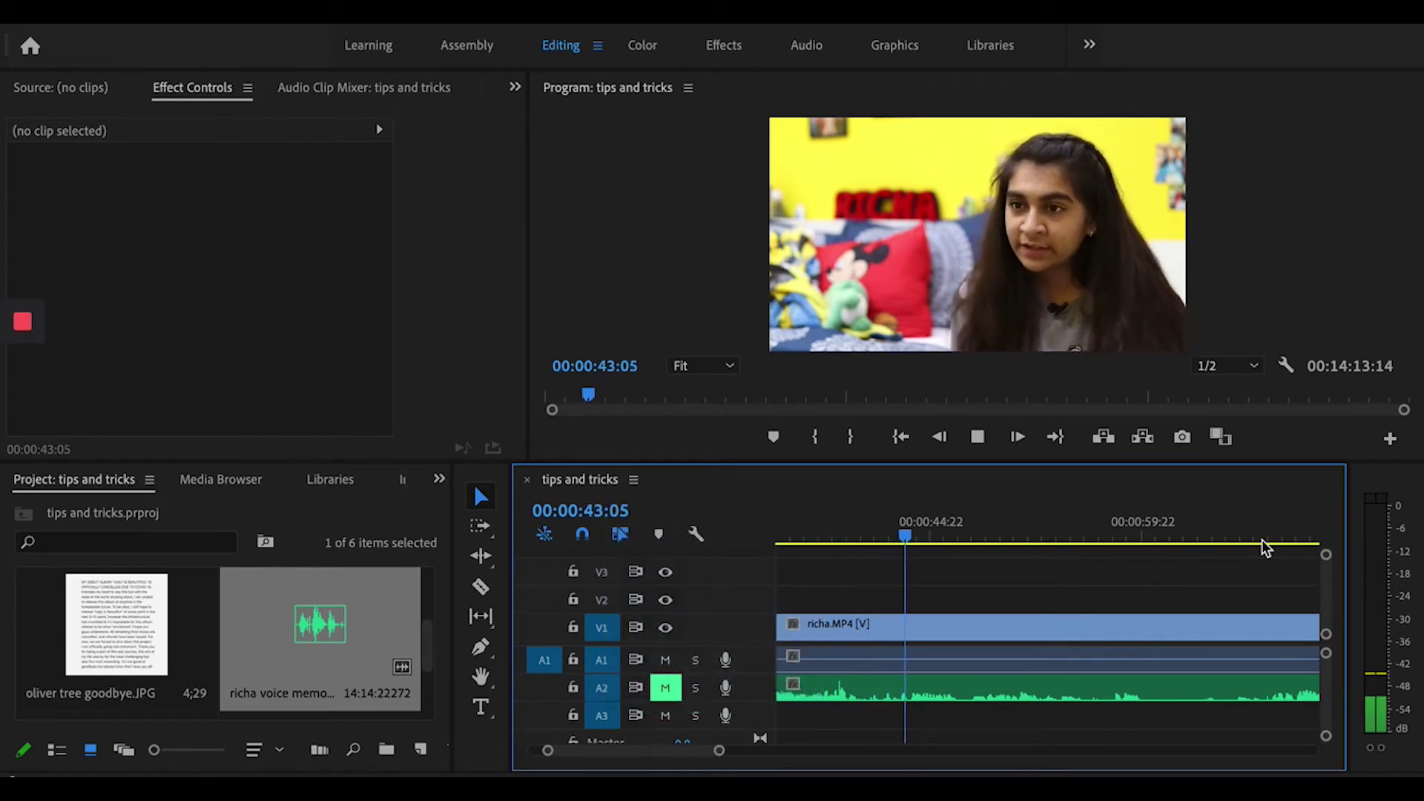
{"action": "key", "text": "space"}
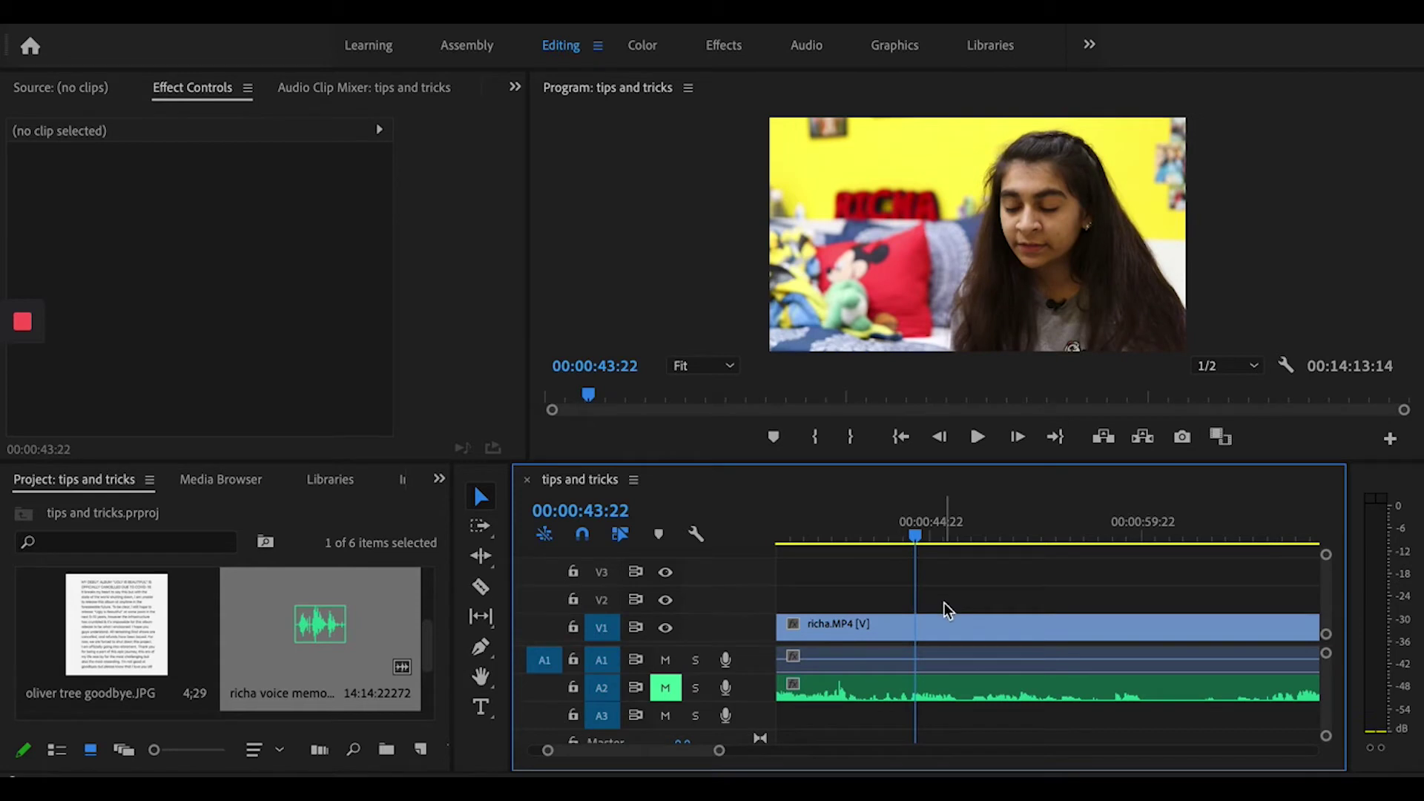
- Unmute track A2 and synchronize the richa.MP4 and voice memo clips by Audio on track channel 1
{"action": "left_click", "coordinate": [952, 695]}
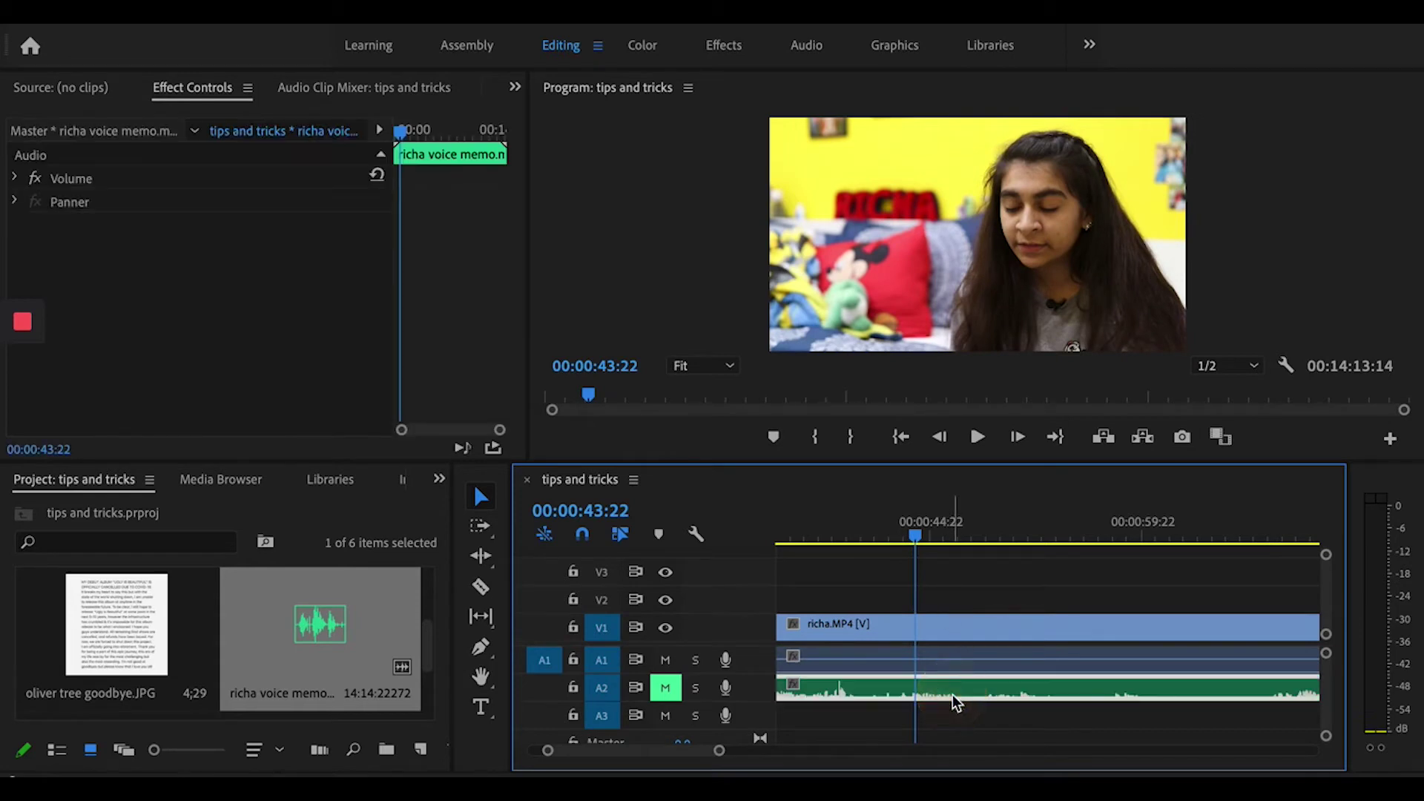
{"action": "left_click", "coordinate": [956, 637]}
{"action": "left_click_drag", "start_coordinate": [962, 573], "coordinate": [1042, 723]}
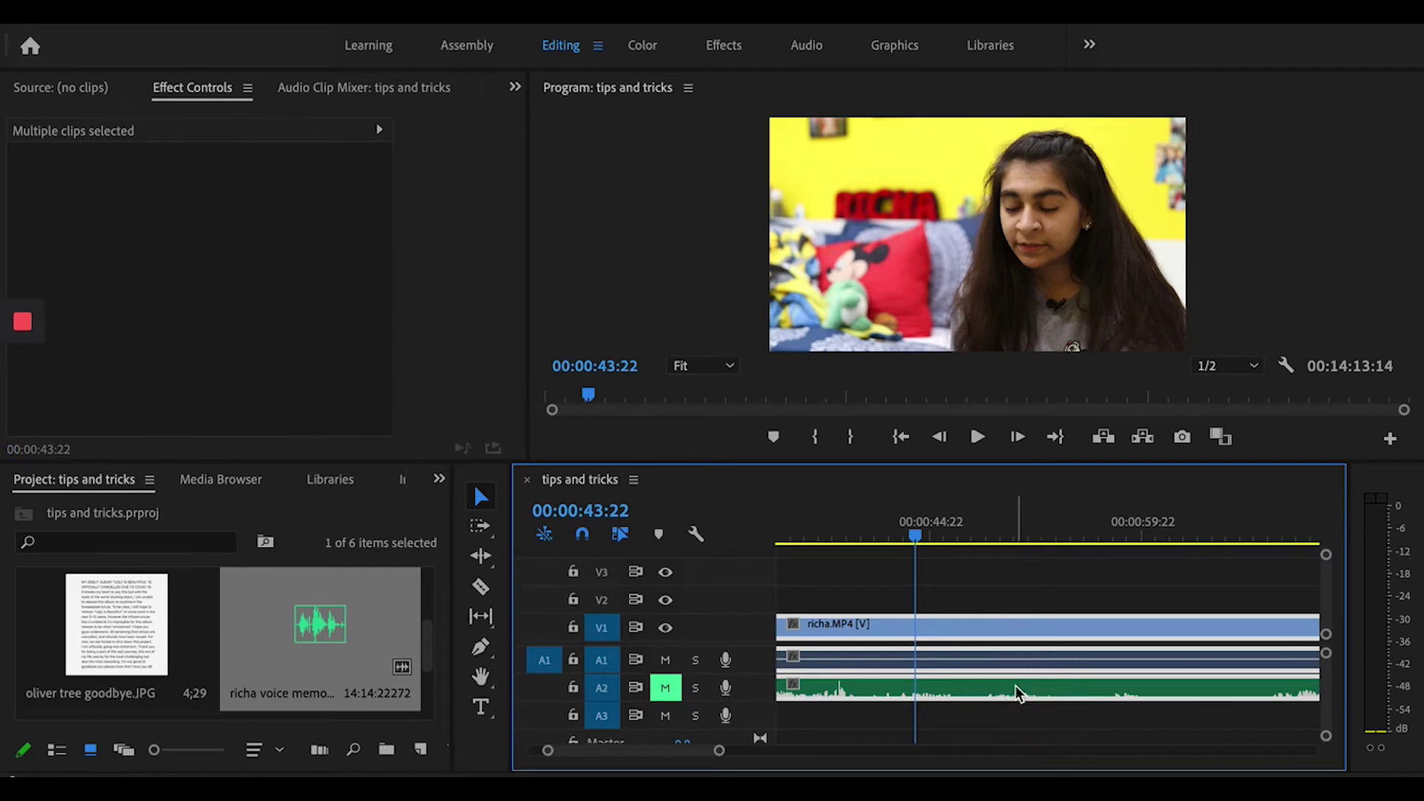
{"action": "left_click", "coordinate": [665, 688]}
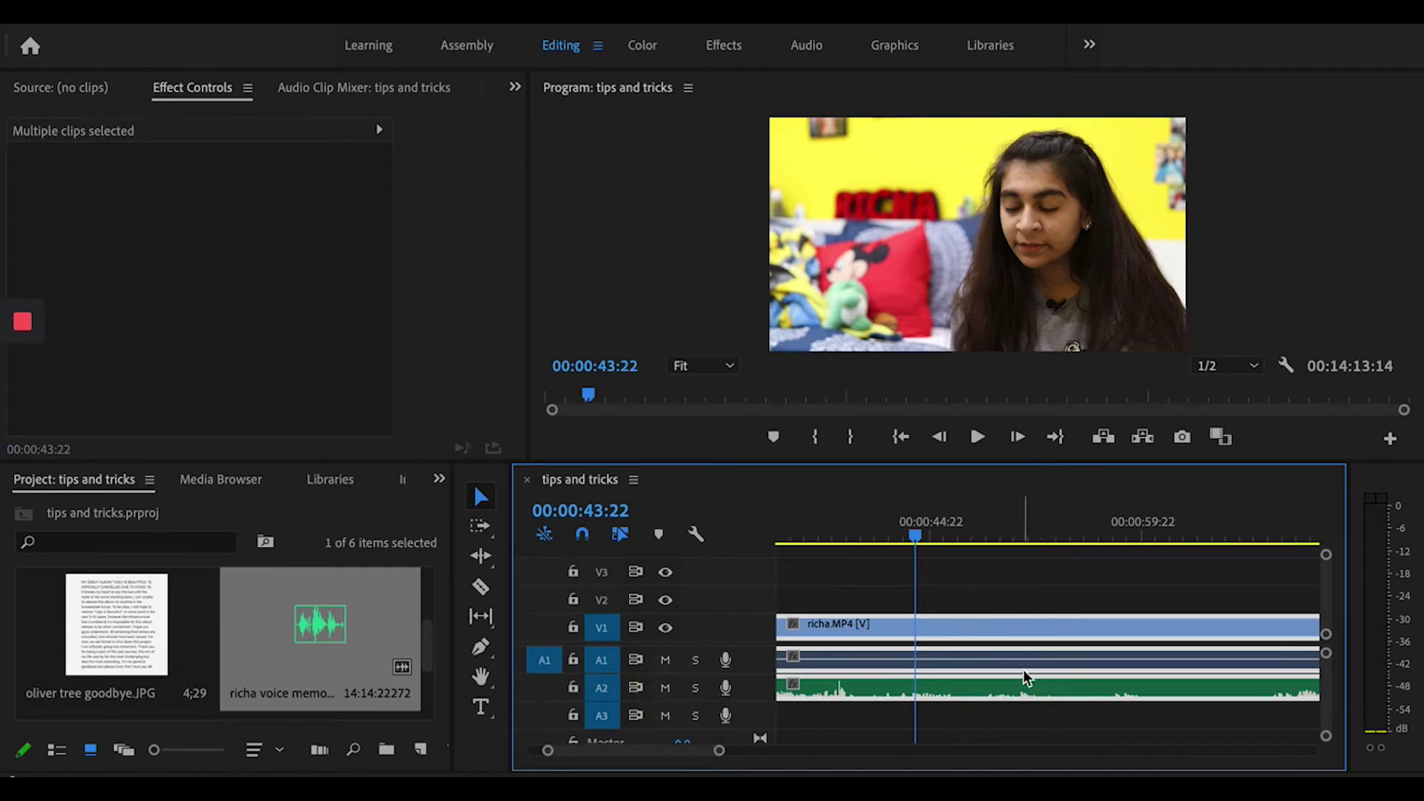
{"action": "right_click", "coordinate": [980, 689]}
{"action": "mouse_move", "coordinate": [1059, 776]}
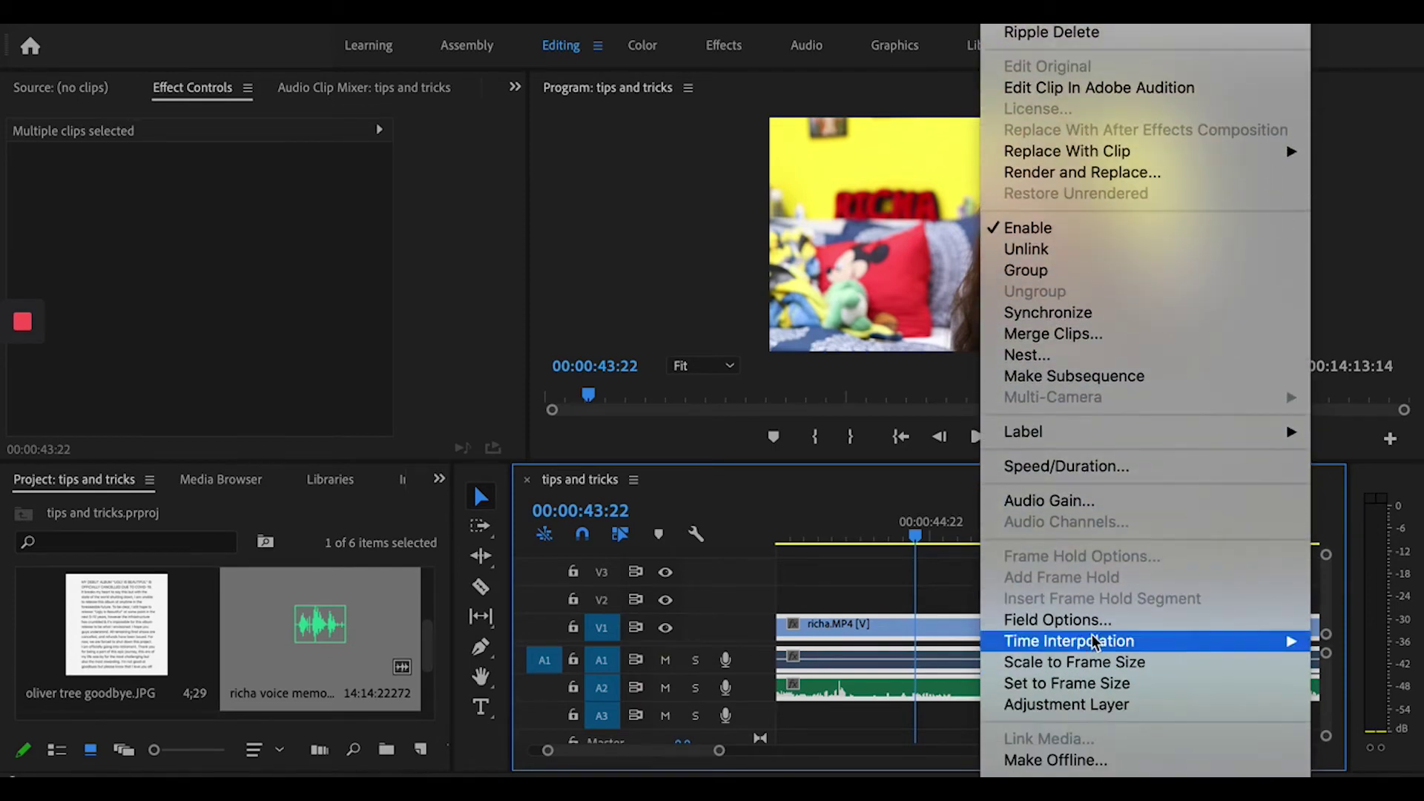
{"action": "left_click", "coordinate": [1066, 316]}
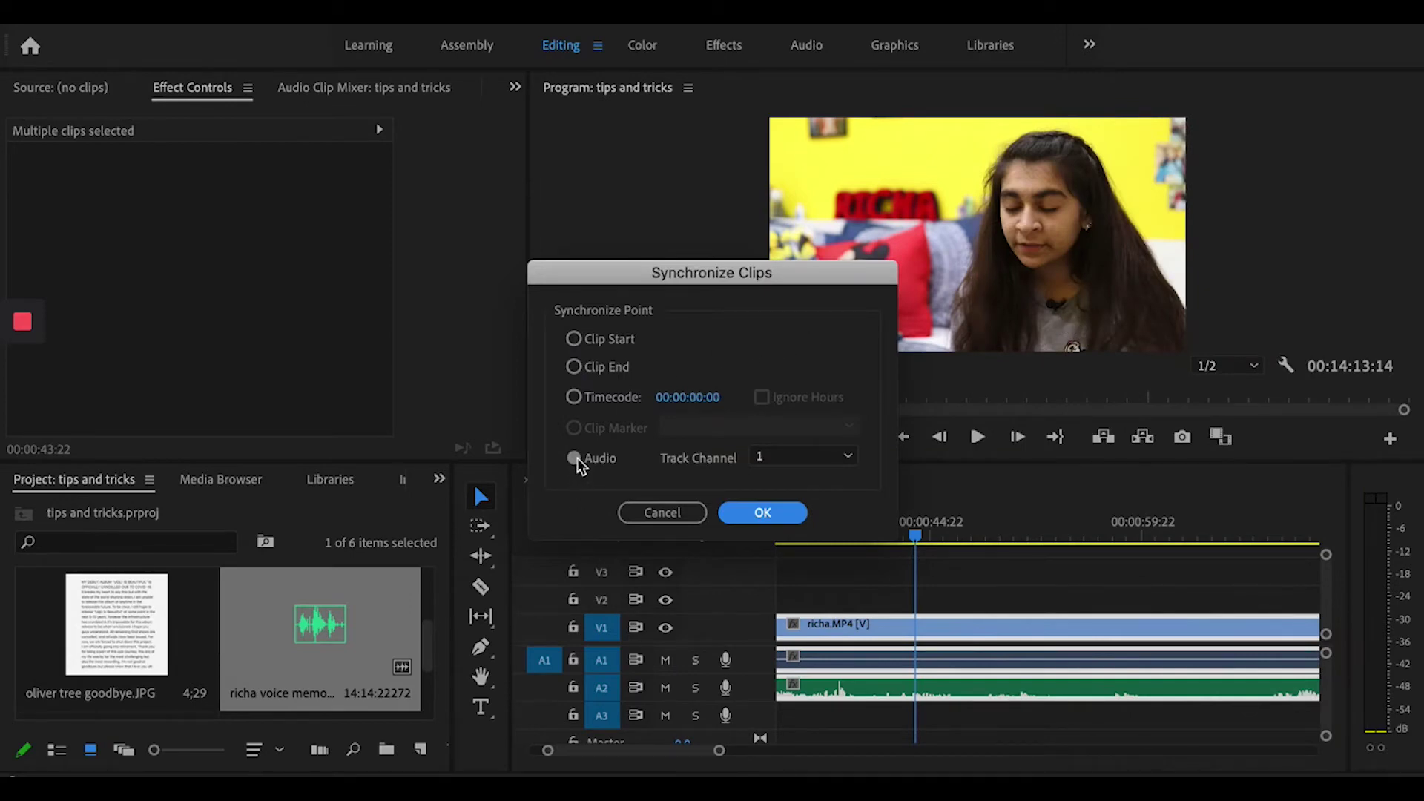
{"action": "left_click", "coordinate": [757, 513]}
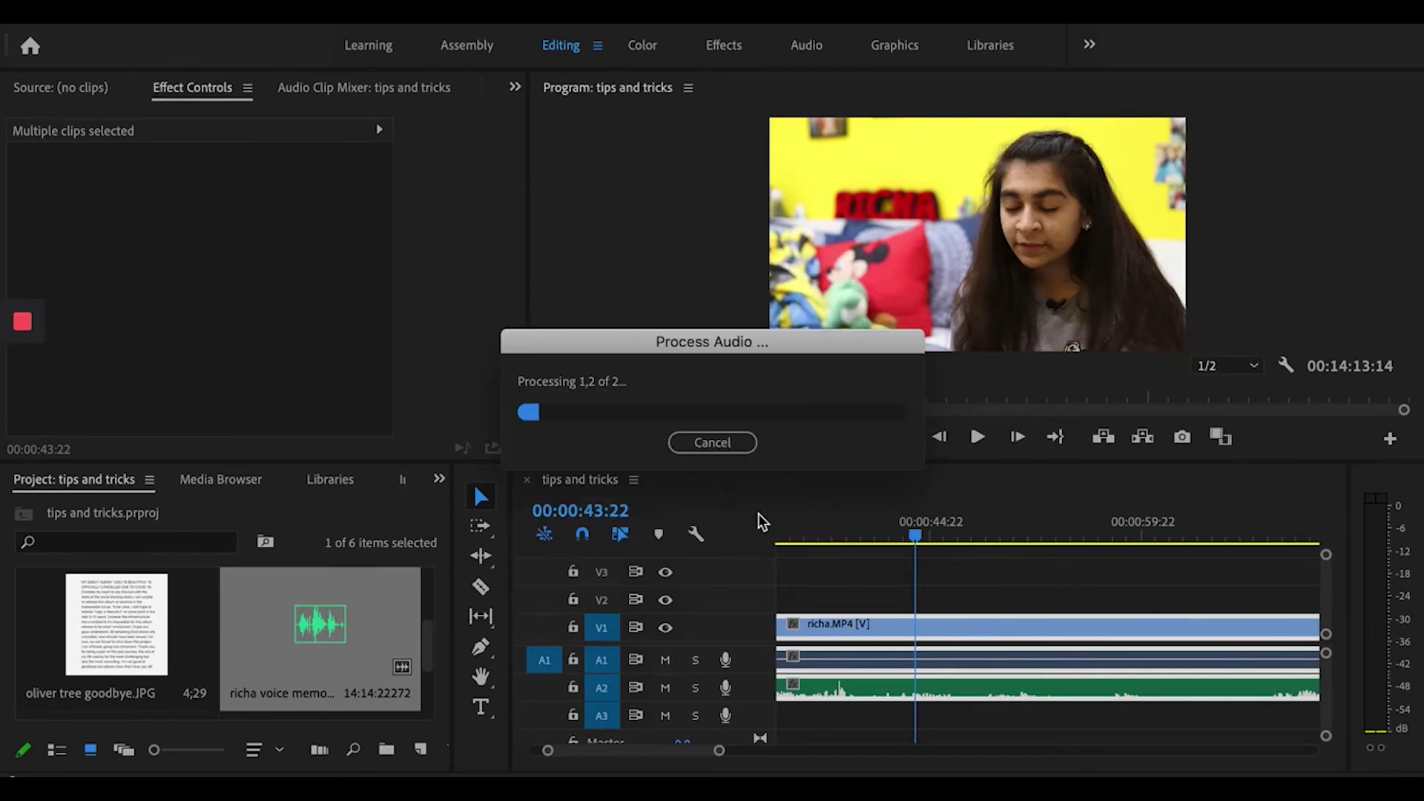
- Cut the voice memo on track A2 at 00:01:37:18, where the richa.MP4 clip starts
{"action": "left_click", "coordinate": [879, 531]}
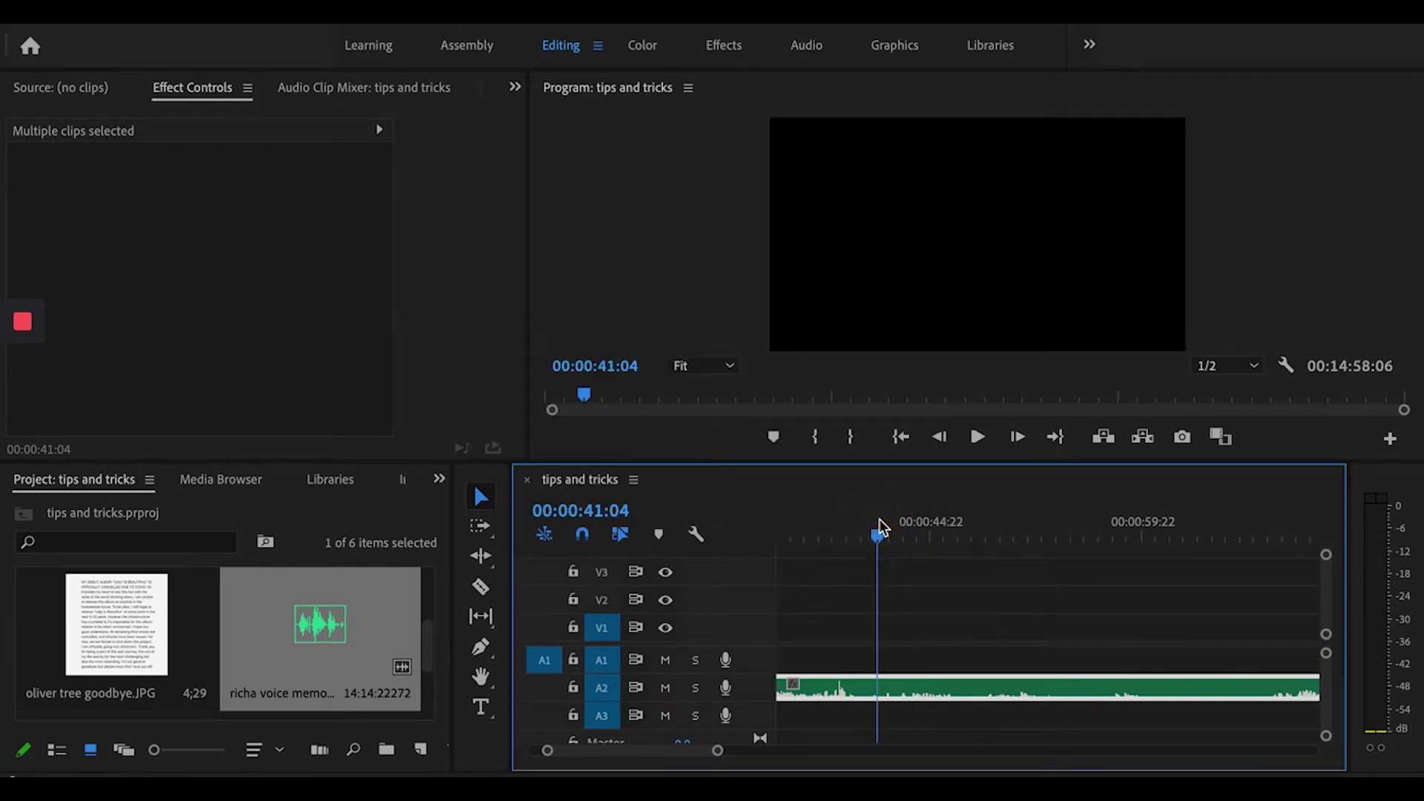
{"action": "key", "text": "minus"}
{"action": "key", "text": "minus"}
{"action": "key", "text": "minus"}
{"action": "key", "text": "minus"}
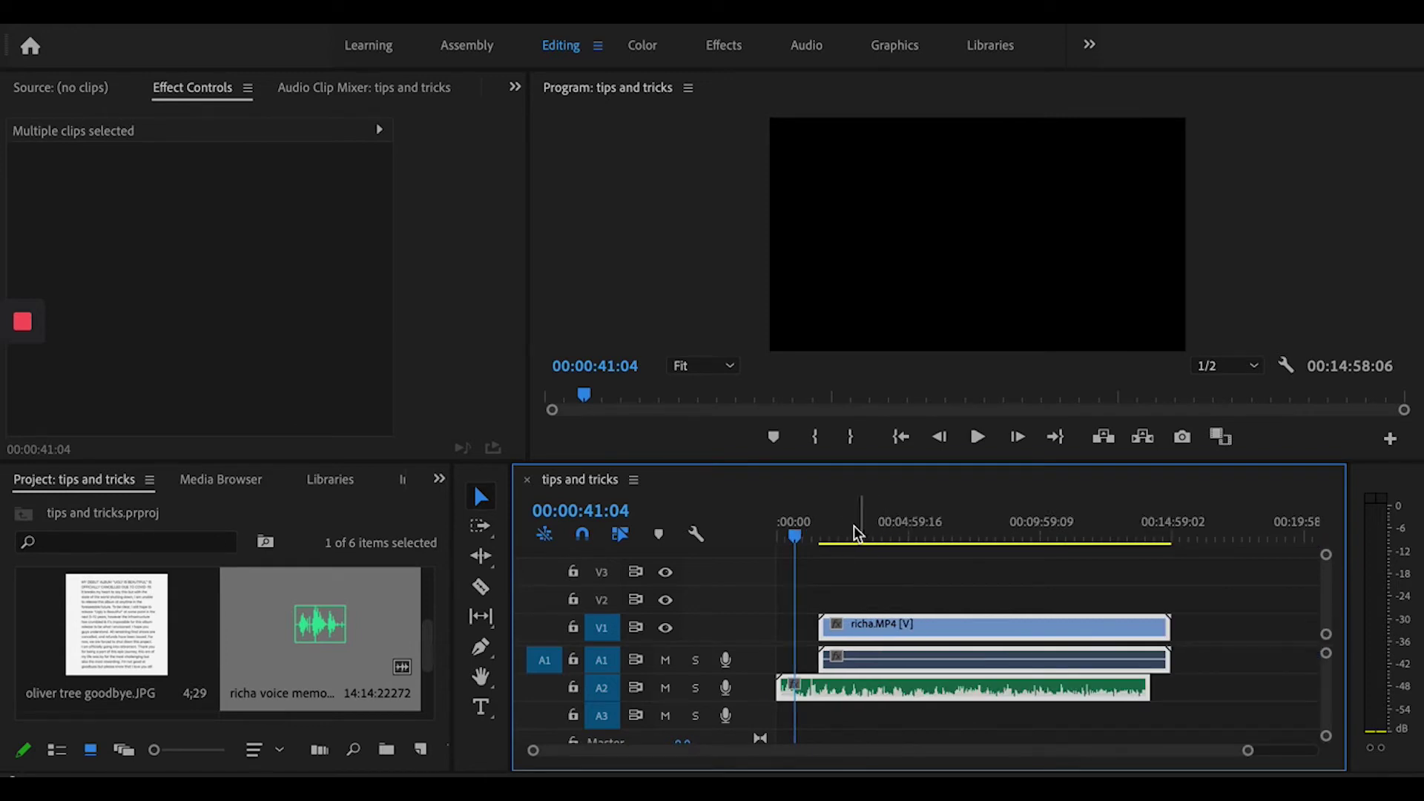
{"action": "mouse_move", "coordinate": [840, 524]}
{"action": "left_mouse_down"}
{"action": "mouse_move", "coordinate": [823, 531]}
{"action": "mouse_move", "coordinate": [969, 551]}
{"action": "mouse_move", "coordinate": [1156, 548]}
{"action": "mouse_move", "coordinate": [916, 564]}
{"action": "mouse_move", "coordinate": [824, 543]}
{"action": "left_mouse_up"}
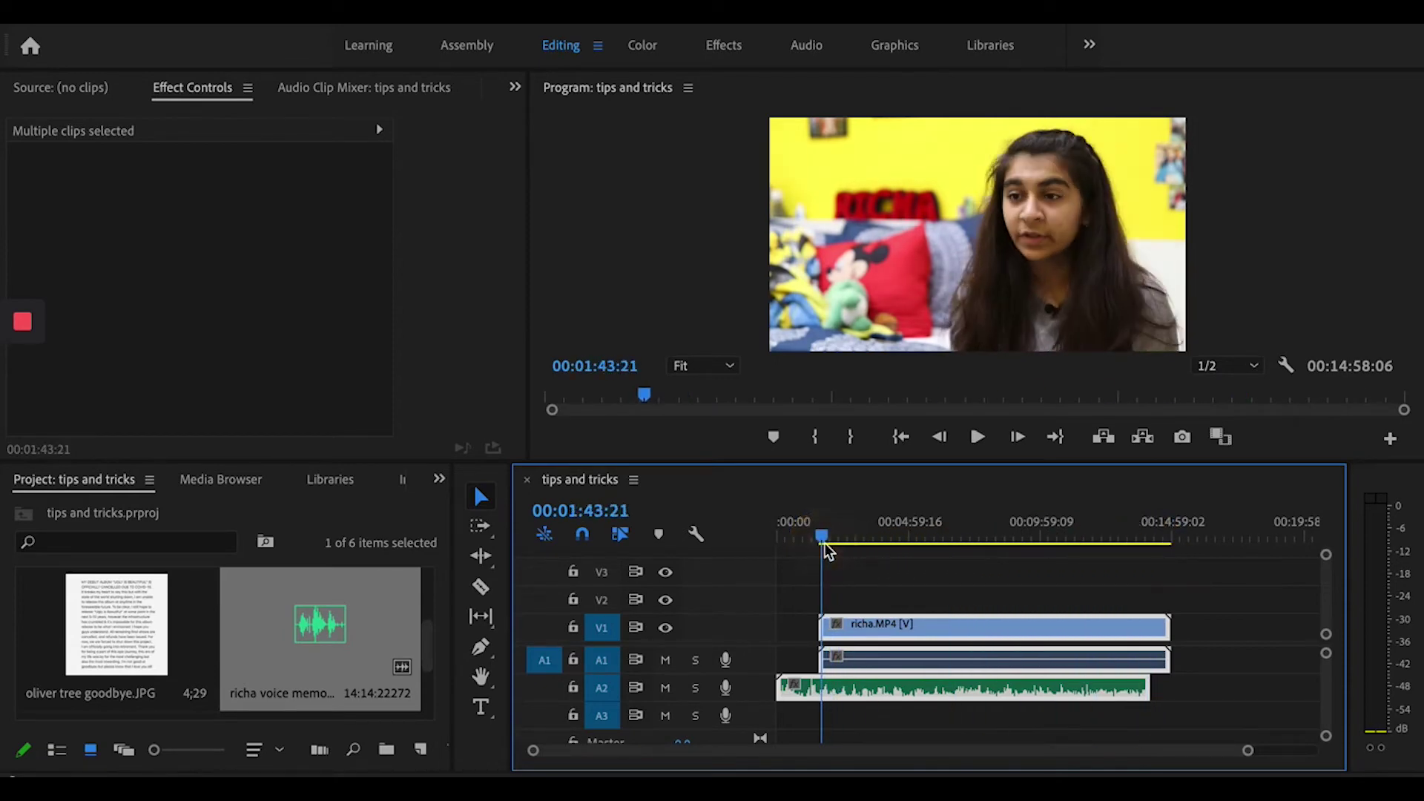
{"action": "key", "text": "equal"}
{"action": "key", "text": "equal"}
{"action": "key", "text": "equal"}
{"action": "key", "text": "equal"}
{"action": "key", "text": "equal"}
{"action": "key", "text": "equal"}
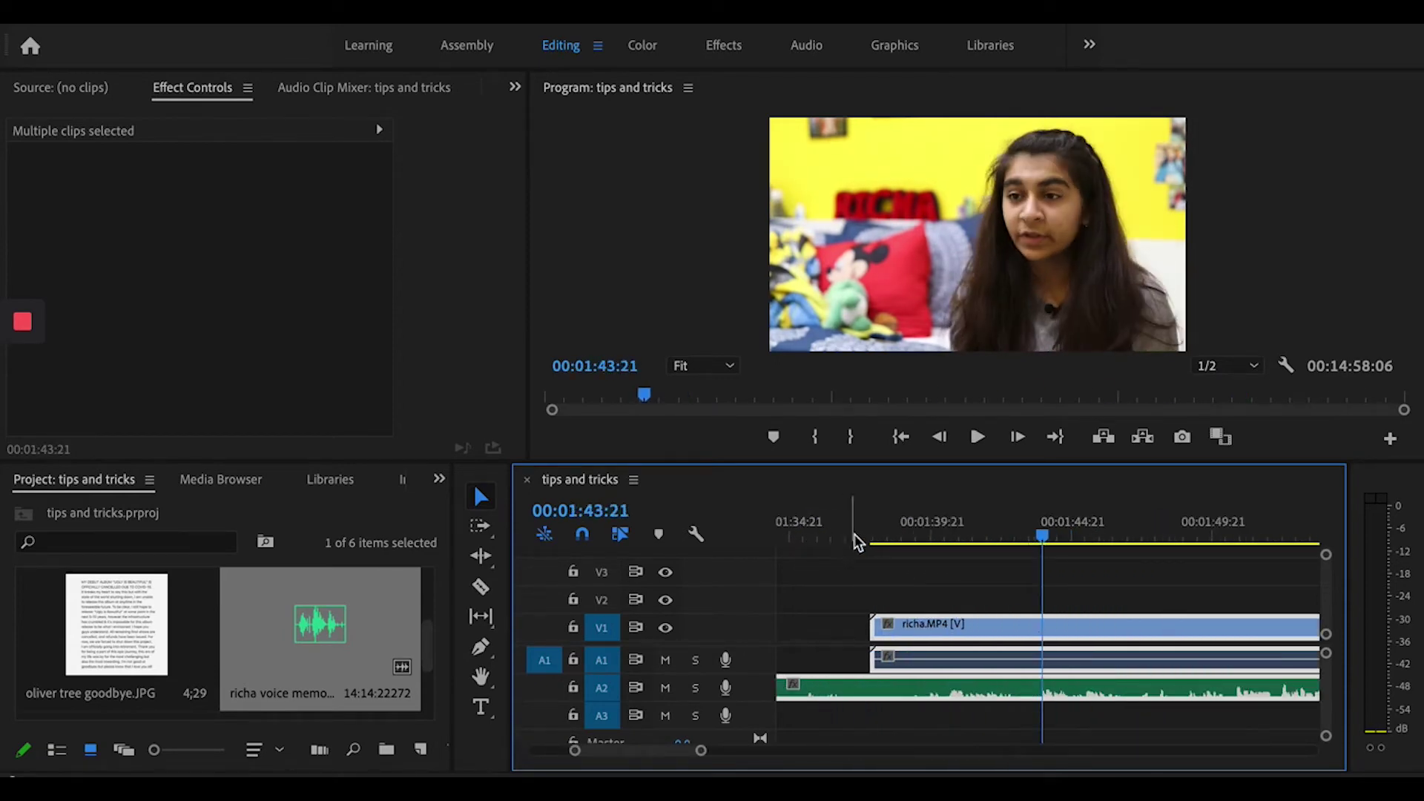
{"action": "left_click_drag", "start_coordinate": [860, 538], "coordinate": [872, 545]}
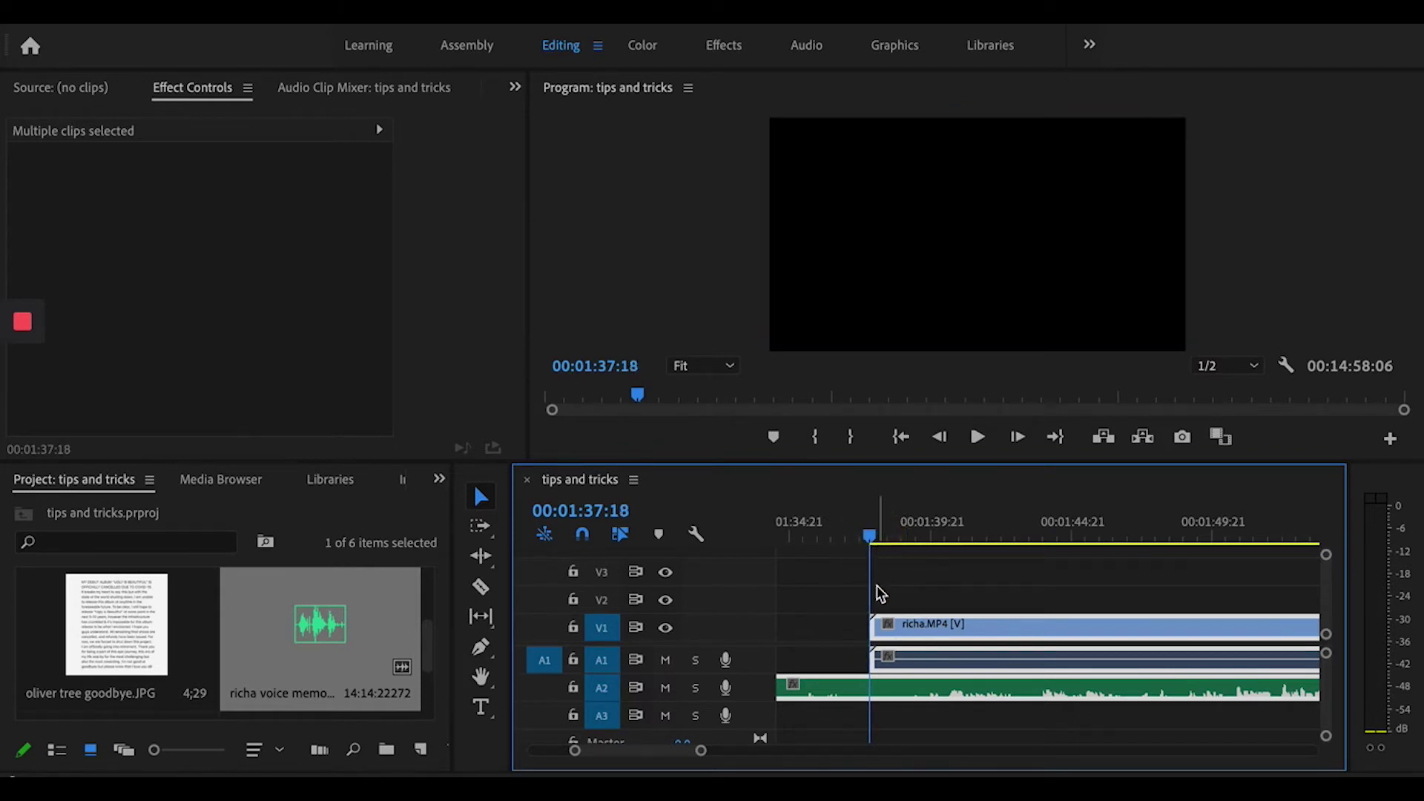
{"action": "key", "text": "c"}
{"action": "left_click", "coordinate": [872, 687]}
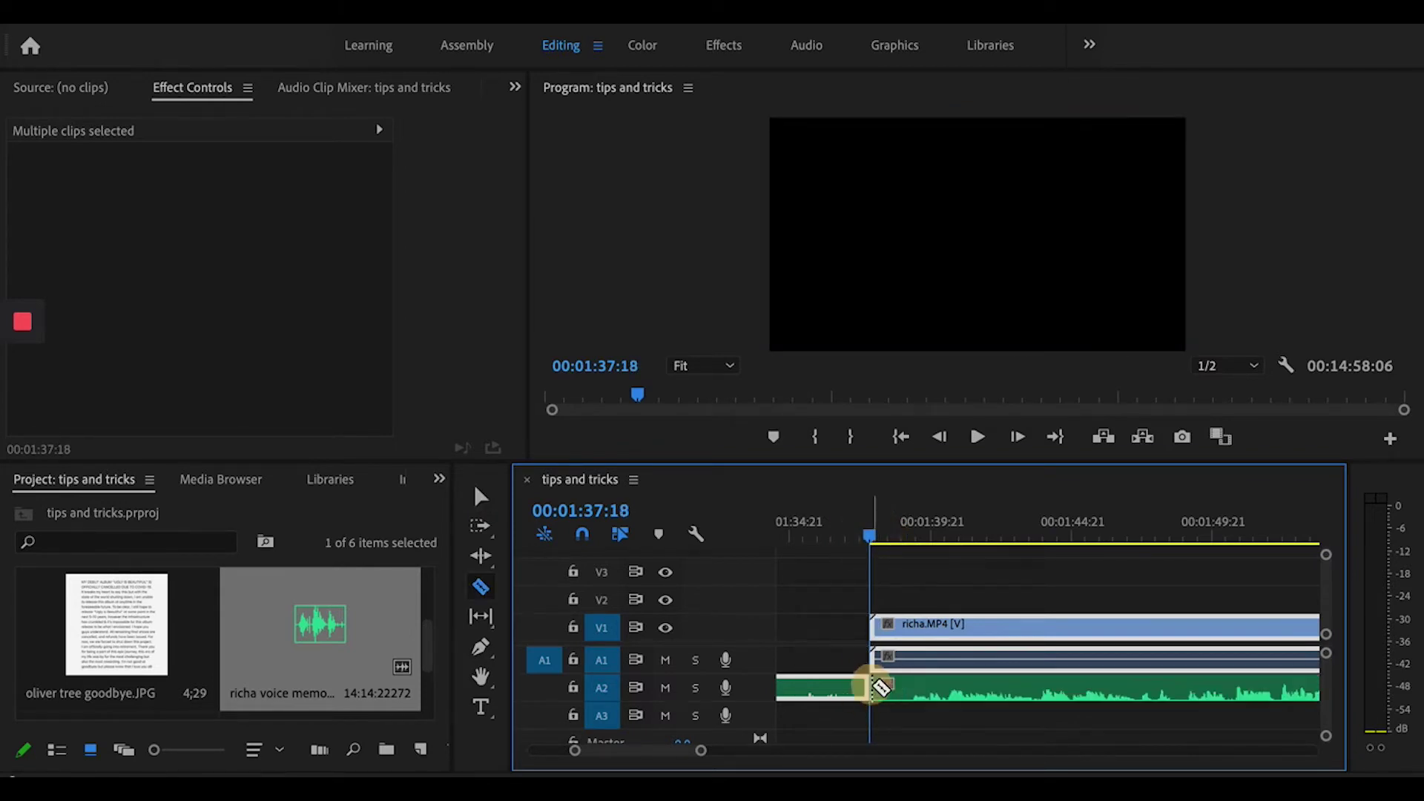
- Delete only the voice memo section before the cut, undoing the deletion that also removed the richa.MP4 clip
{"action": "key", "text": "v"}
{"action": "key", "text": "Delete"}
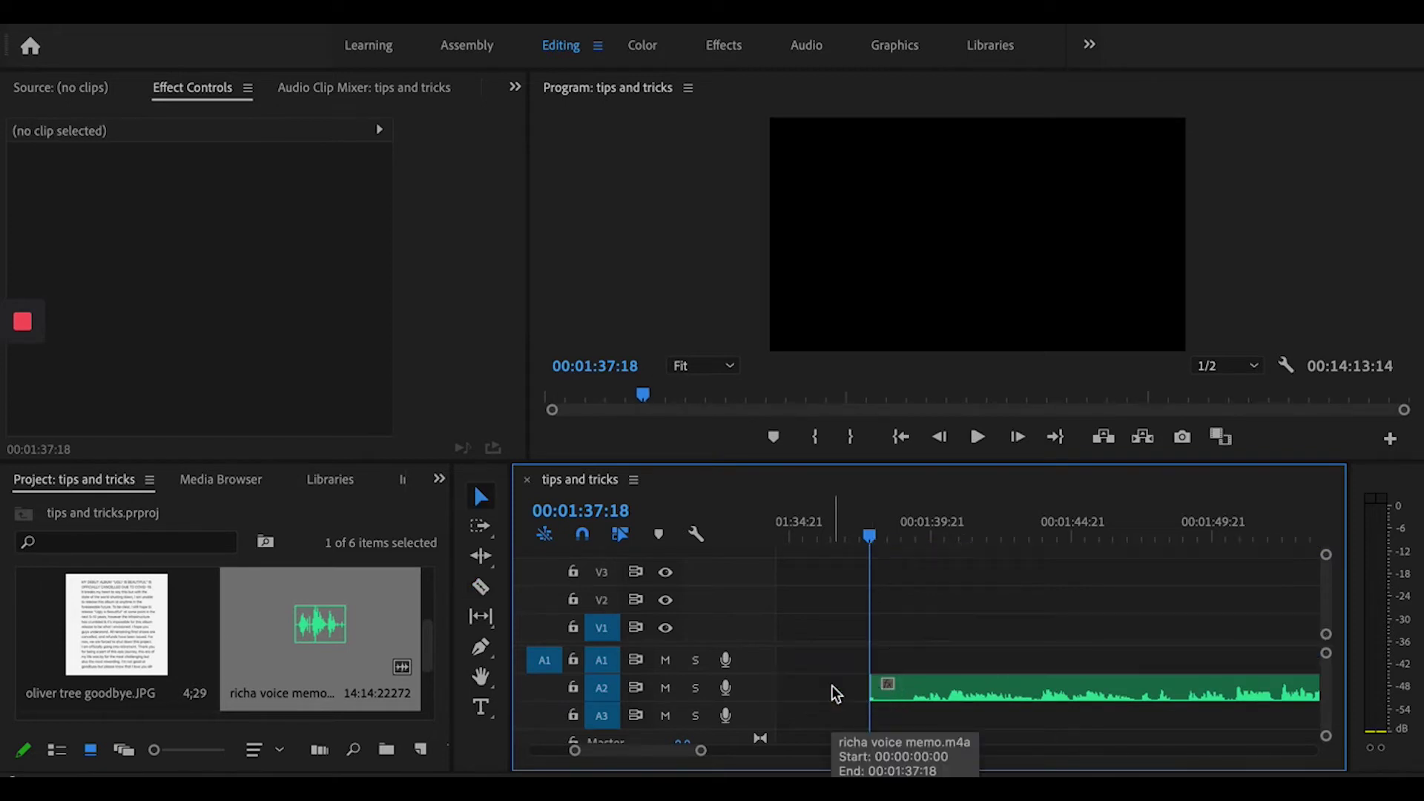
{"action": "key", "text": "ctrl+z"}
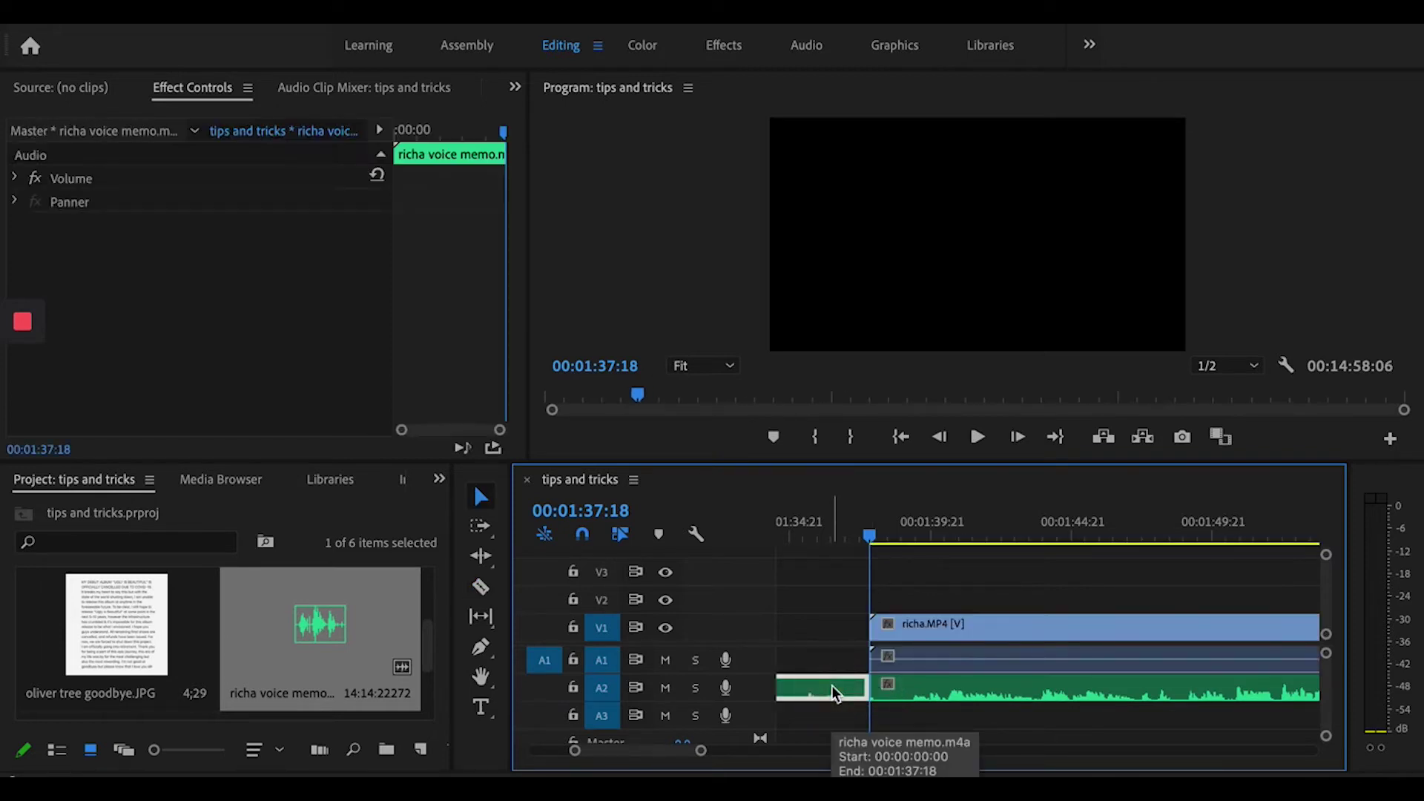
- Unlink the richa.MP4 video from its camera audio and delete that audio from track A1
{"action": "left_click", "coordinate": [978, 627]}
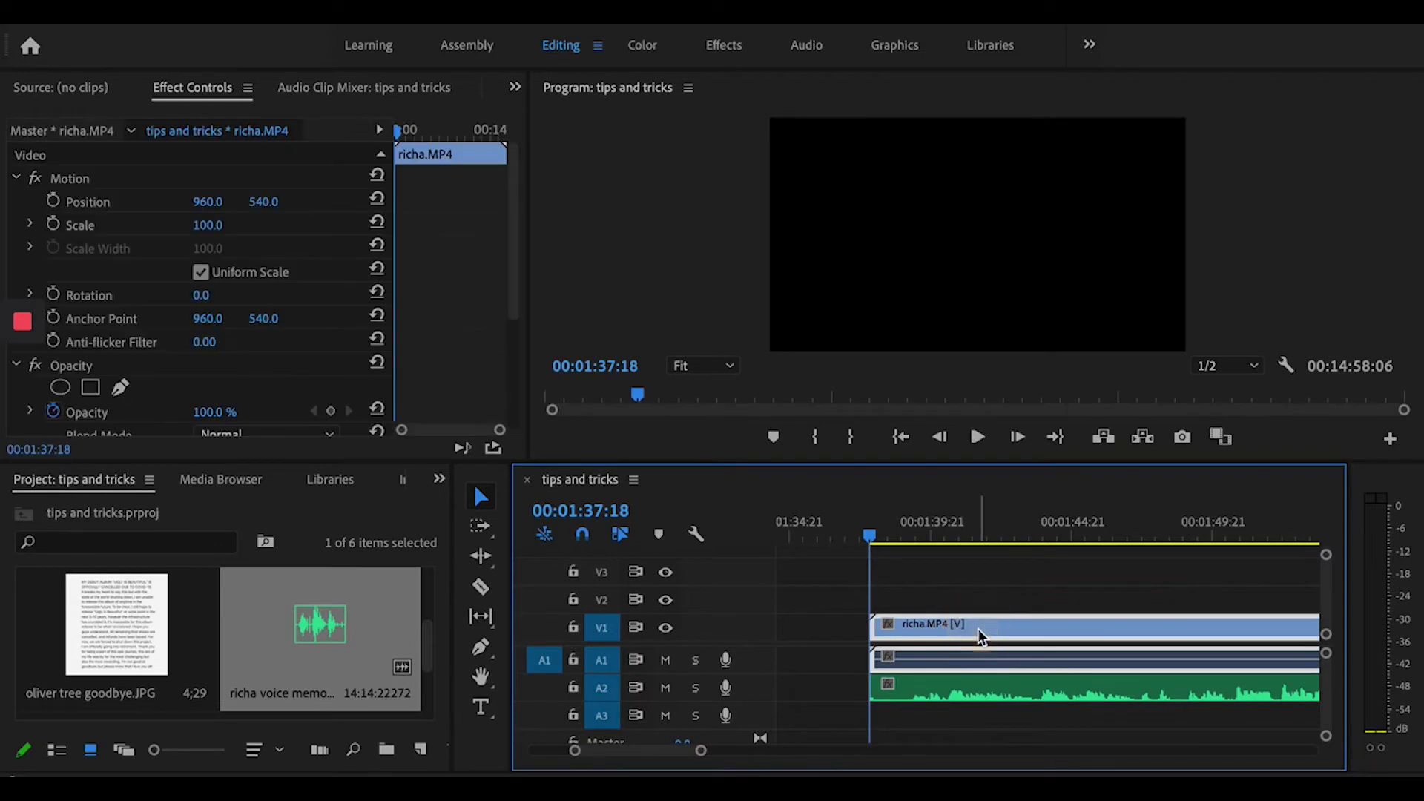
{"action": "left_click", "coordinate": [911, 527]}
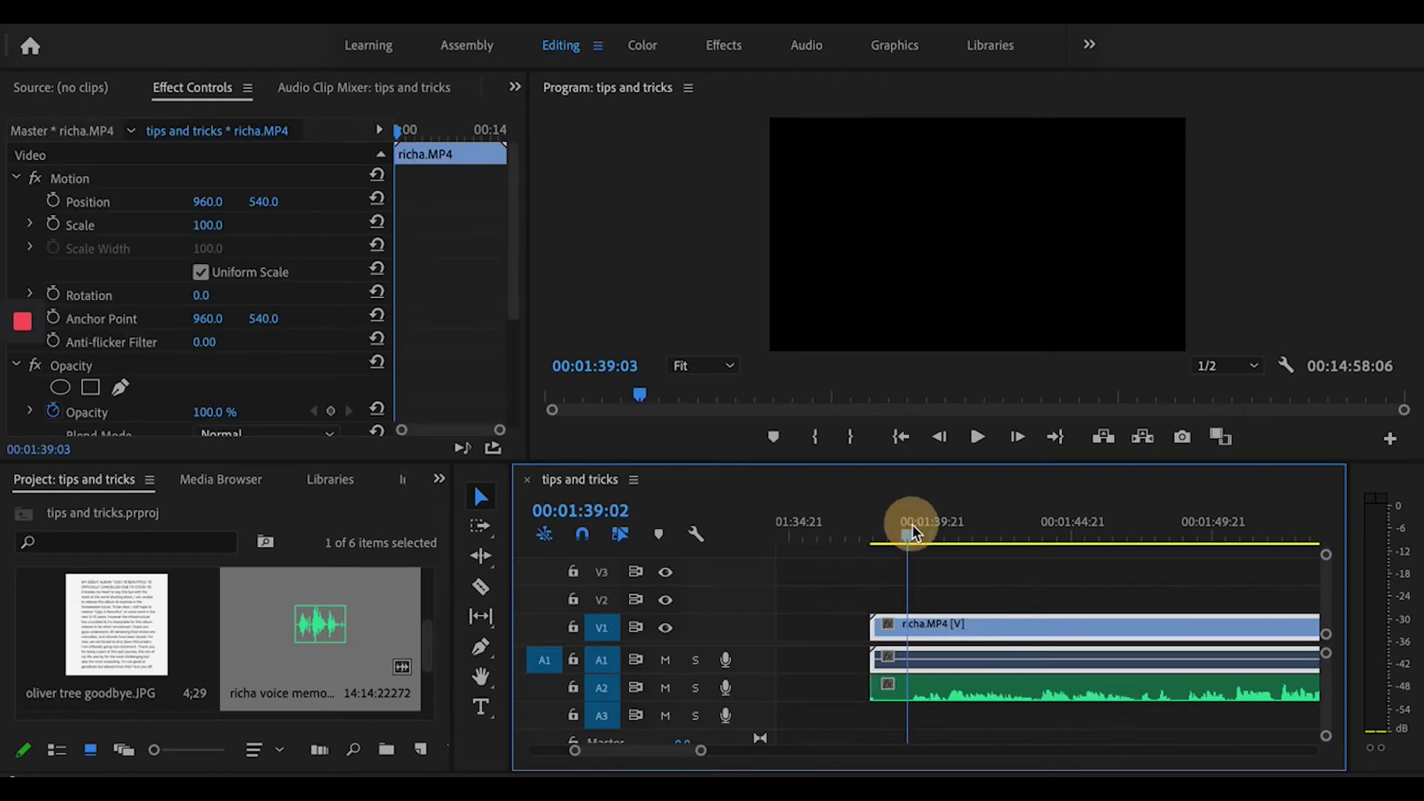
{"action": "right_click", "coordinate": [1008, 631]}
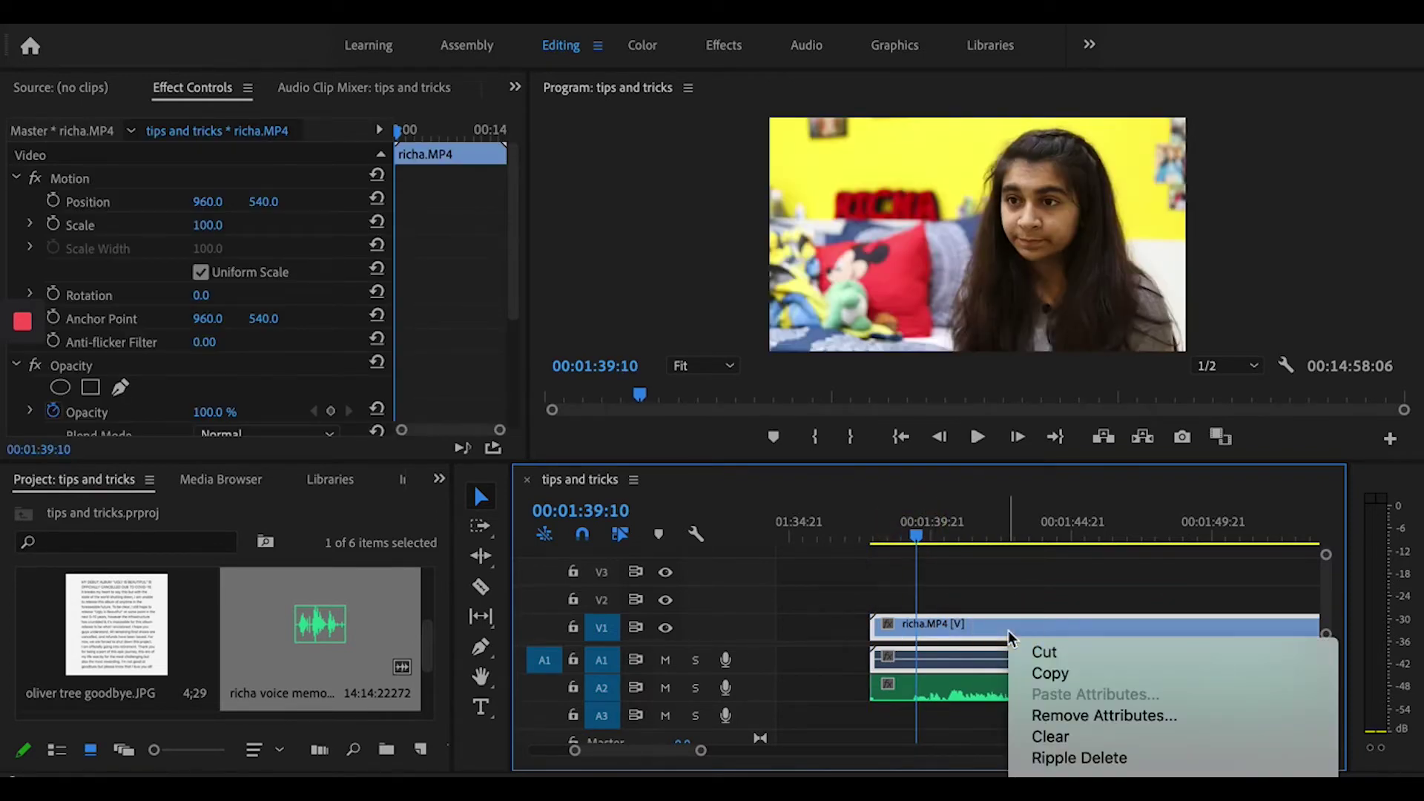
{"action": "mouse_move", "coordinate": [1068, 776]}
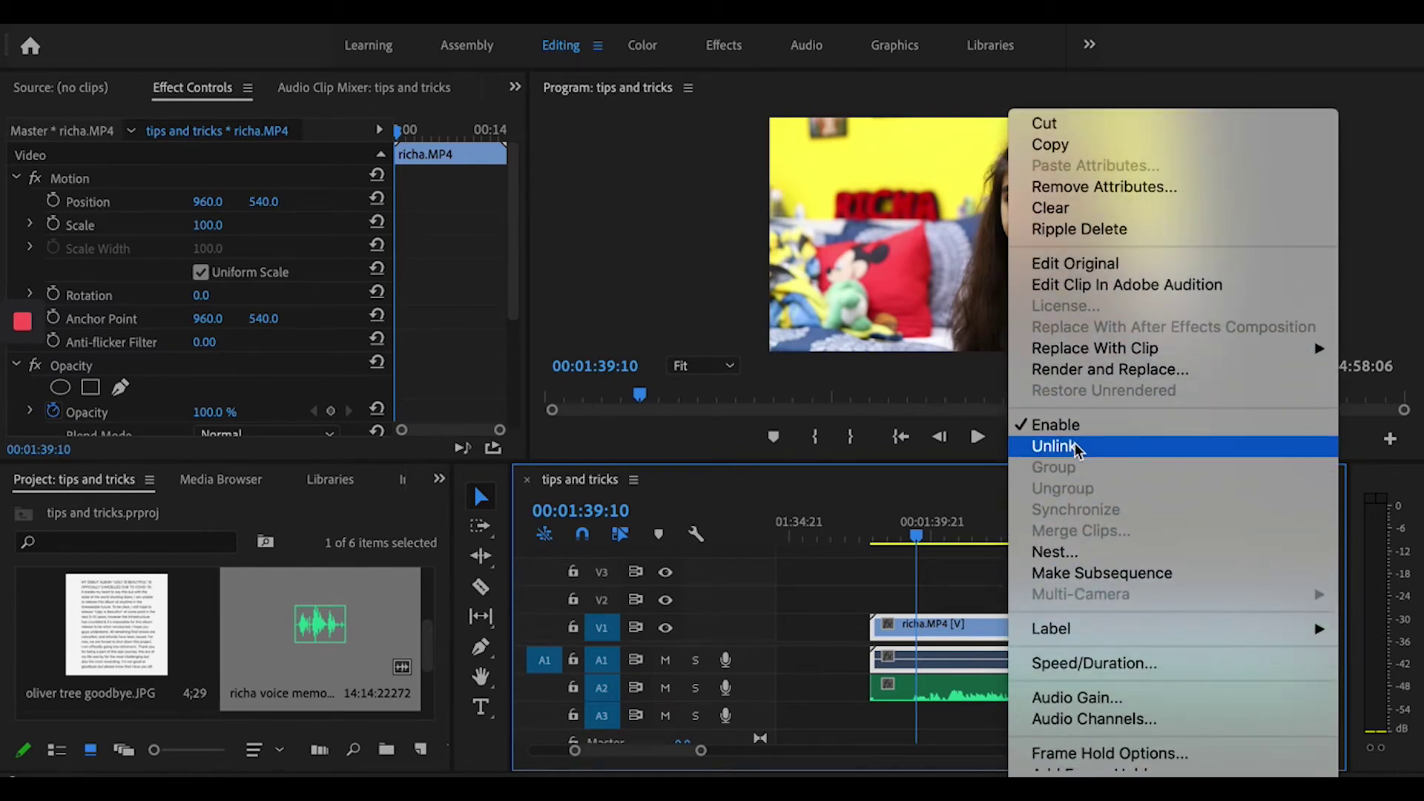
{"action": "left_click", "coordinate": [1074, 447]}
{"action": "left_click", "coordinate": [958, 661]}
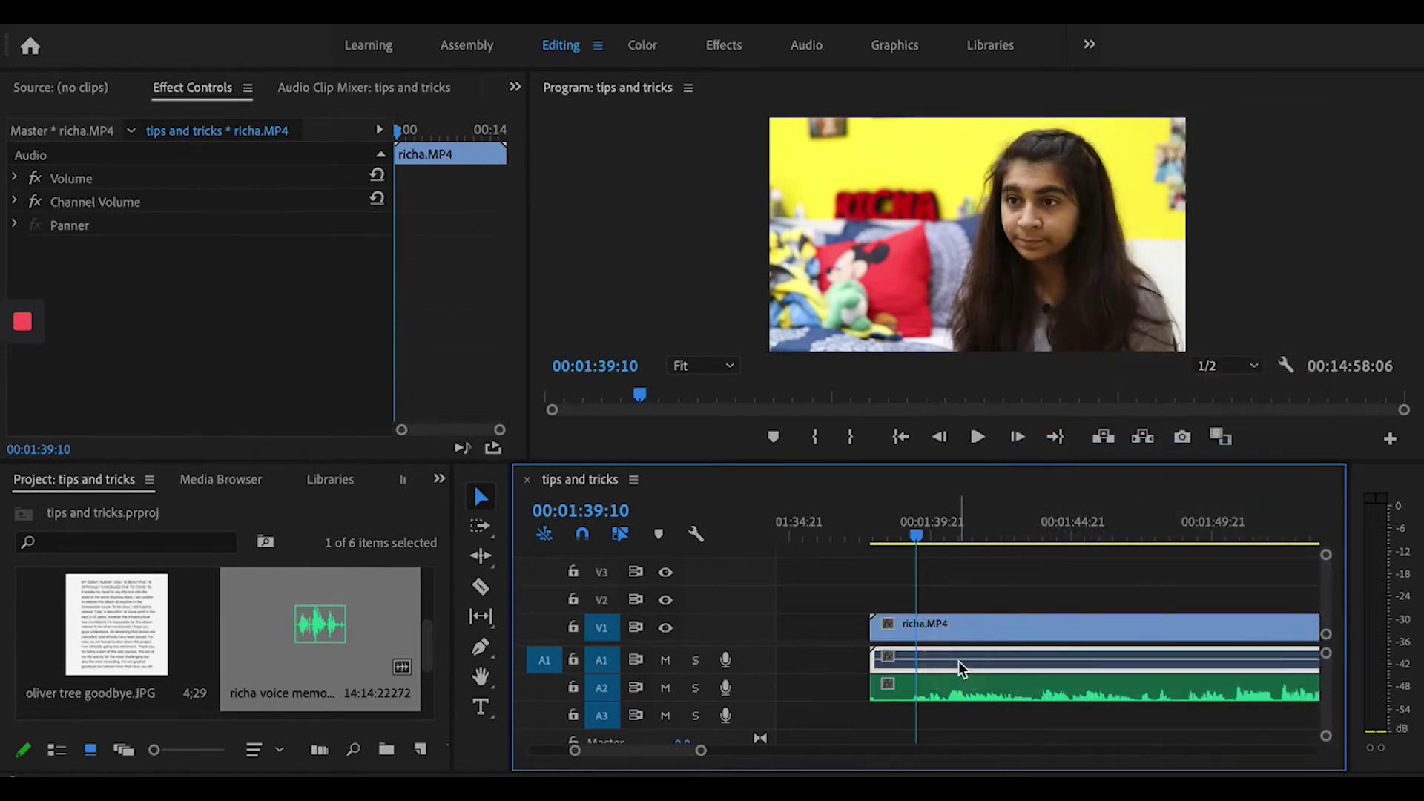
{"action": "key", "text": "Delete"}
- Link the richa.MP4 video on V1 with the voice memo audio on A2
{"action": "left_click_drag", "start_coordinate": [958, 589], "coordinate": [1003, 743]}
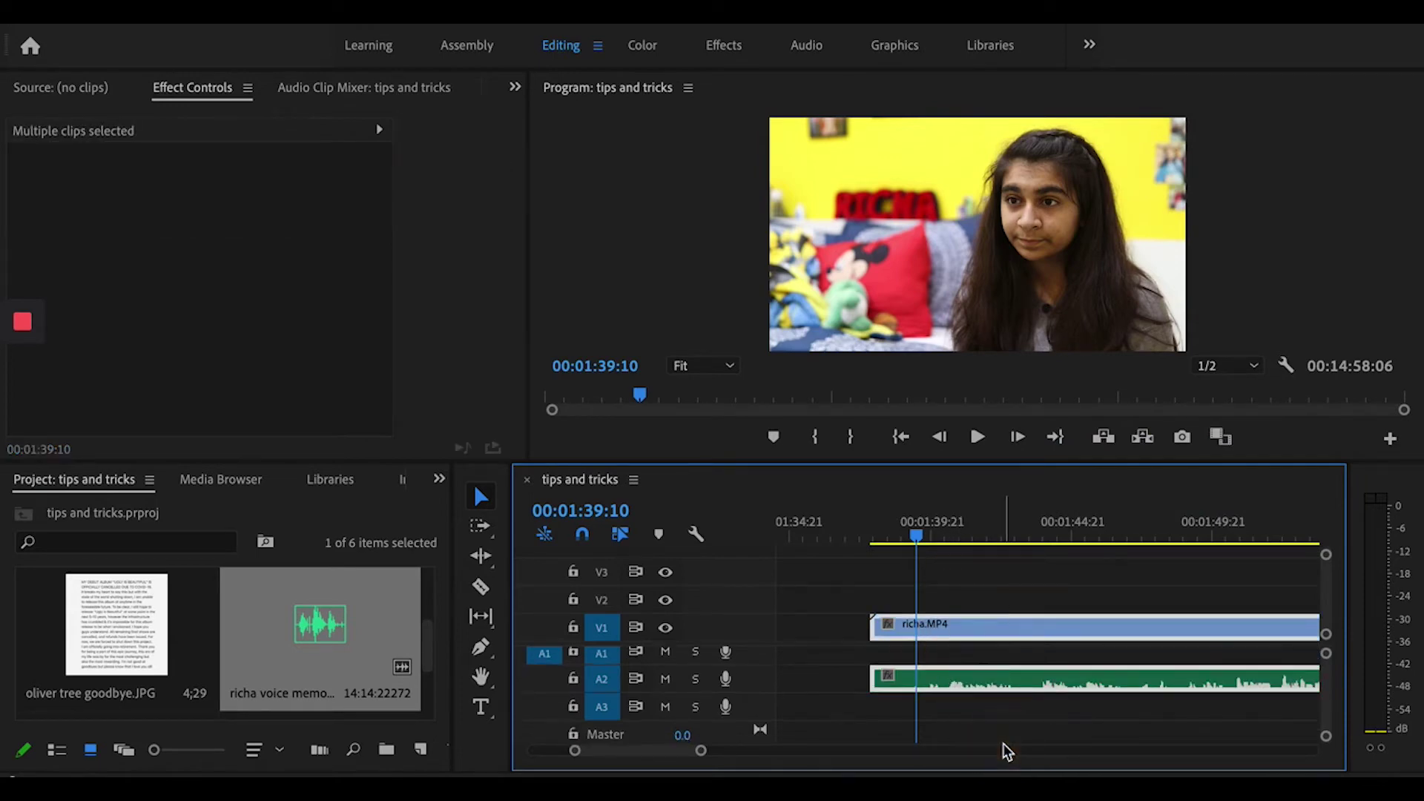
{"action": "right_click", "coordinate": [1035, 684]}
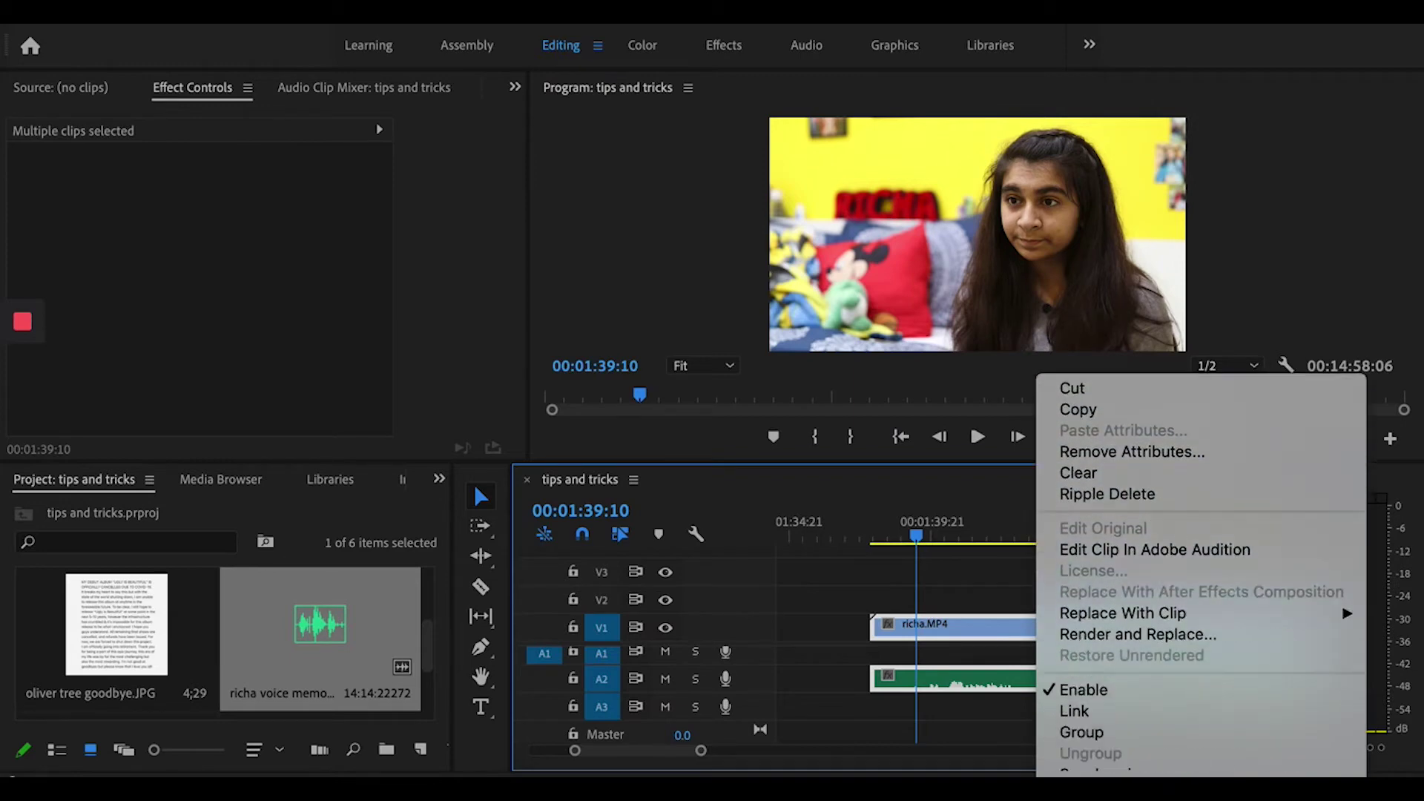
{"action": "left_click", "coordinate": [1104, 562]}
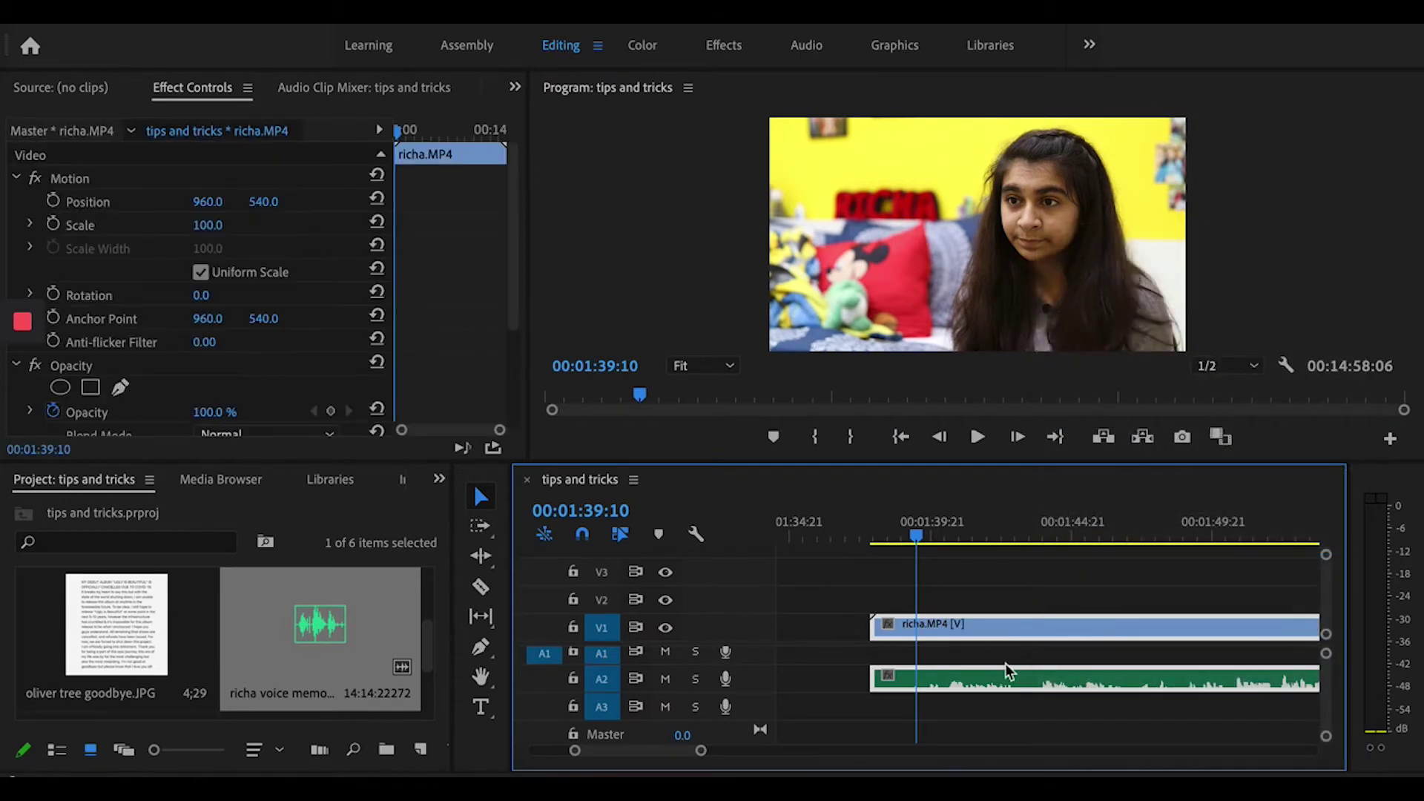
{"action": "scroll", "coordinate": [987, 723], "scroll_direction": "up", "scroll_amount": 1}
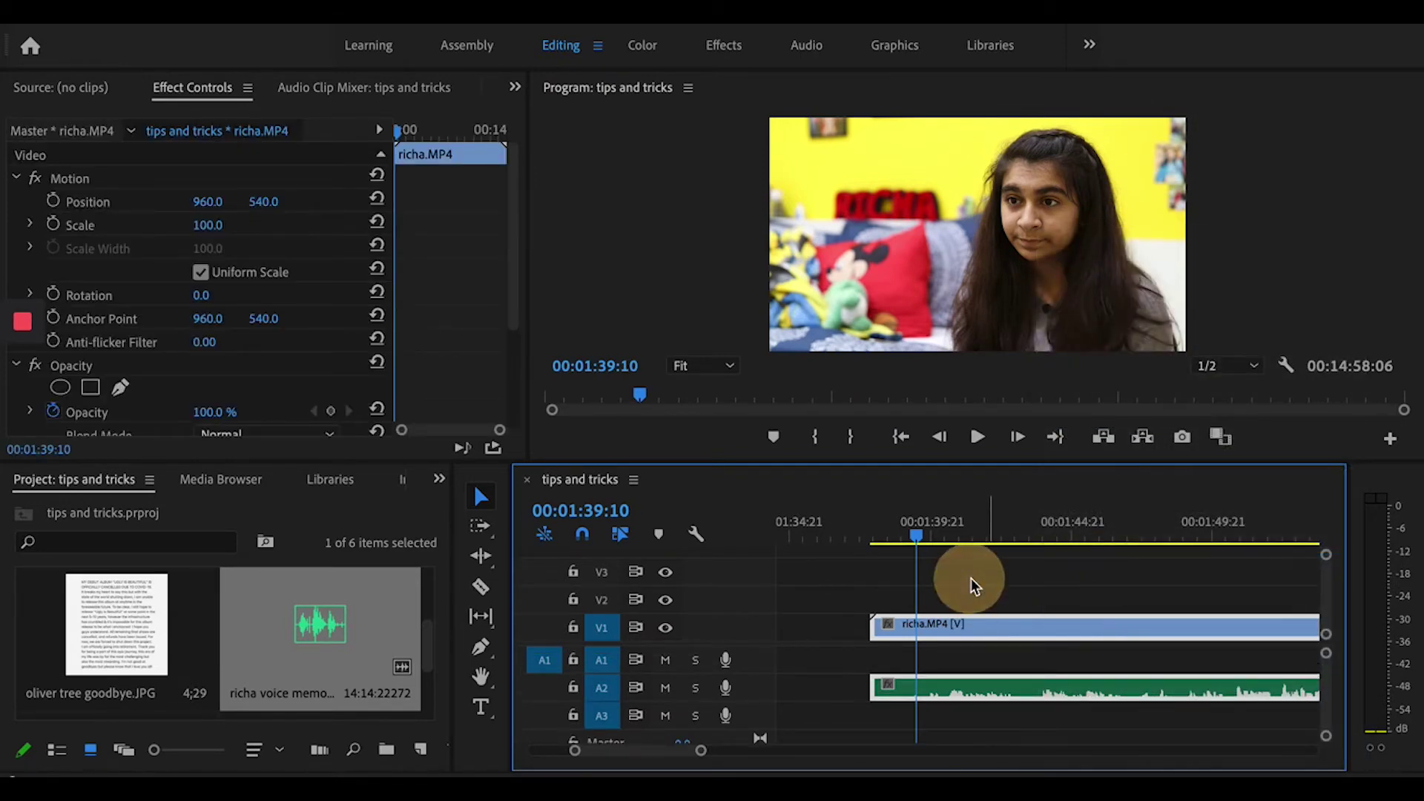
{"action": "left_click", "coordinate": [964, 583]}
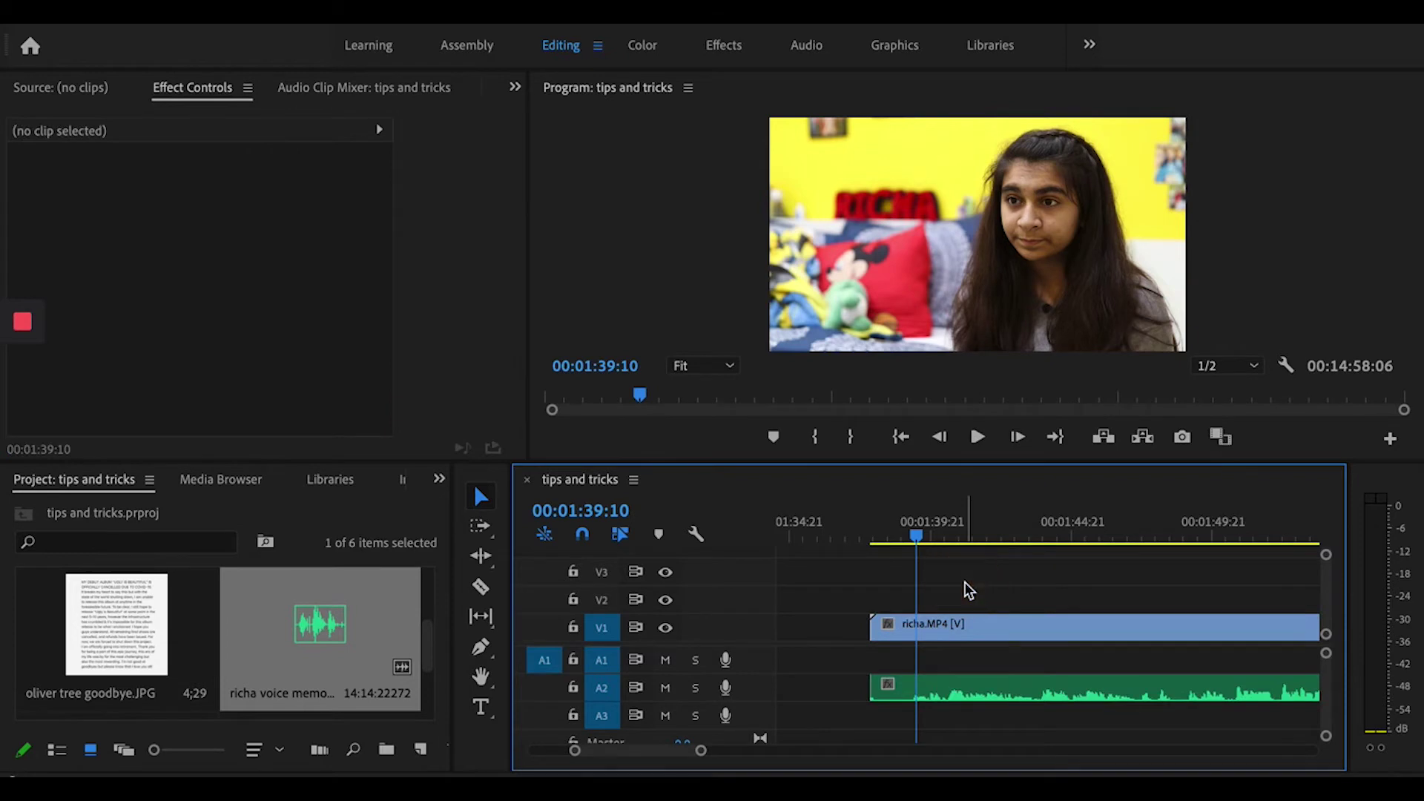
- Move the linked clips earlier in the sequence and shift the voice memo audio up to track A1
{"action": "key", "text": "minus"}
{"action": "key", "text": "minus"}
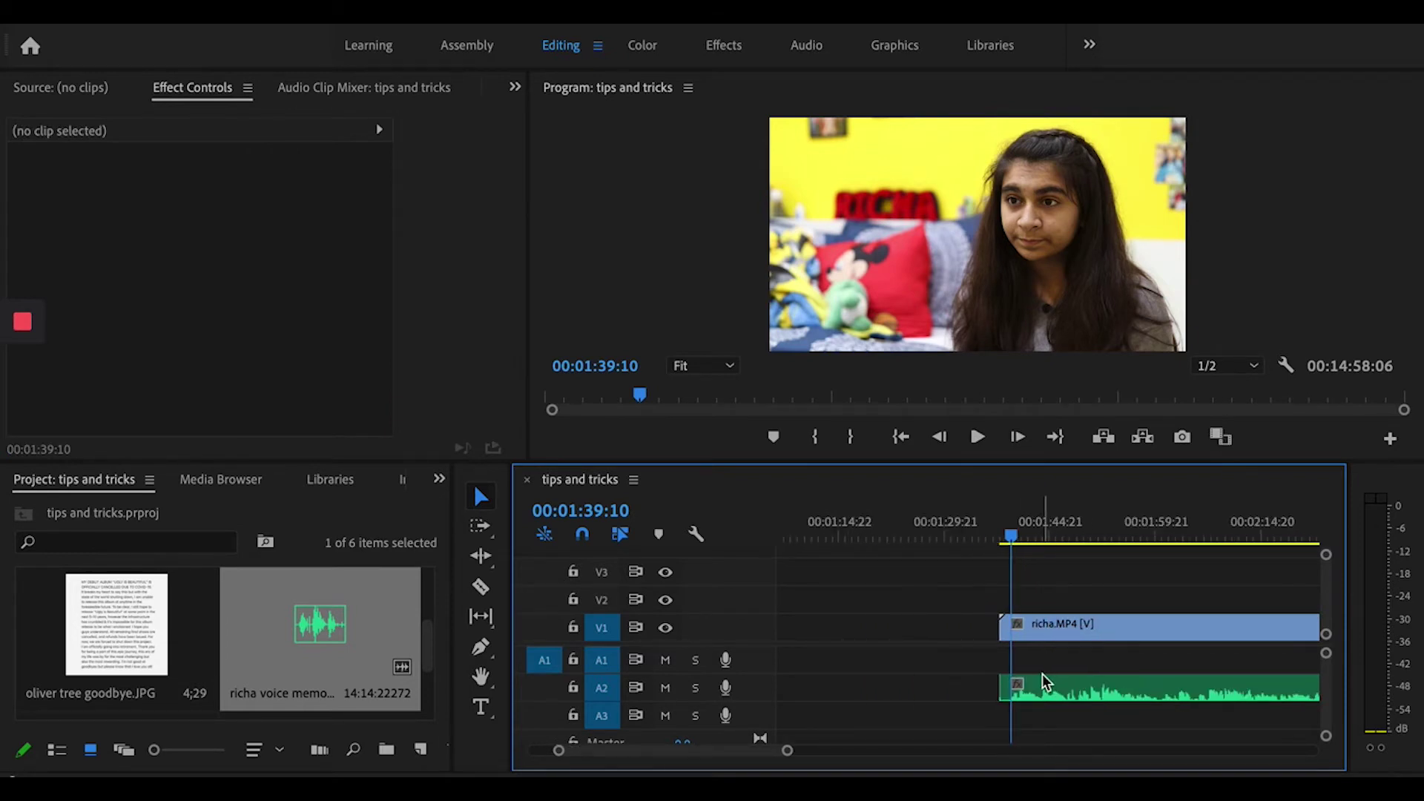
{"action": "left_click_drag", "start_coordinate": [1056, 632], "coordinate": [854, 656]}
{"action": "key", "text": "minus"}
{"action": "key", "text": "minus"}
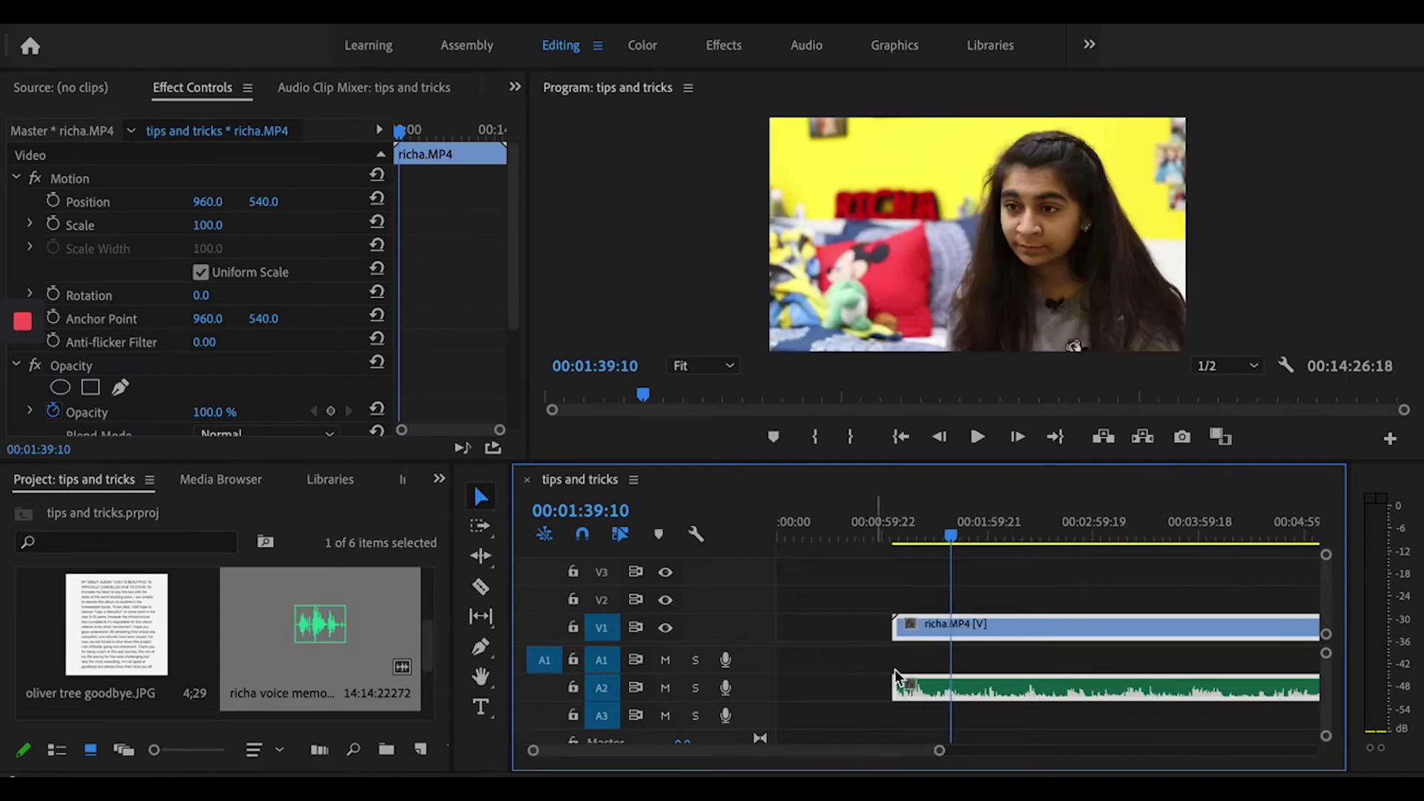
{"action": "left_click_drag", "start_coordinate": [970, 686], "coordinate": [949, 649]}
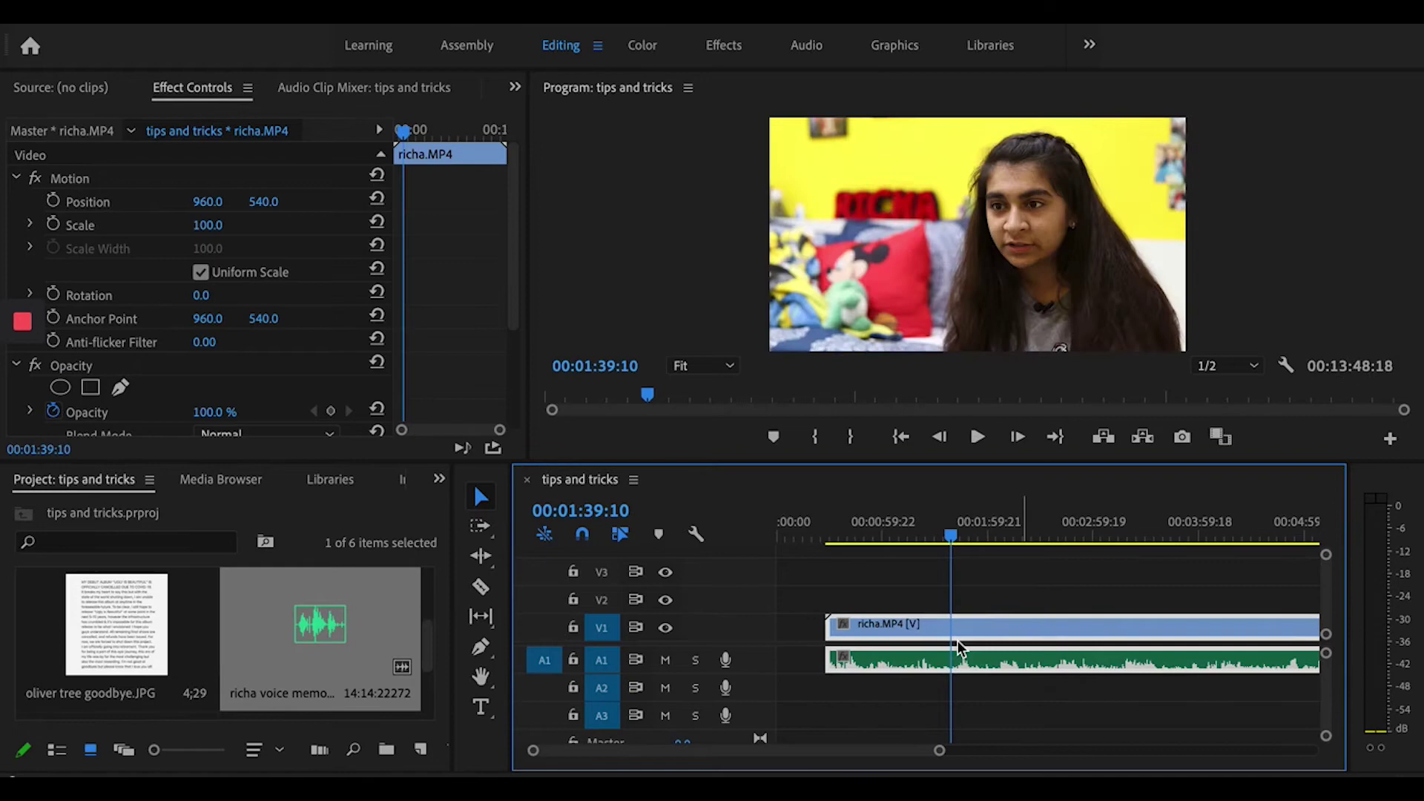
{"action": "left_click", "coordinate": [892, 593]}
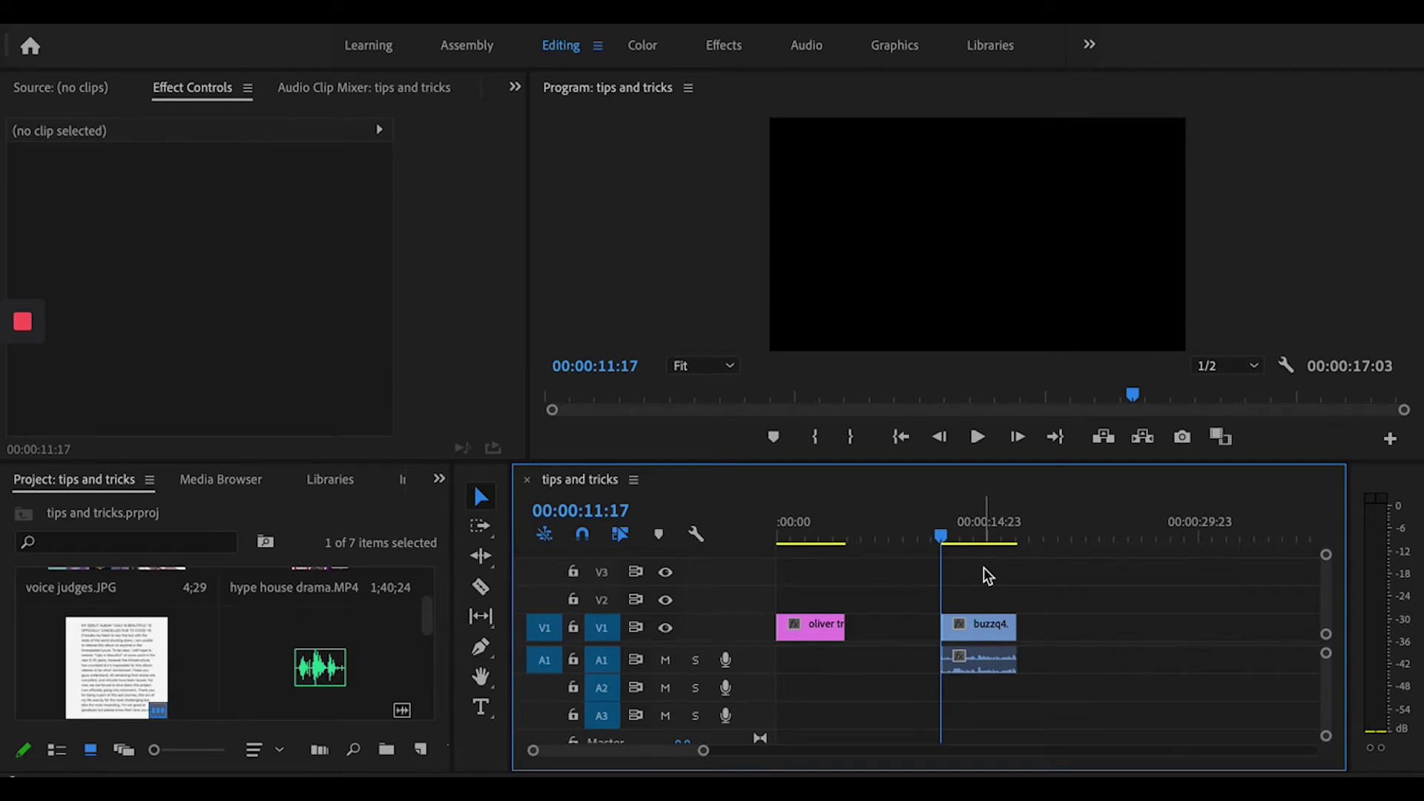
- Play and scrub through the buzzq4 example clip on V1 to examine its highlighted text effect
{"action": "key", "text": "space"}
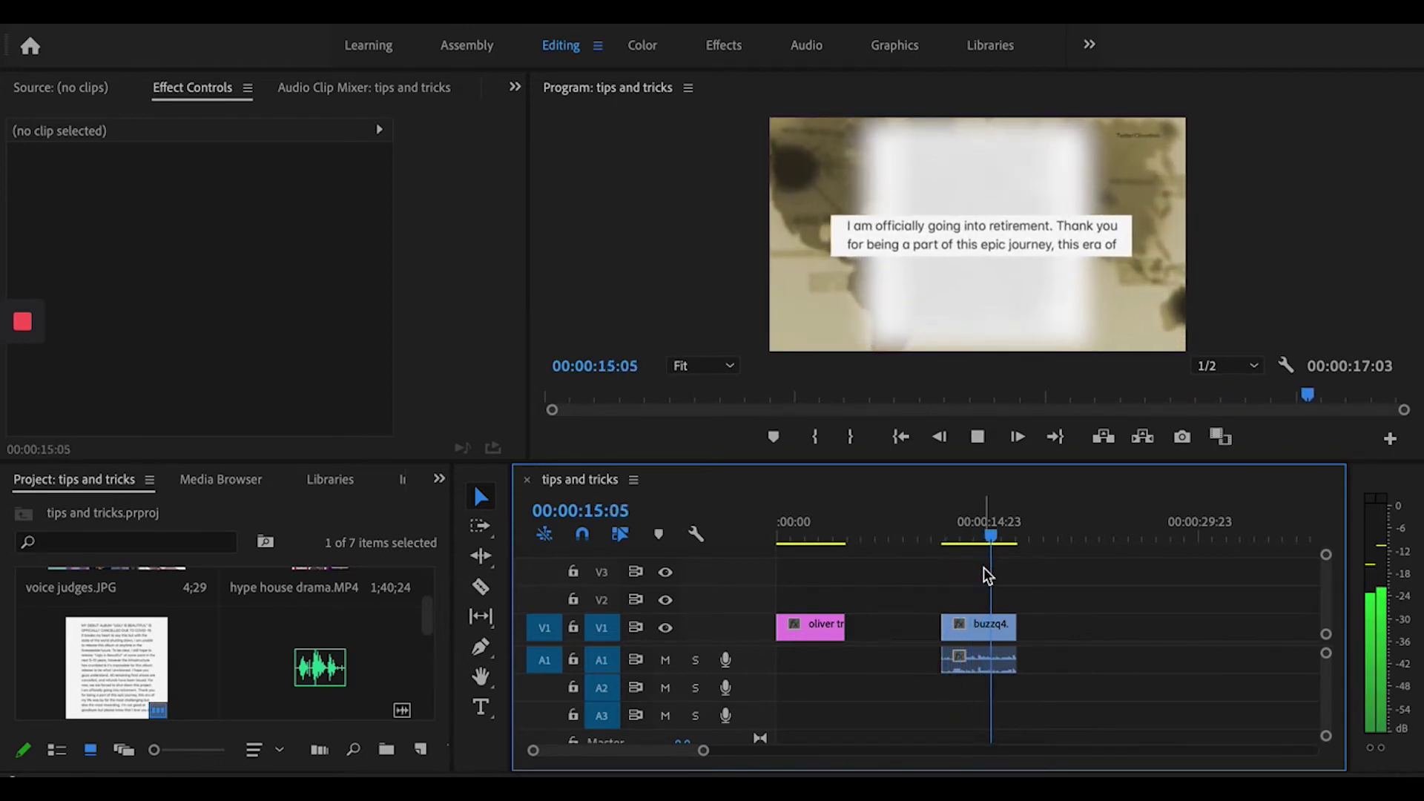
{"action": "key", "text": "space"}
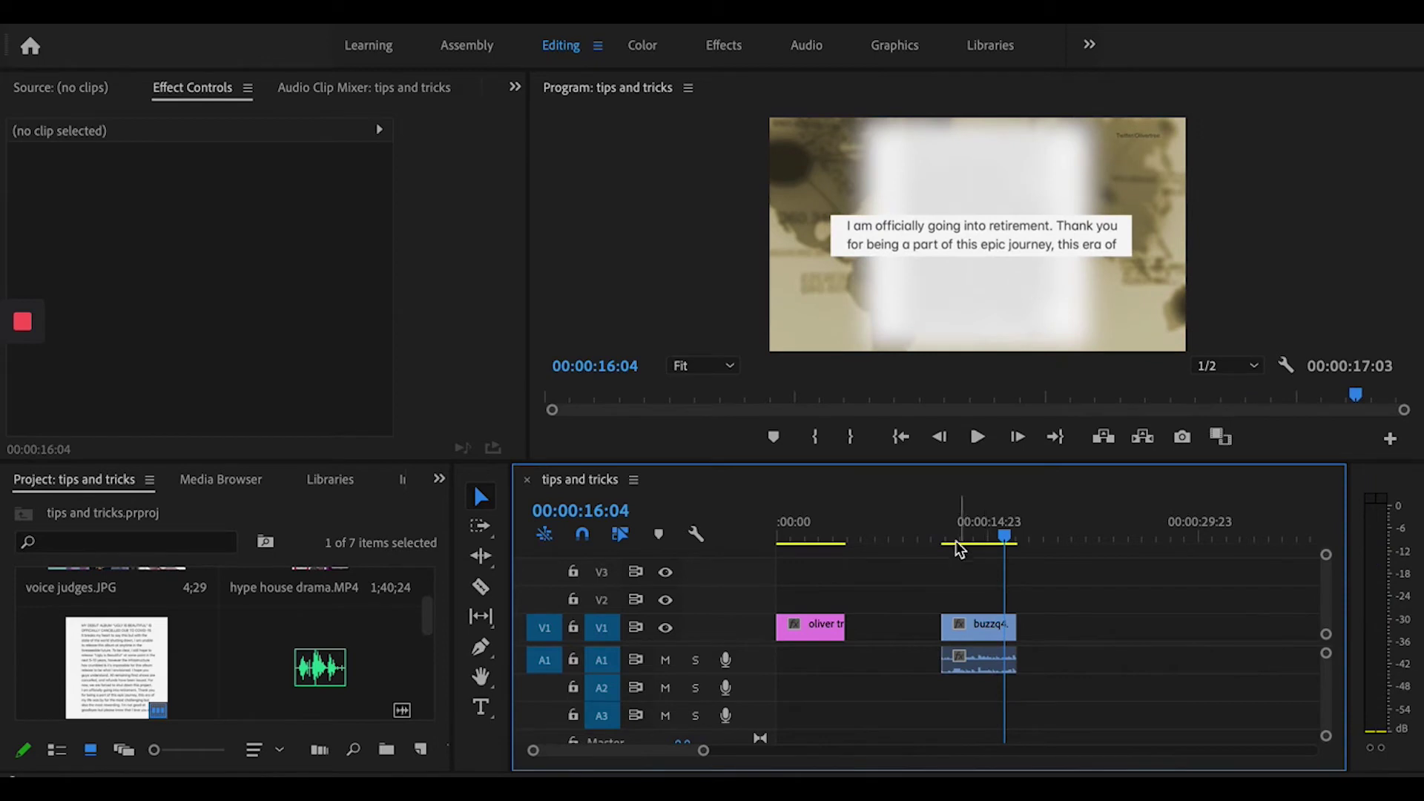
{"action": "left_click_drag", "start_coordinate": [951, 534], "coordinate": [990, 553]}
- Place a second copy of oliver tree goodbye.JPG on track V2 at the sequence start, directly above the V1 copy
{"action": "left_click_drag", "start_coordinate": [846, 538], "coordinate": [725, 557]}
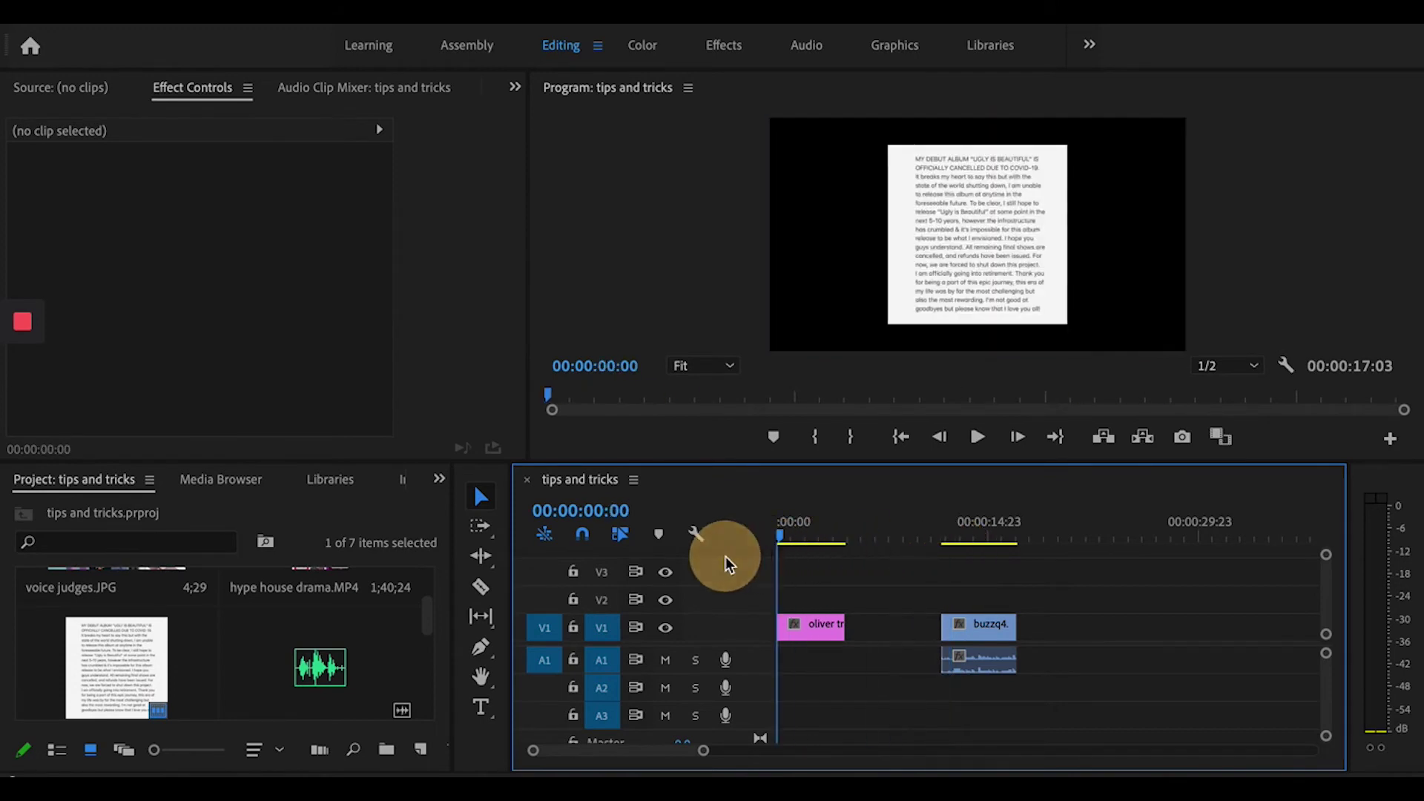
{"action": "key", "text": "equal"}
{"action": "key", "text": "equal"}
{"action": "key", "text": "equal"}
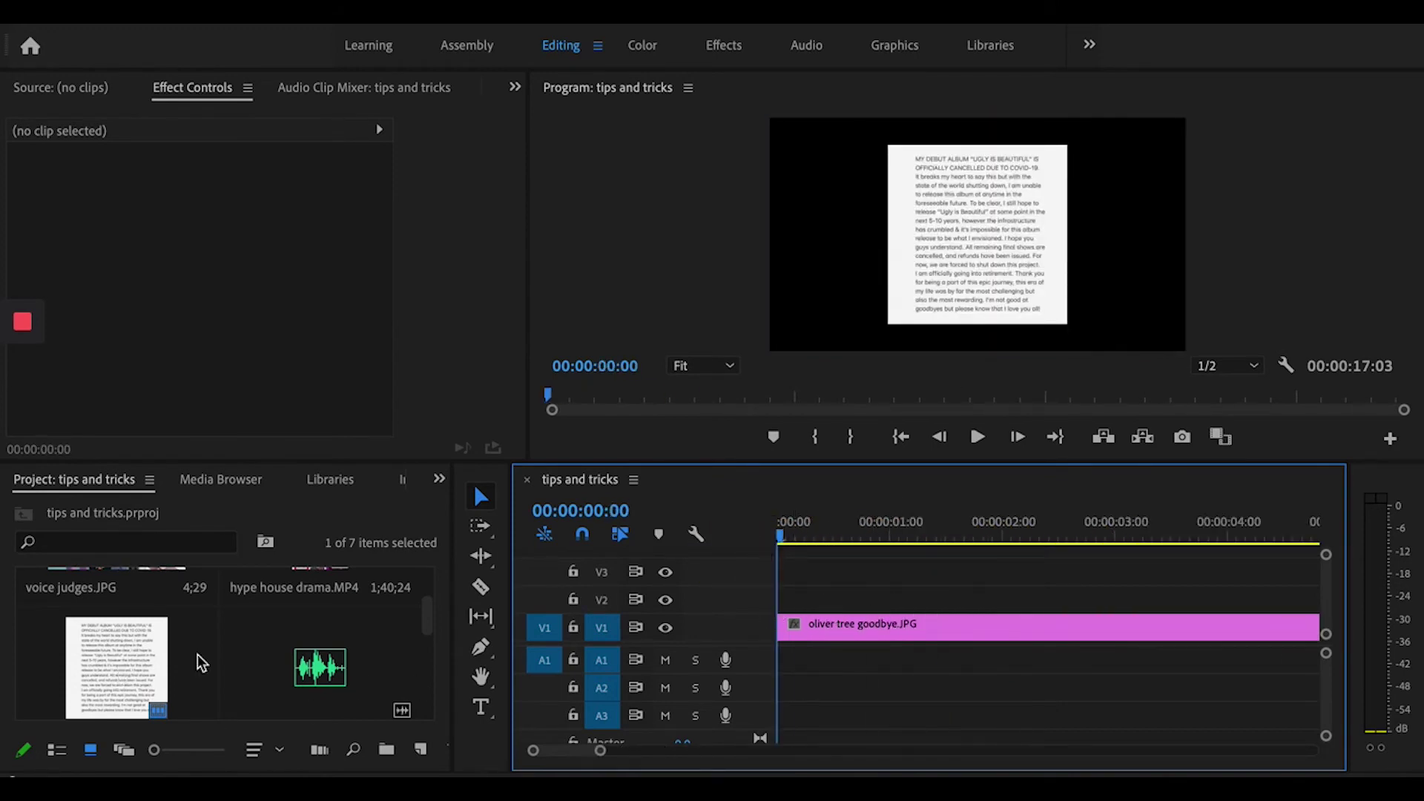
{"action": "left_click_drag", "start_coordinate": [431, 617], "coordinate": [432, 633]}
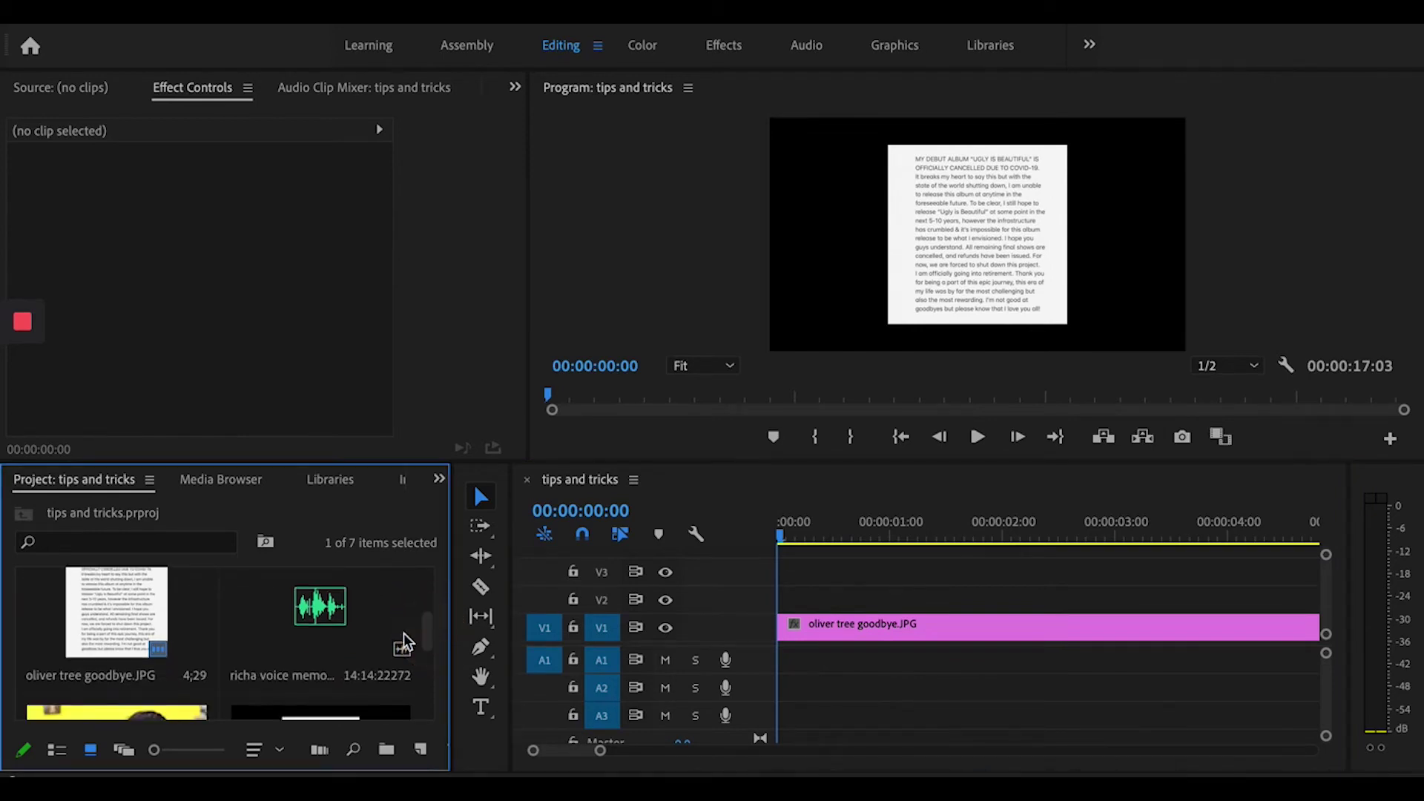
{"action": "left_click_drag", "start_coordinate": [107, 618], "coordinate": [757, 598]}
- Set the scale of the oliver tree goodbye.JPG clip on V1 to 120
{"action": "left_click", "coordinate": [833, 629]}
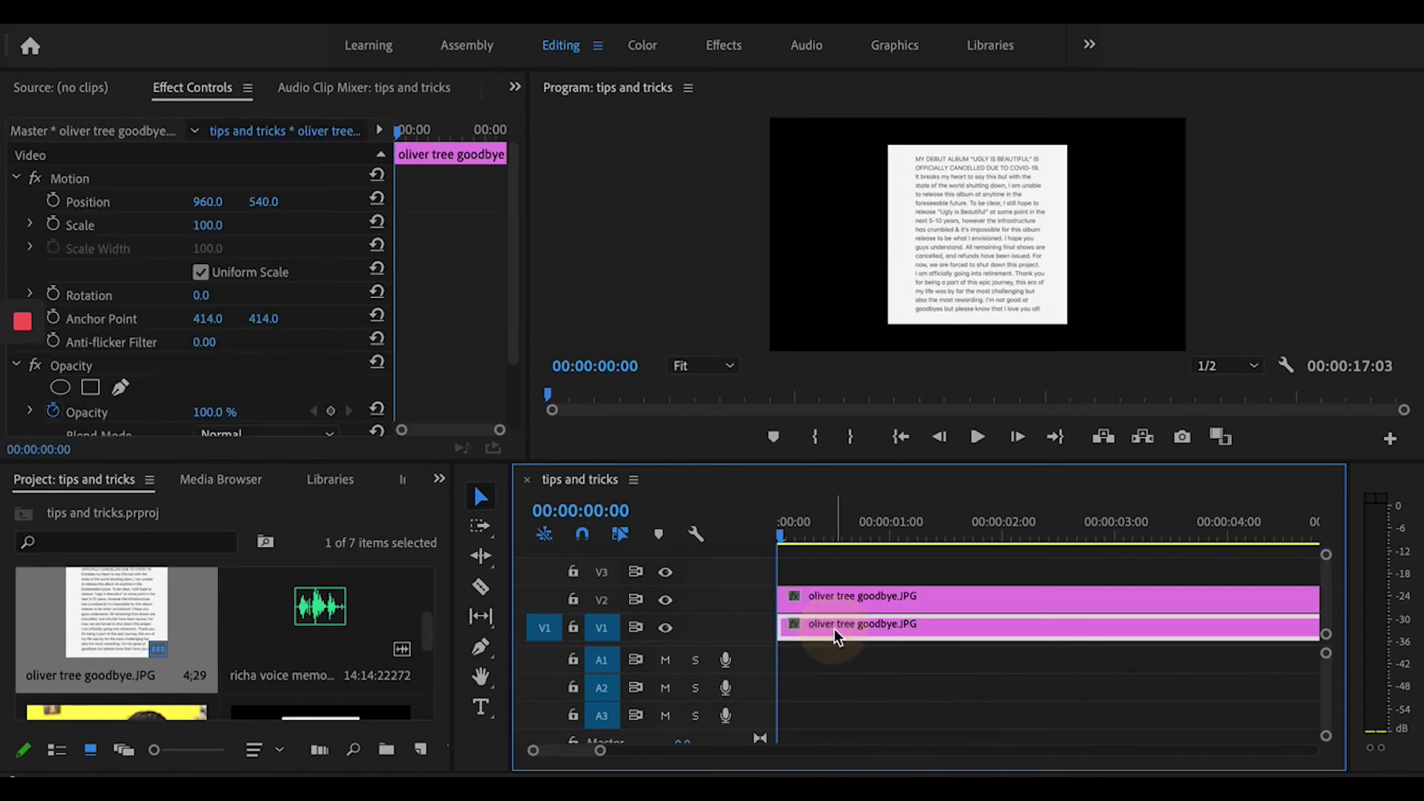
{"action": "left_click", "coordinate": [208, 225]}
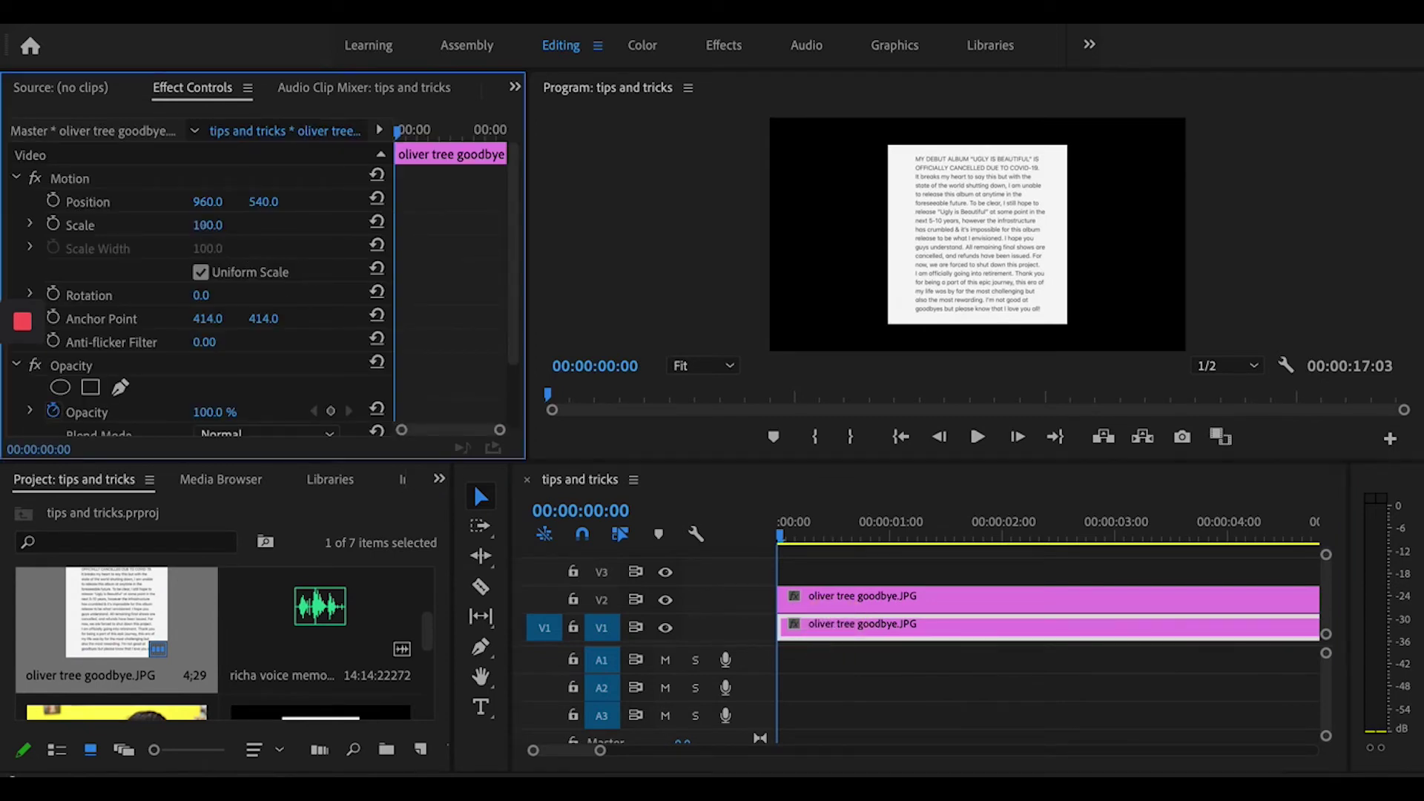
{"action": "type", "text": "120"}
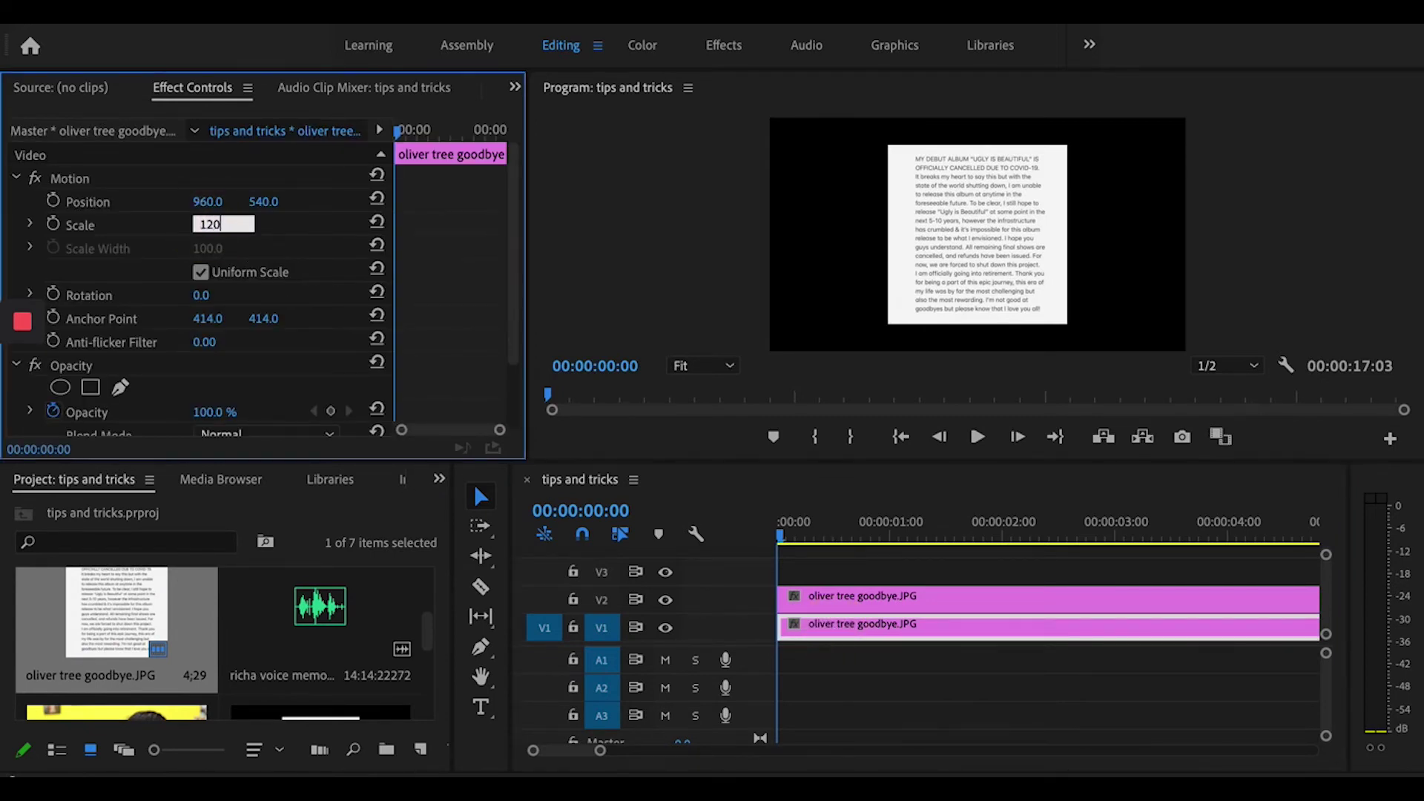
{"action": "key", "text": "Return"}
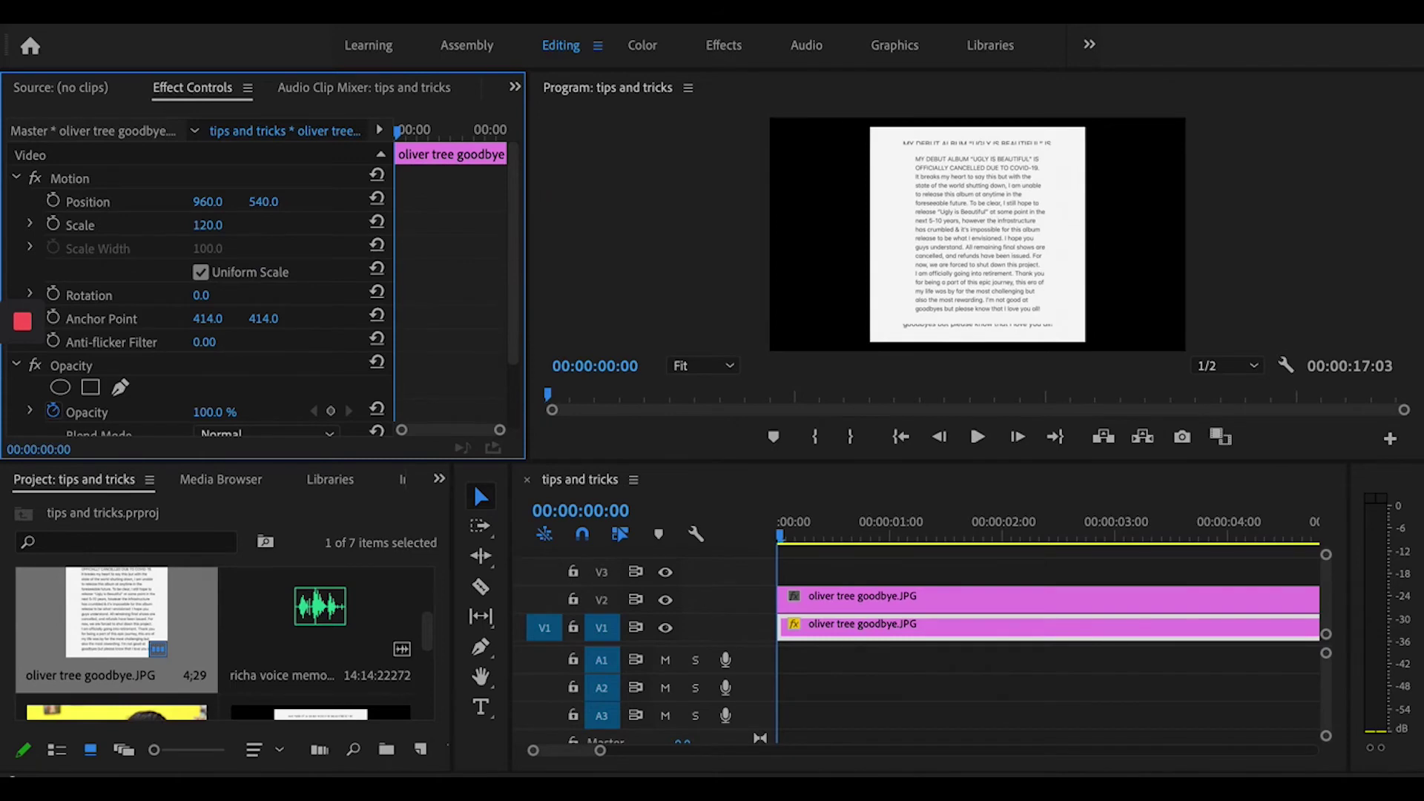
- Set the scale of the oliver tree goodbye.JPG copy on V2 to 120 as well
{"action": "left_click", "coordinate": [862, 584]}
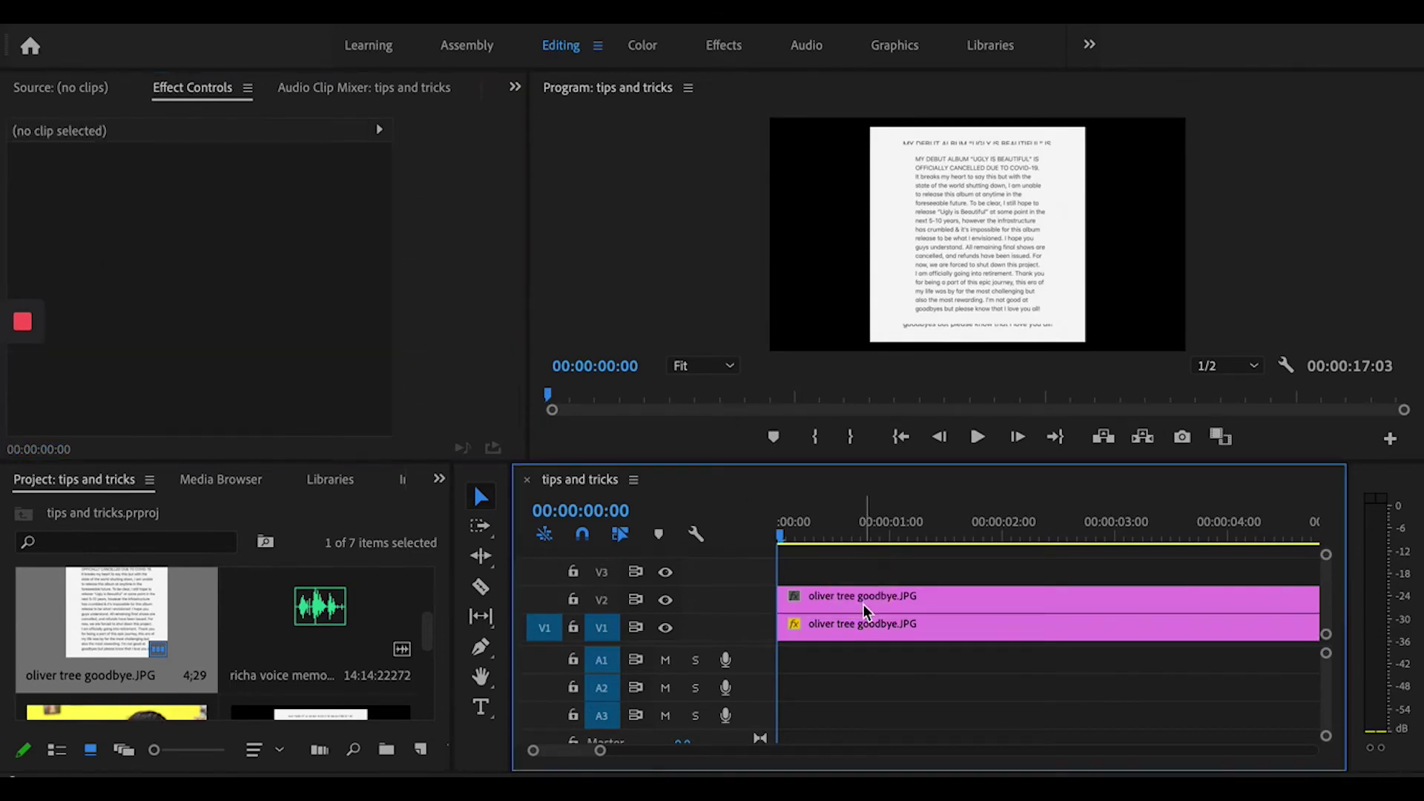
{"action": "left_click", "coordinate": [864, 606]}
{"action": "left_click", "coordinate": [215, 224]}
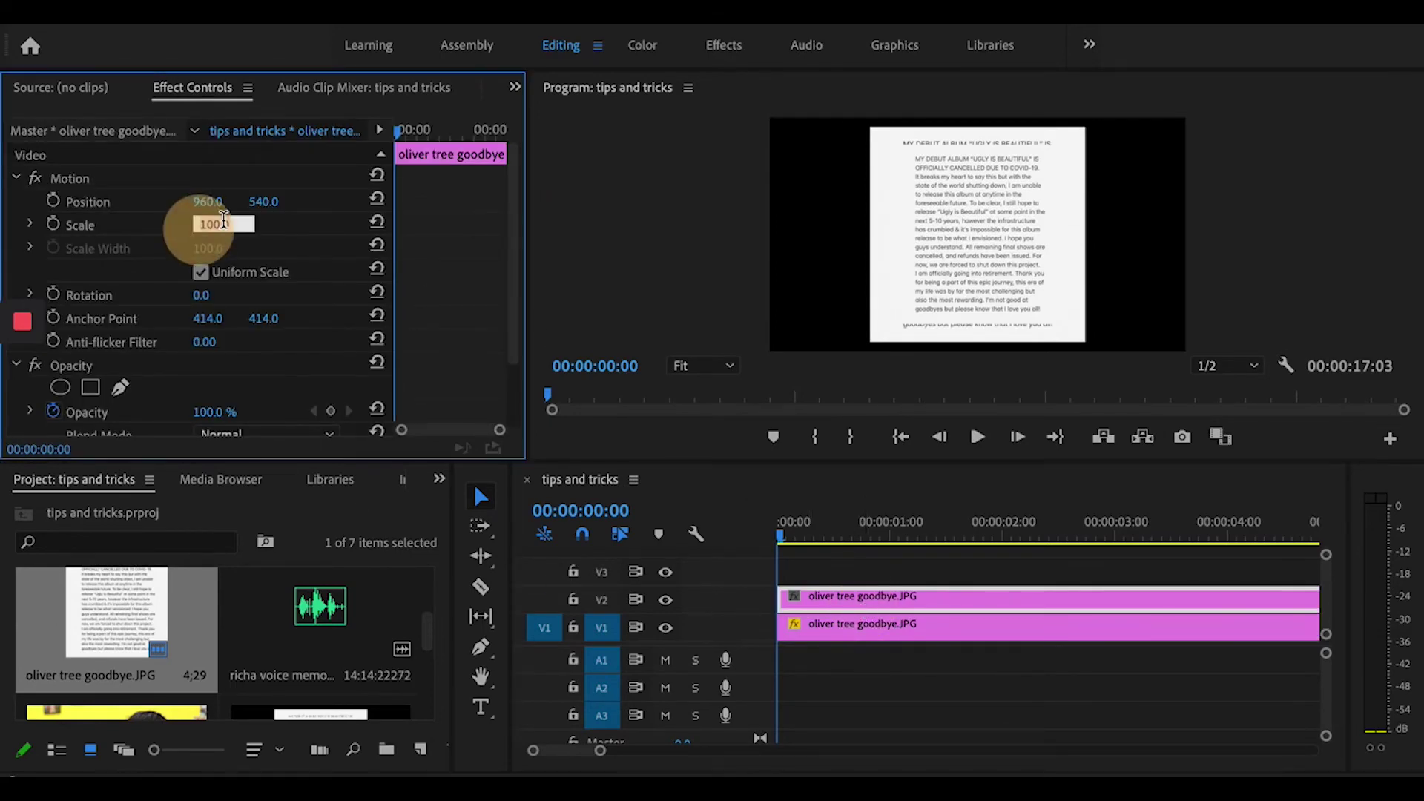
{"action": "type", "text": "120"}
{"action": "key", "text": "Return"}
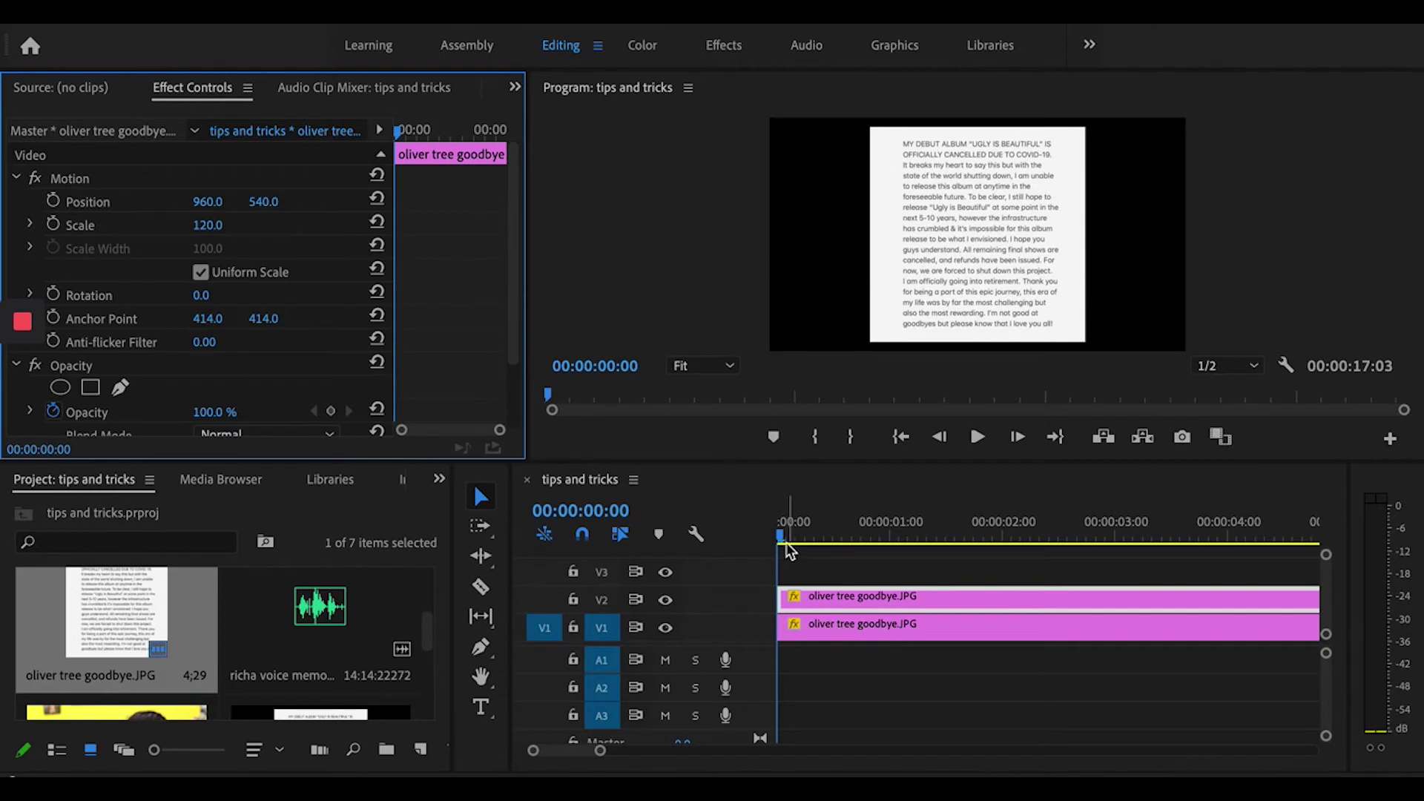
- Apply the Gaussian Blur video effect to the oliver tree goodbye.JPG clip on V1
{"action": "left_click", "coordinate": [439, 481]}
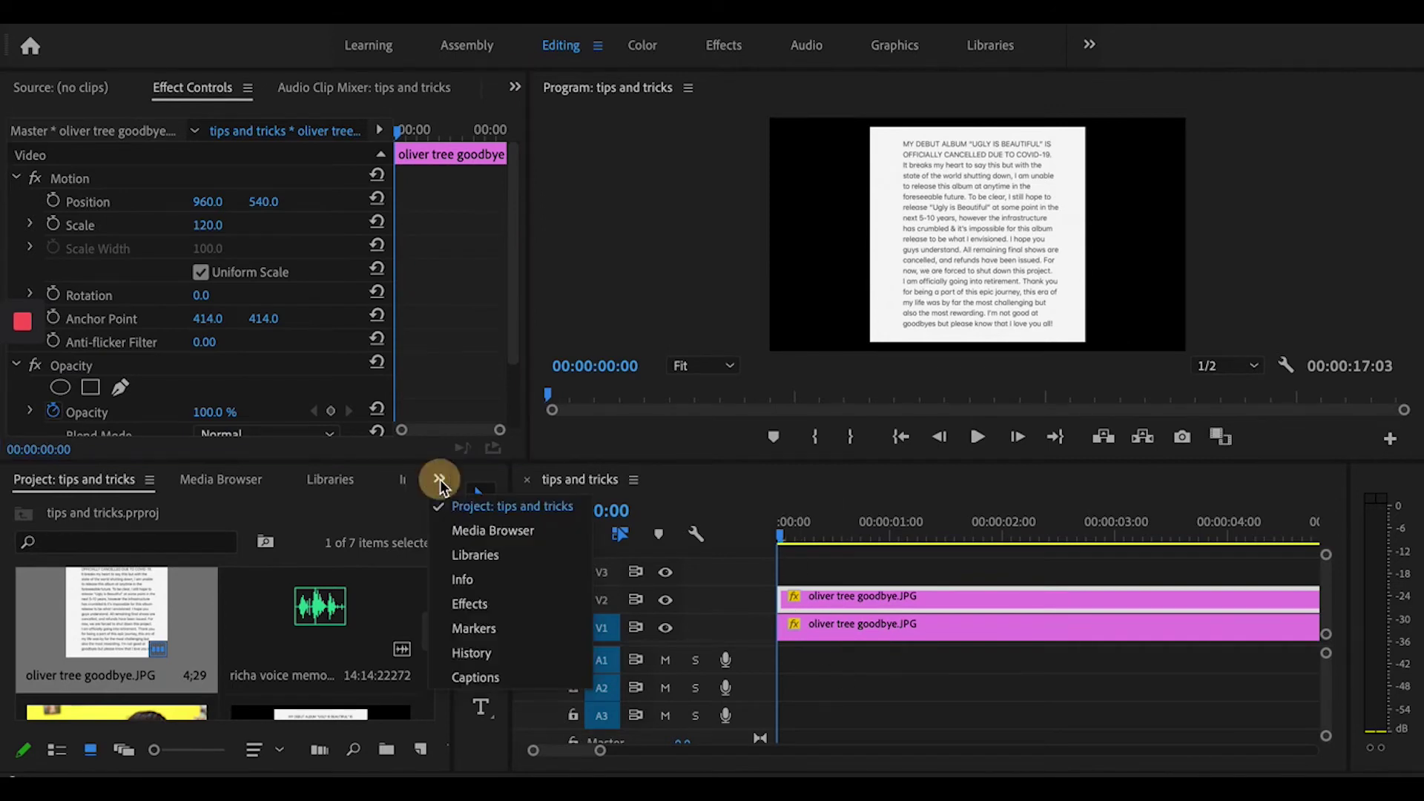
{"action": "left_click", "coordinate": [483, 601]}
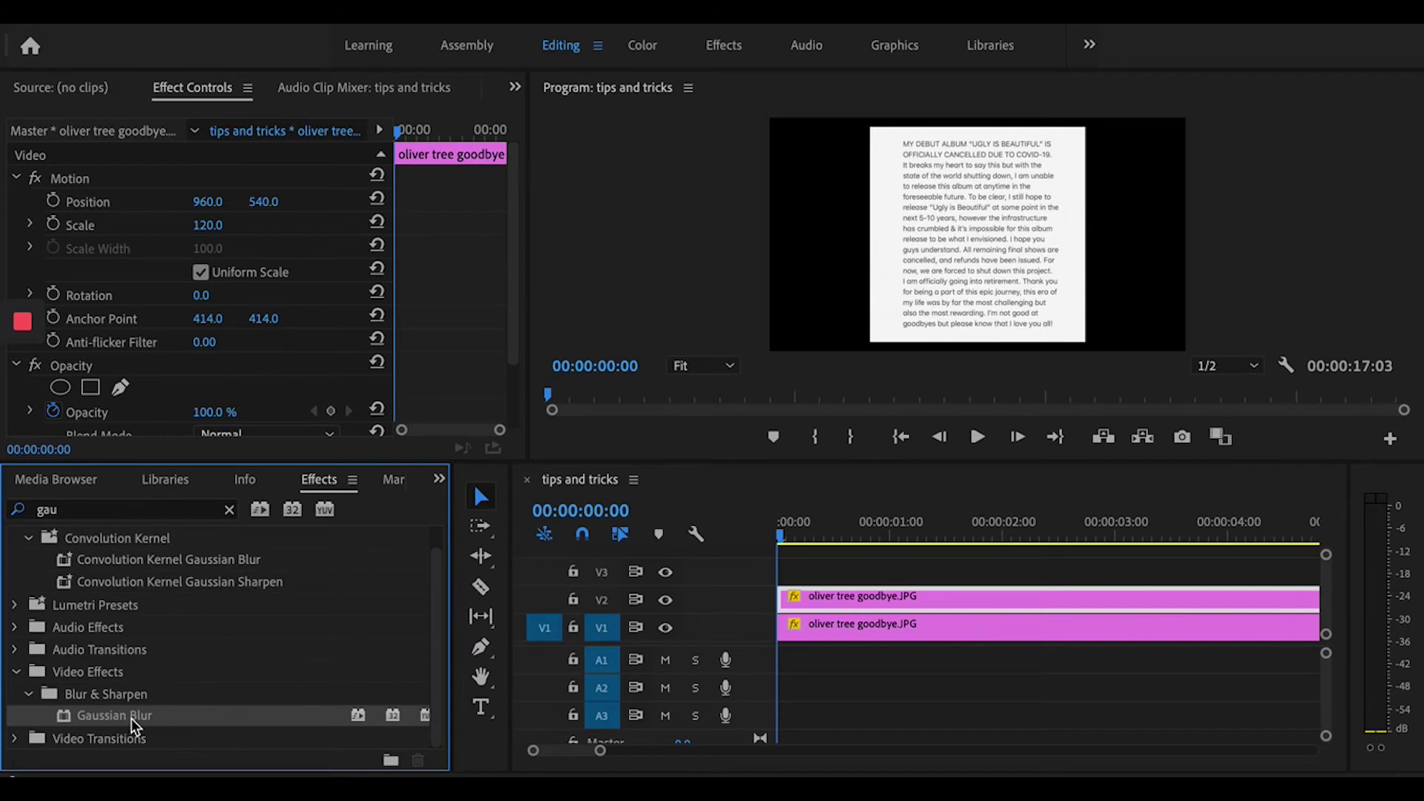
{"action": "left_click_drag", "start_coordinate": [132, 719], "coordinate": [835, 633]}
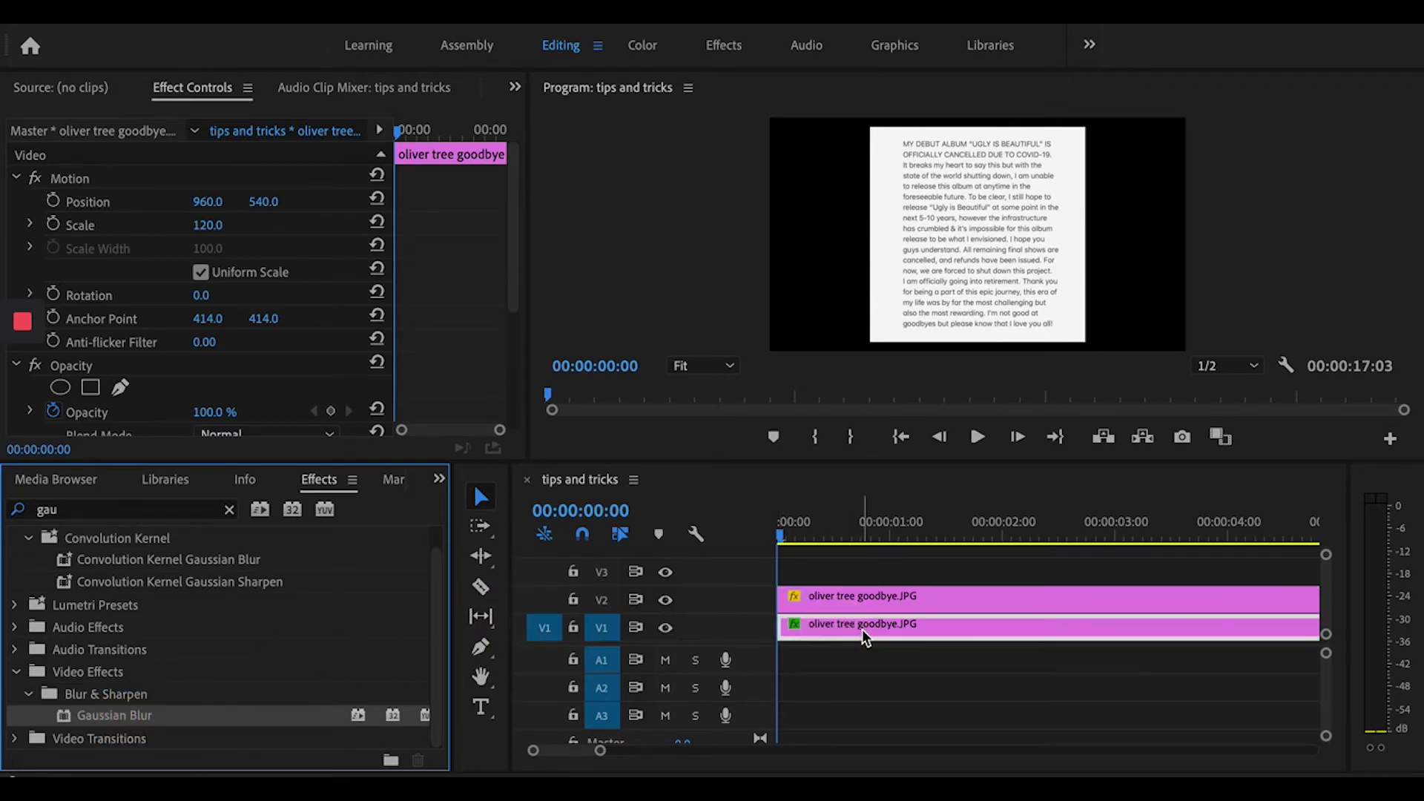
{"action": "left_click", "coordinate": [862, 629]}
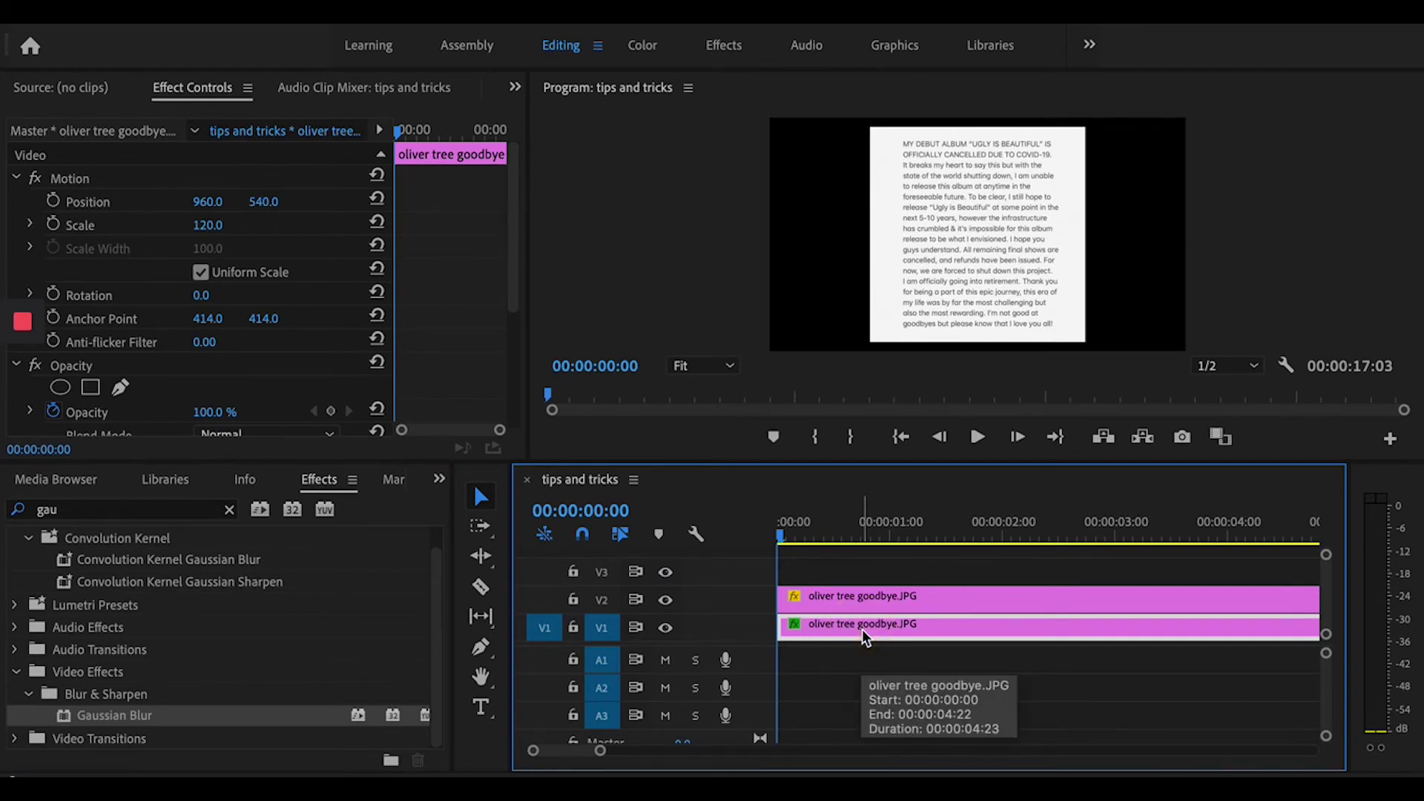
{"action": "key", "text": "space"}
- Find the Crop video effect and apply it to the oliver tree goodbye.JPG clip on V2
{"action": "left_click", "coordinate": [855, 597]}
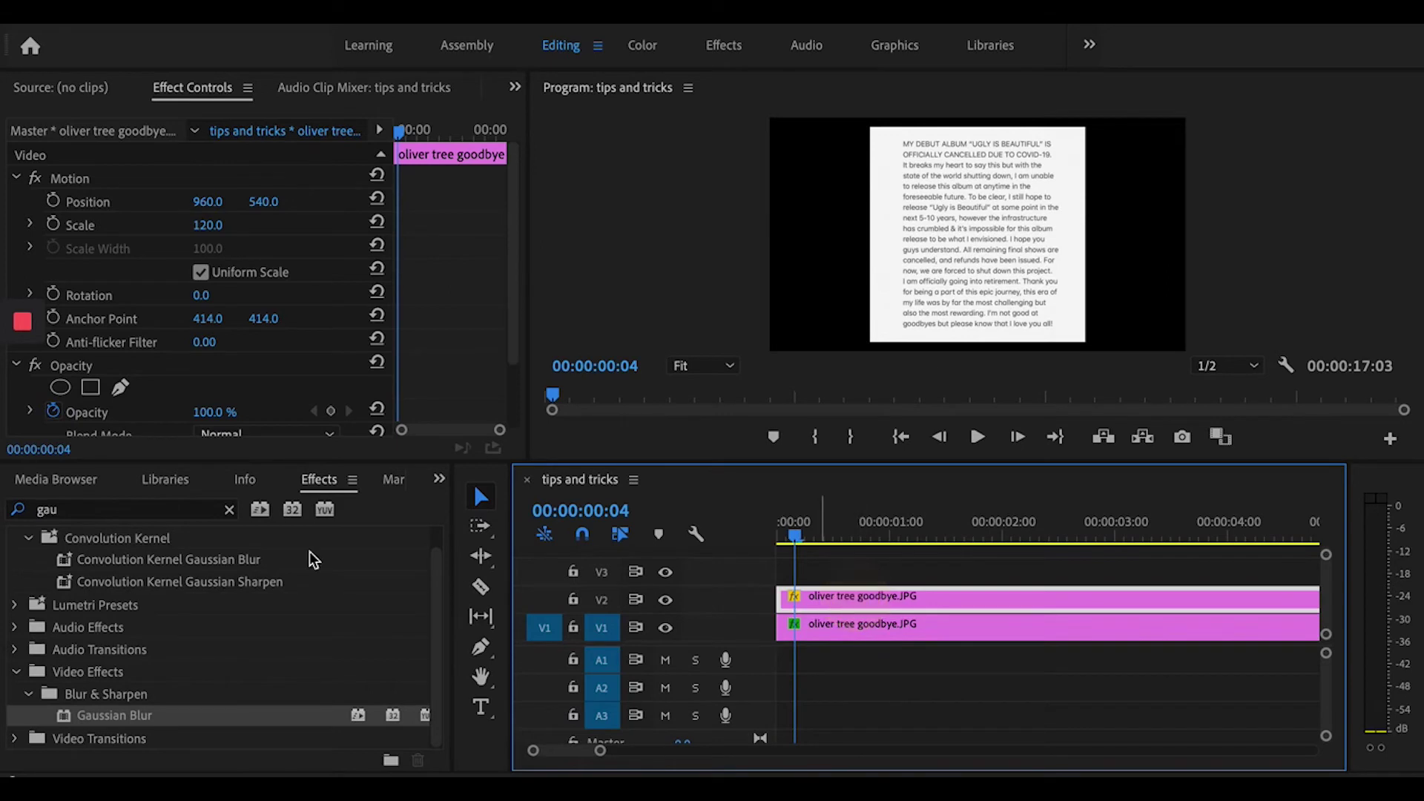
{"action": "left_click", "coordinate": [229, 510]}
{"action": "left_click", "coordinate": [194, 505]}
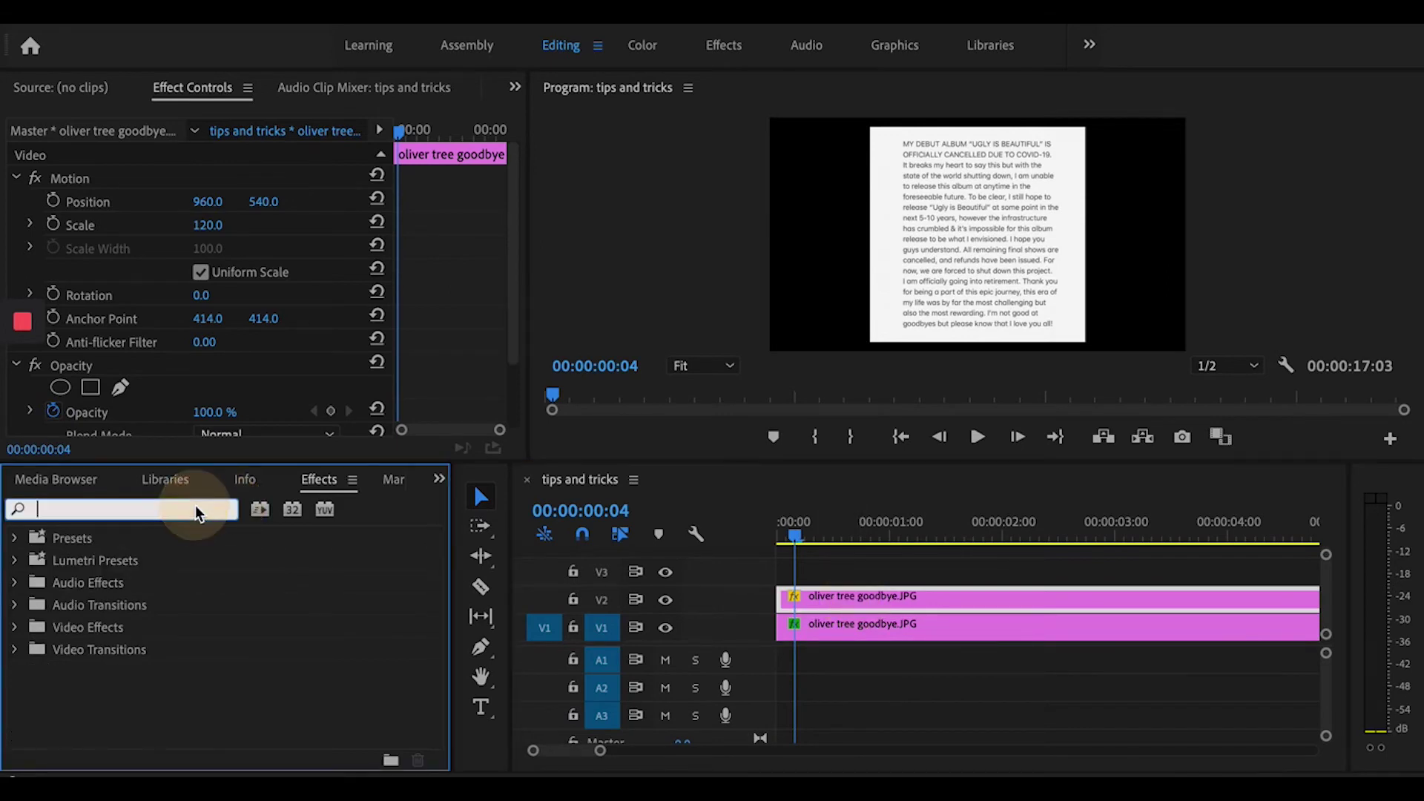
{"action": "type", "text": "crop"}
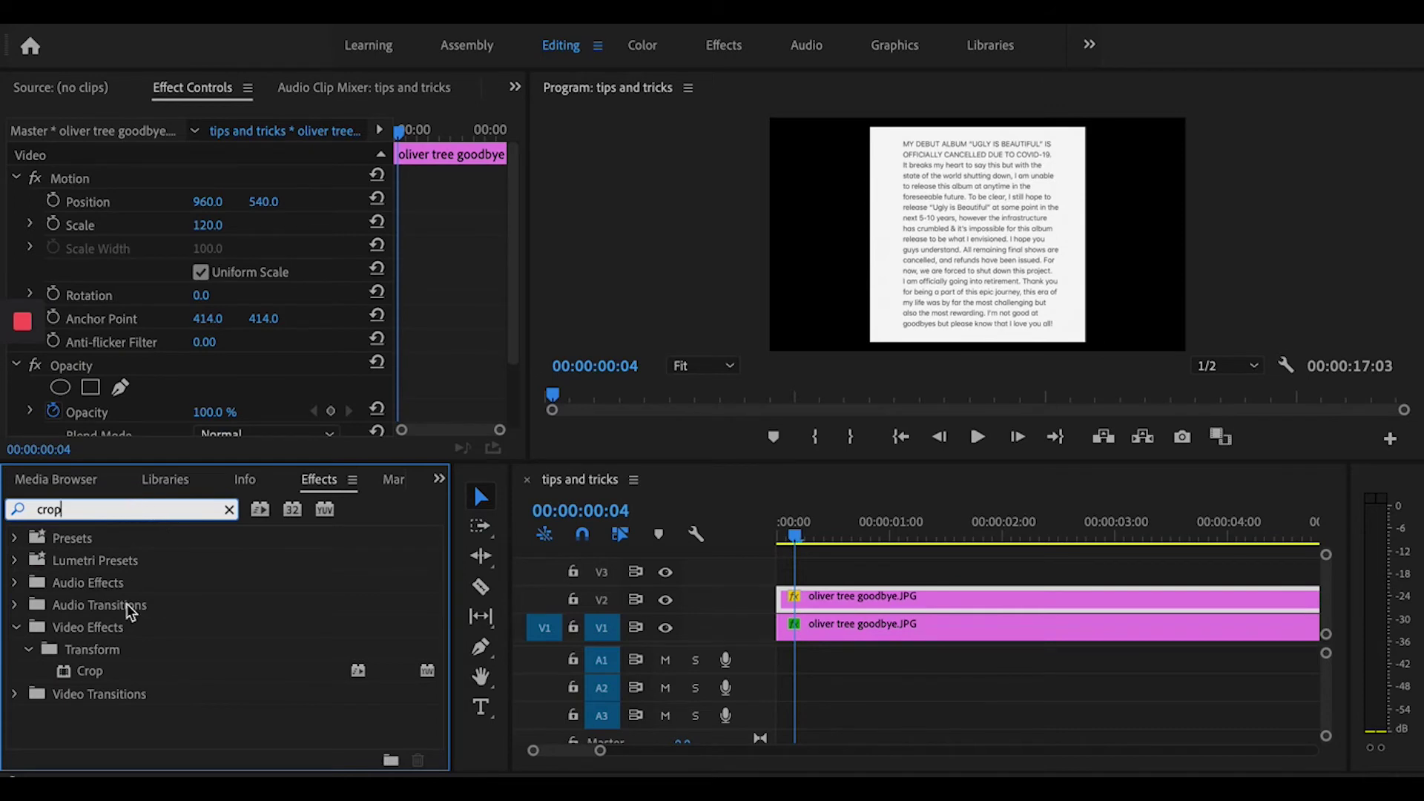
{"action": "left_click", "coordinate": [119, 676]}
{"action": "left_click_drag", "start_coordinate": [118, 676], "coordinate": [810, 598]}
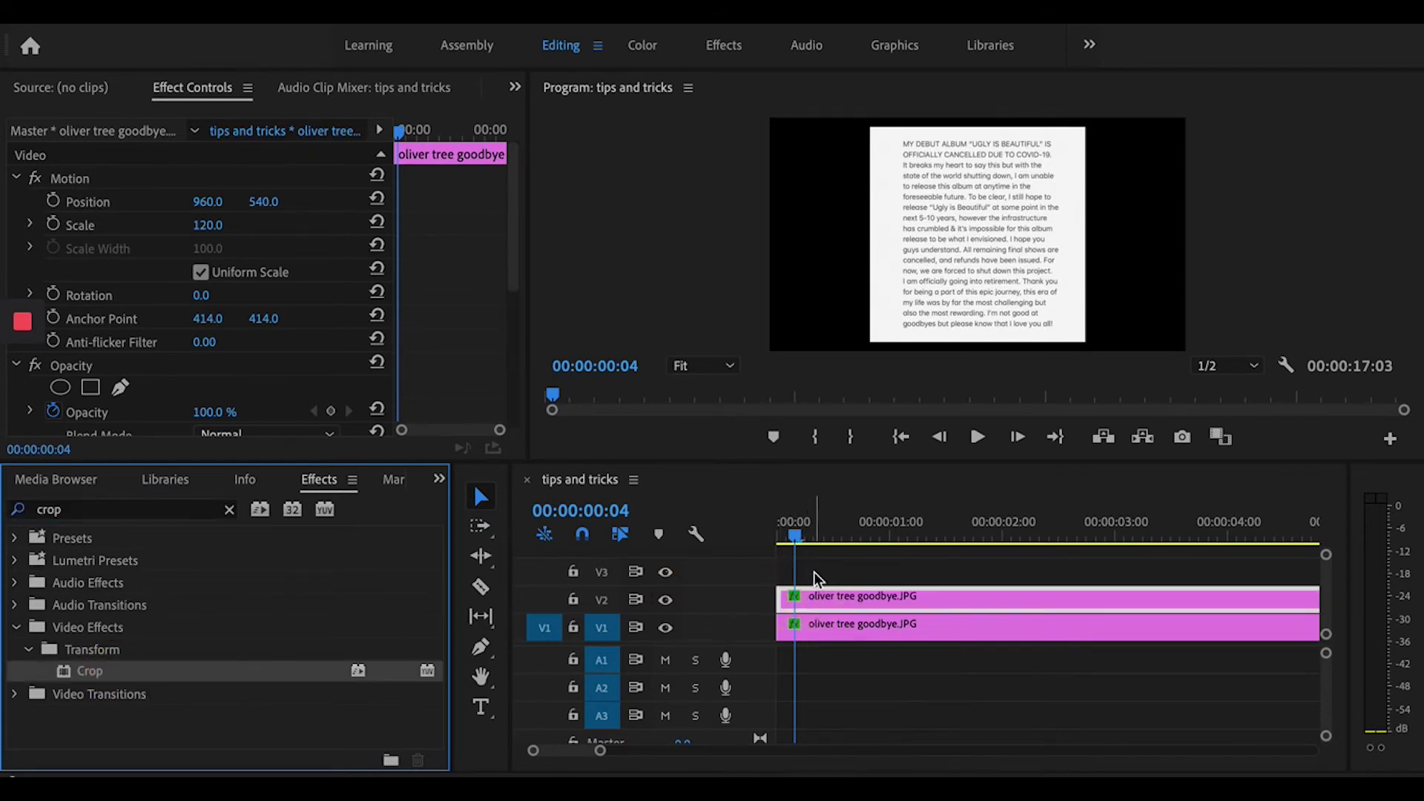
- With track V1 hidden temporarily, crop the V2 clip around the retirement text: left 11%, top 69%, right 10%, bottom 15%
{"action": "scroll", "coordinate": [216, 387], "scroll_direction": "down", "scroll_amount": 5}
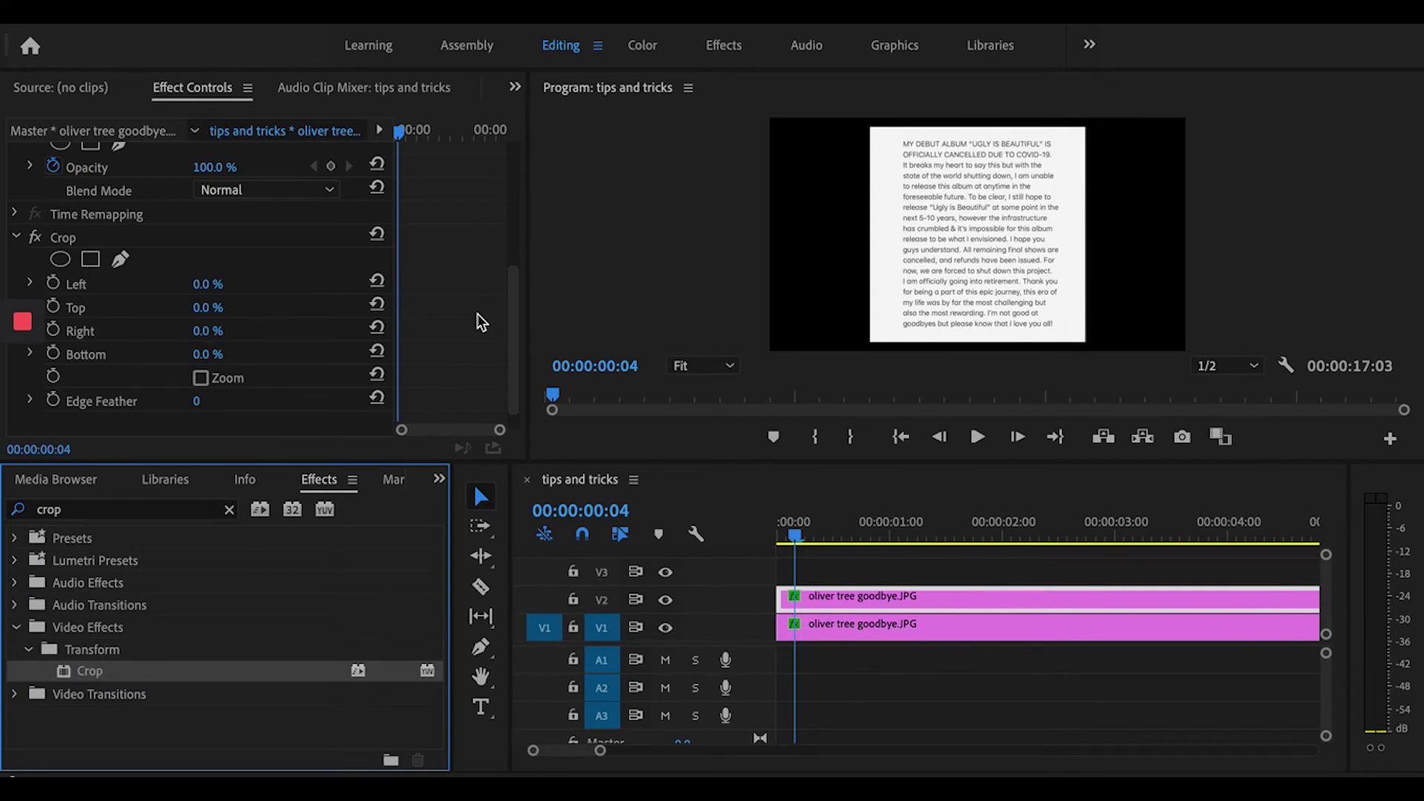
{"action": "left_click", "coordinate": [889, 602]}
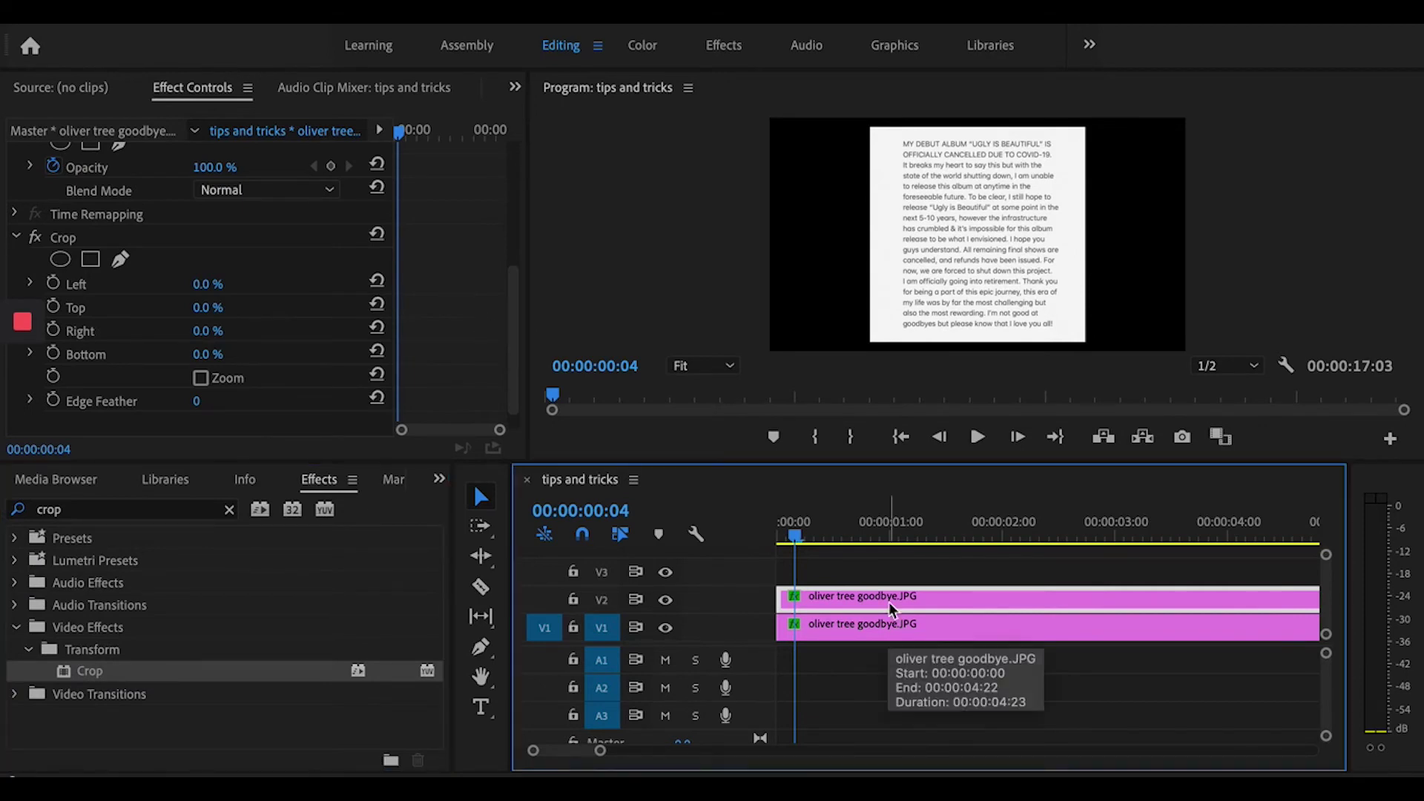
{"action": "left_click", "coordinate": [666, 628]}
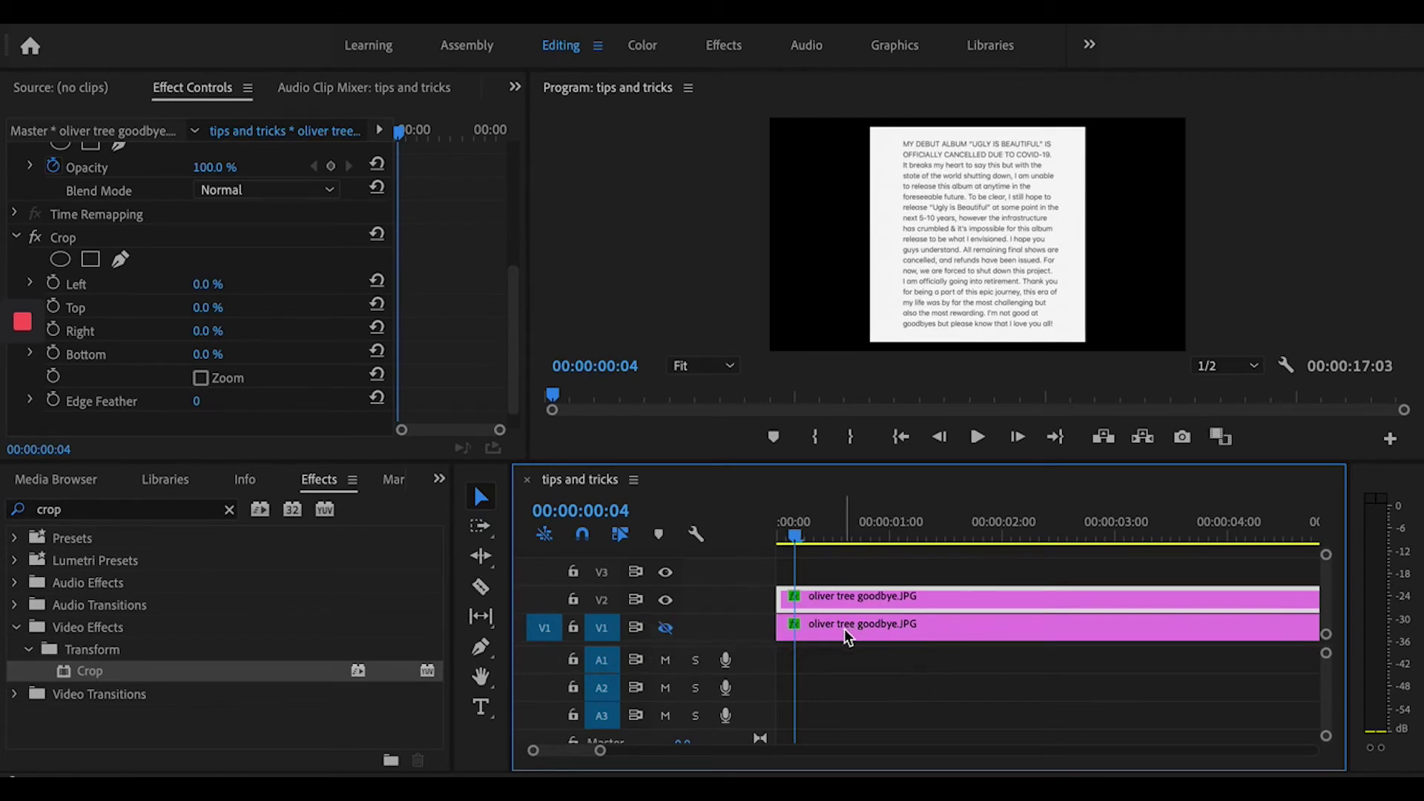
{"action": "mouse_move", "coordinate": [197, 307]}
{"action": "left_mouse_down"}
{"action": "mouse_move", "coordinate": [281, 308]}
{"action": "mouse_move", "coordinate": [225, 308]}
{"action": "left_mouse_up"}
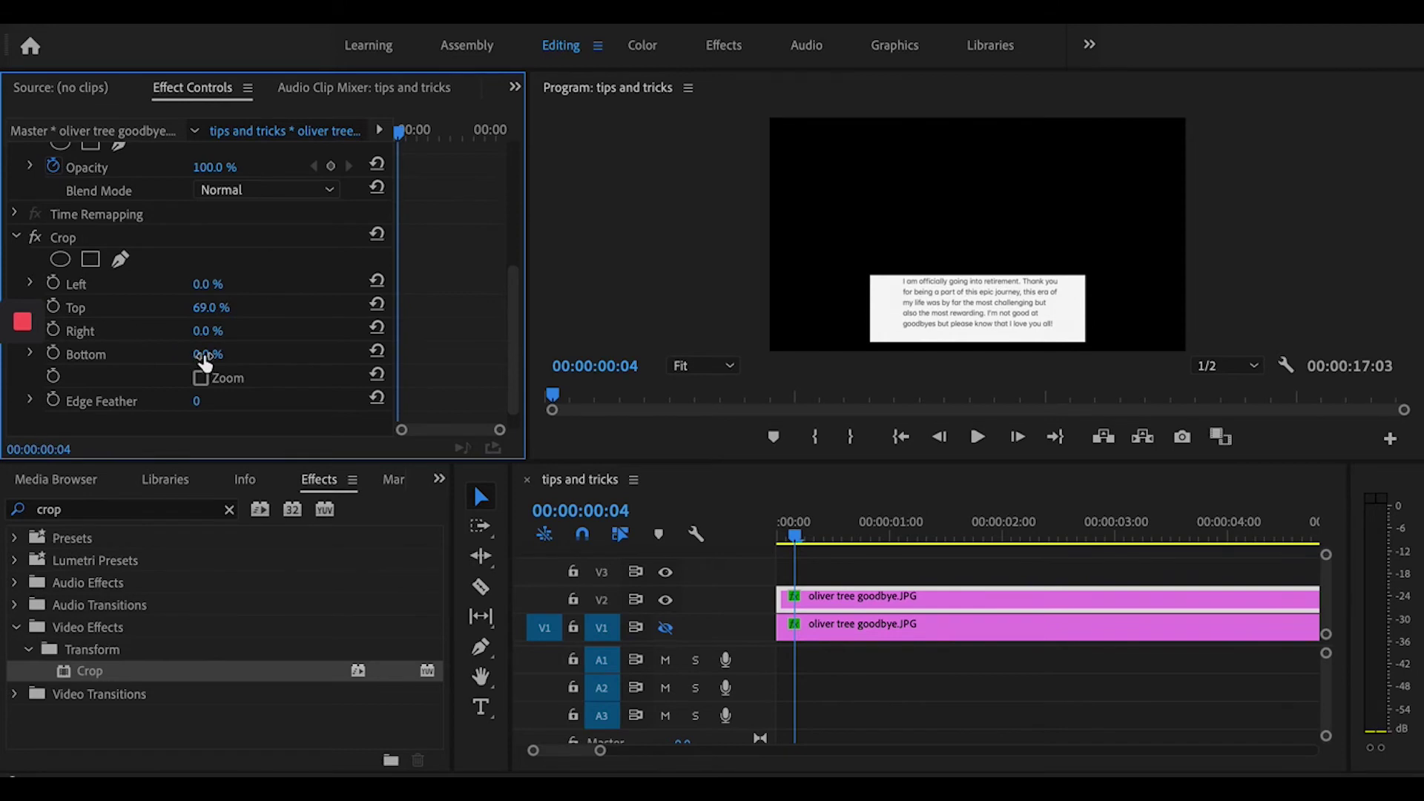
{"action": "left_click_drag", "start_coordinate": [206, 363], "coordinate": [222, 356]}
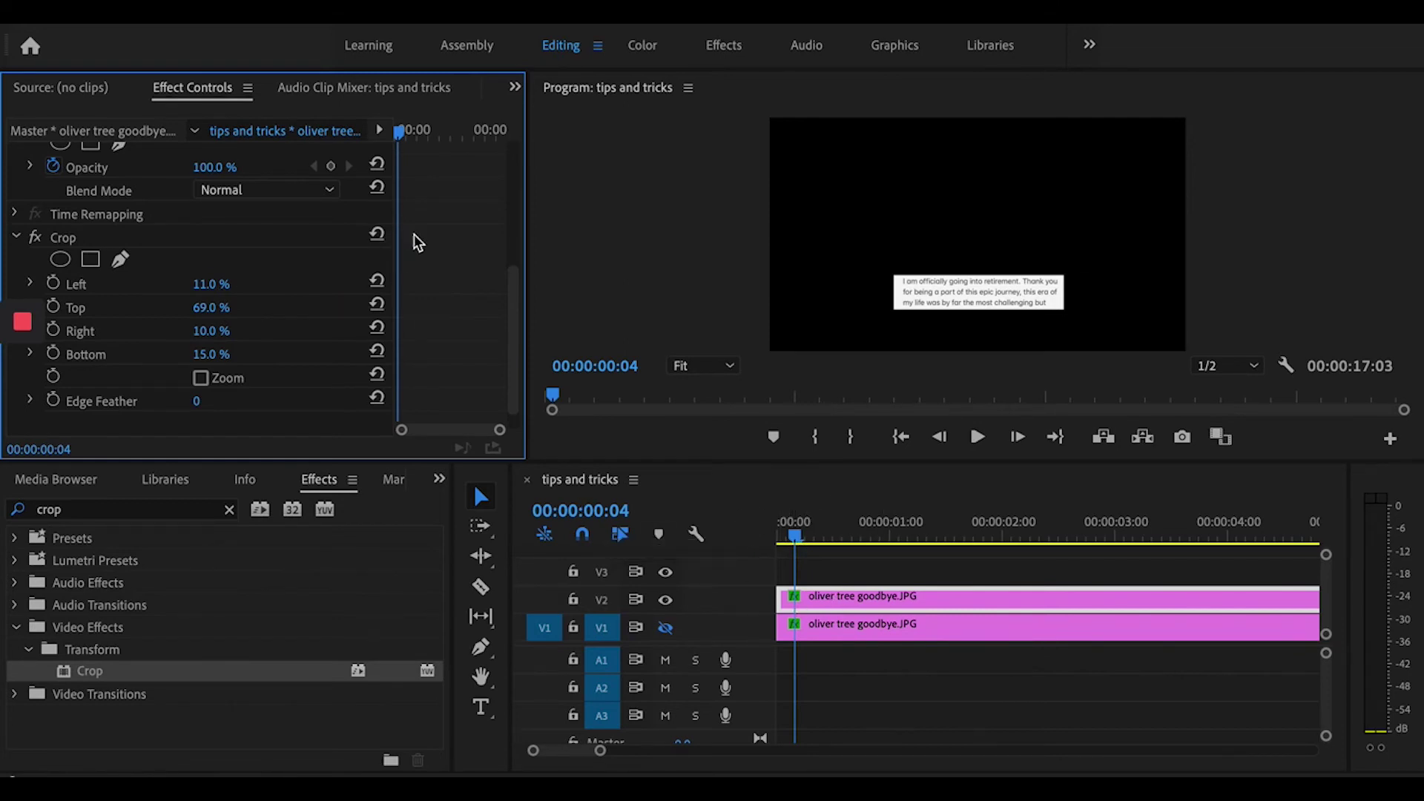
{"action": "scroll", "coordinate": [417, 238], "scroll_direction": "up", "scroll_amount": 5}
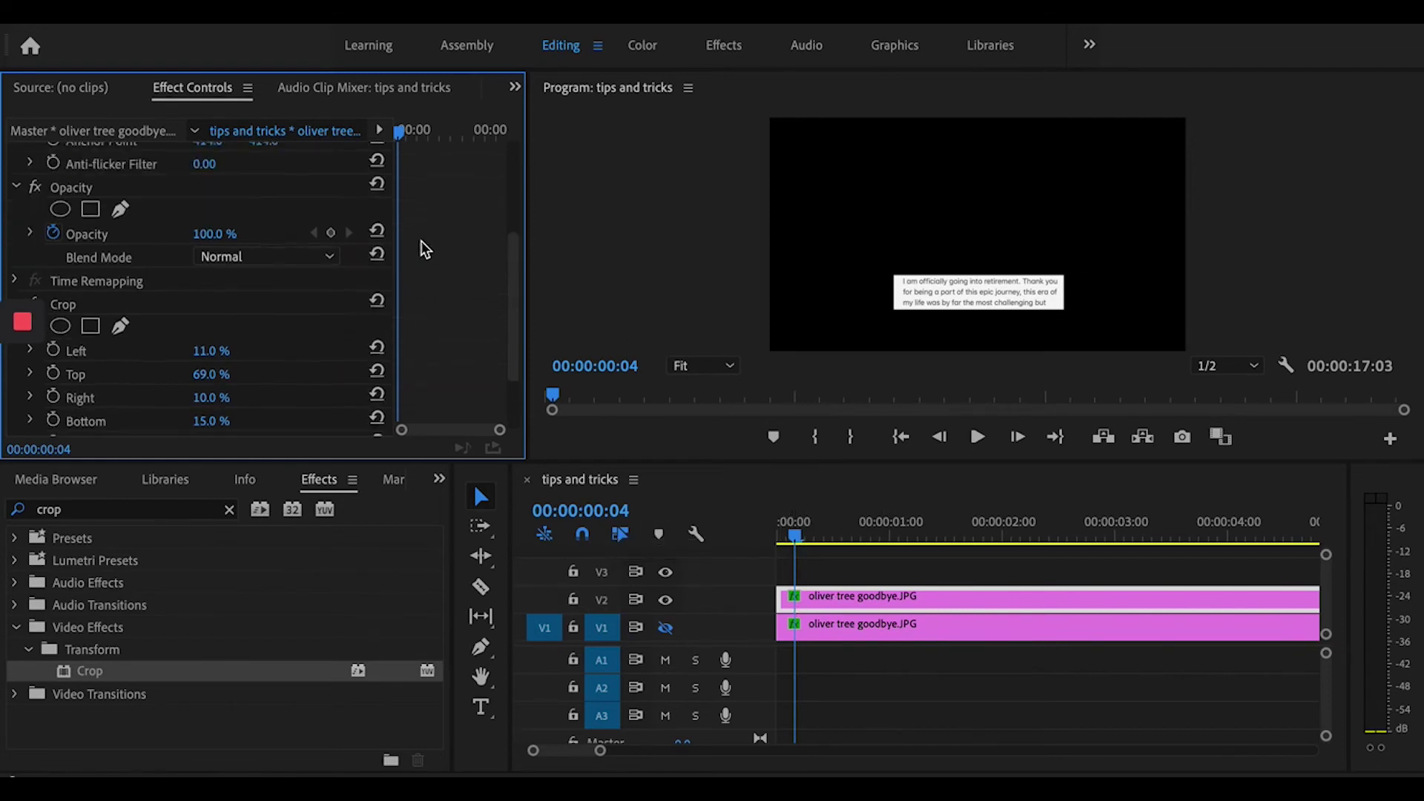
{"action": "left_click", "coordinate": [665, 628]}
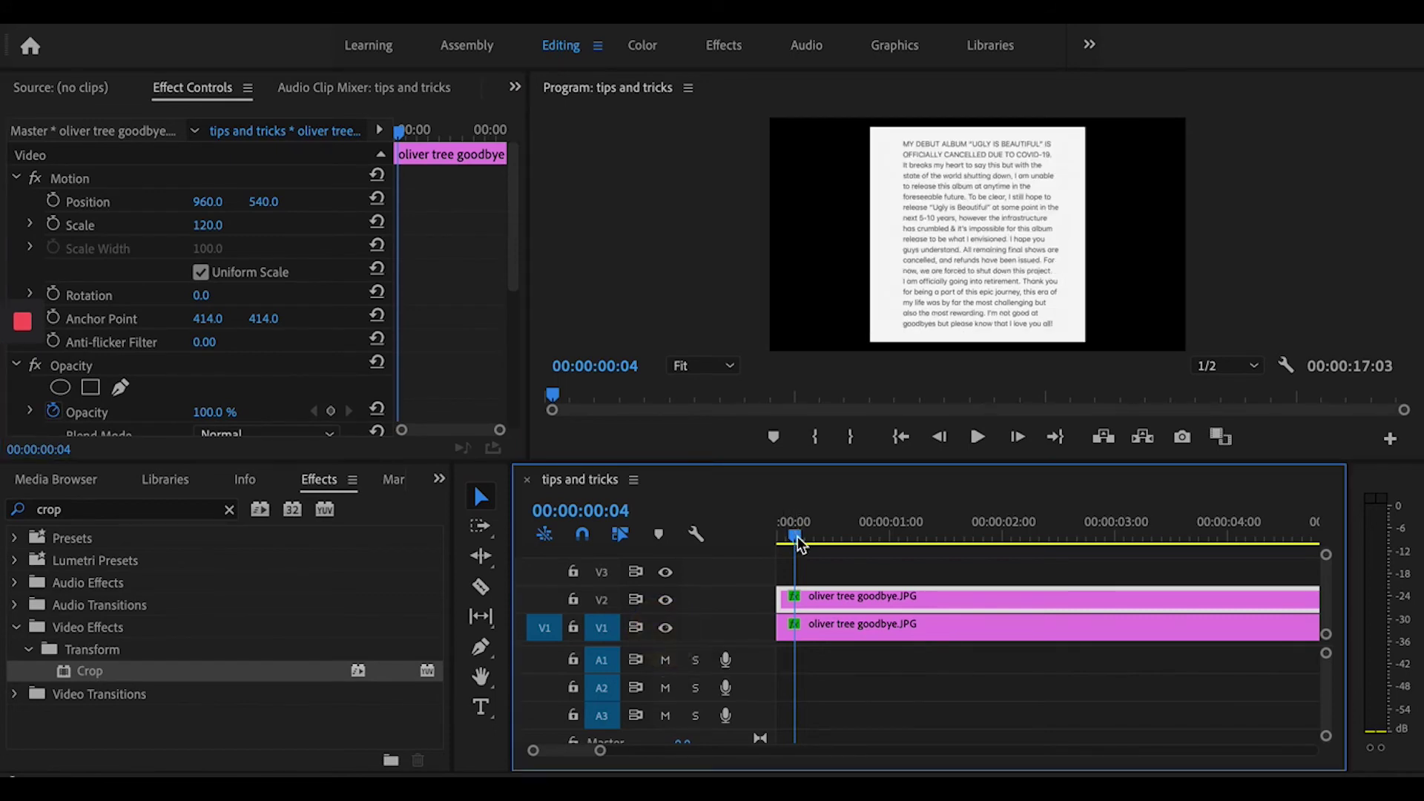
- Add a Gaussian Blur Blurriness keyframe of 0.0 to the V1 clip at 00:00:01:15
{"action": "left_click_drag", "start_coordinate": [797, 535], "coordinate": [757, 533]}
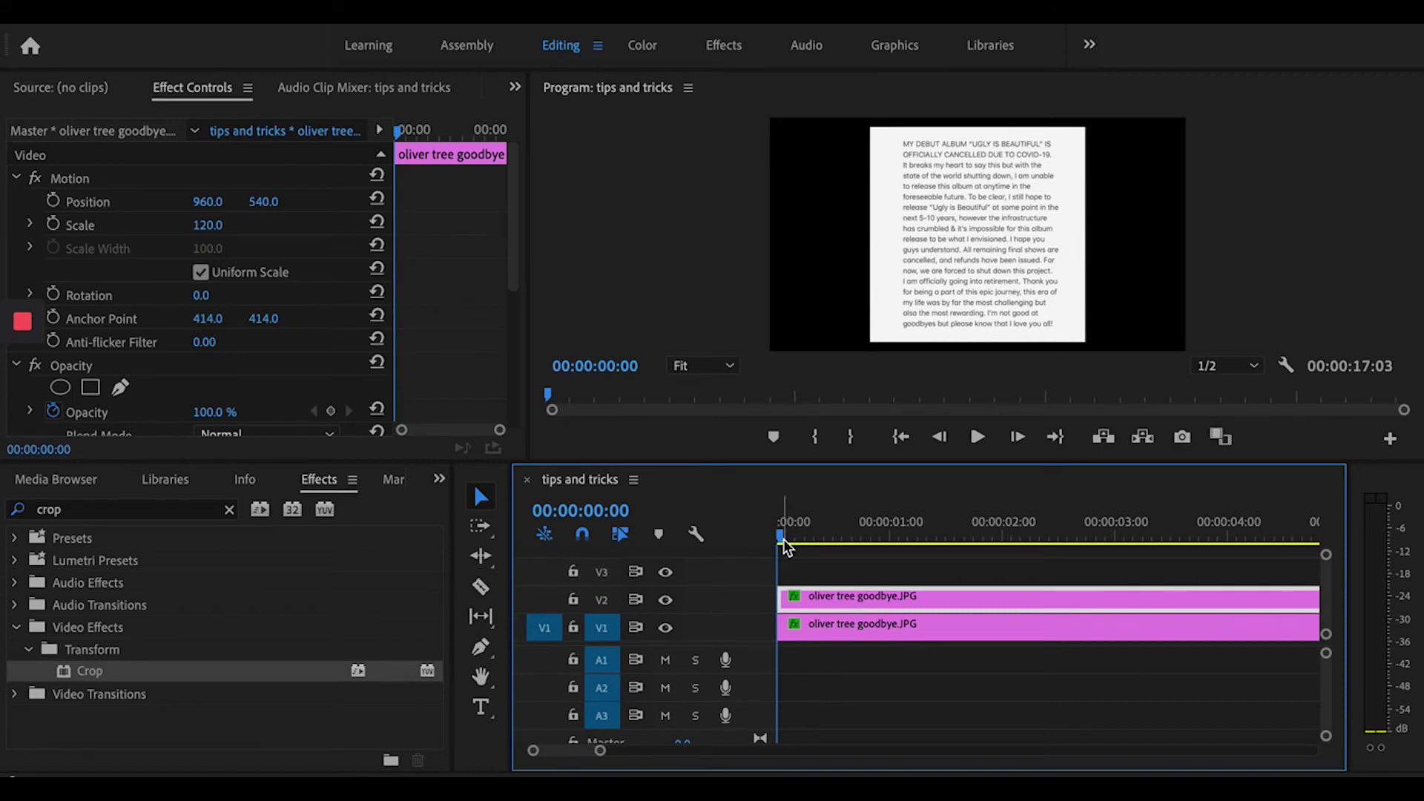
{"action": "key", "text": "space"}
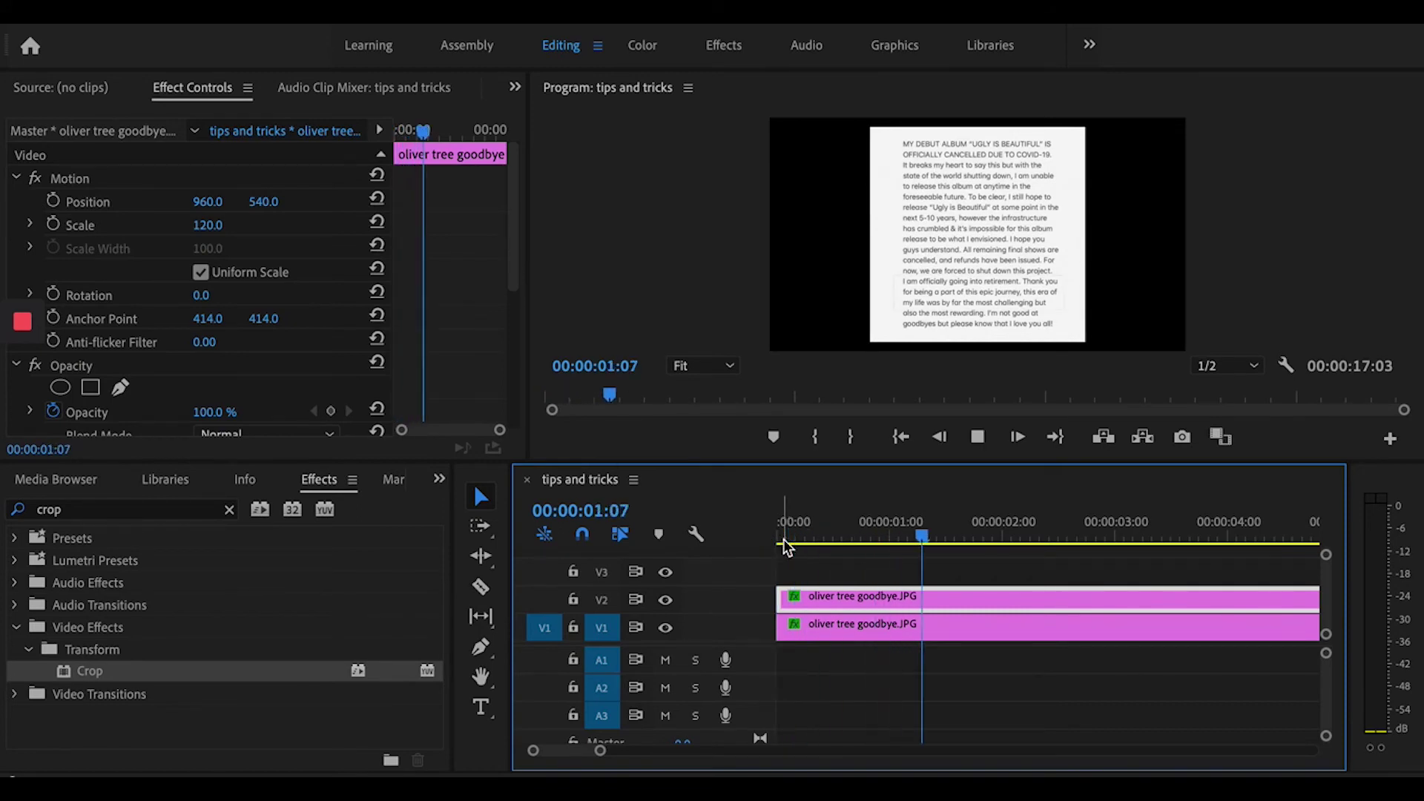
{"action": "key", "text": "space"}
{"action": "left_click", "coordinate": [973, 626]}
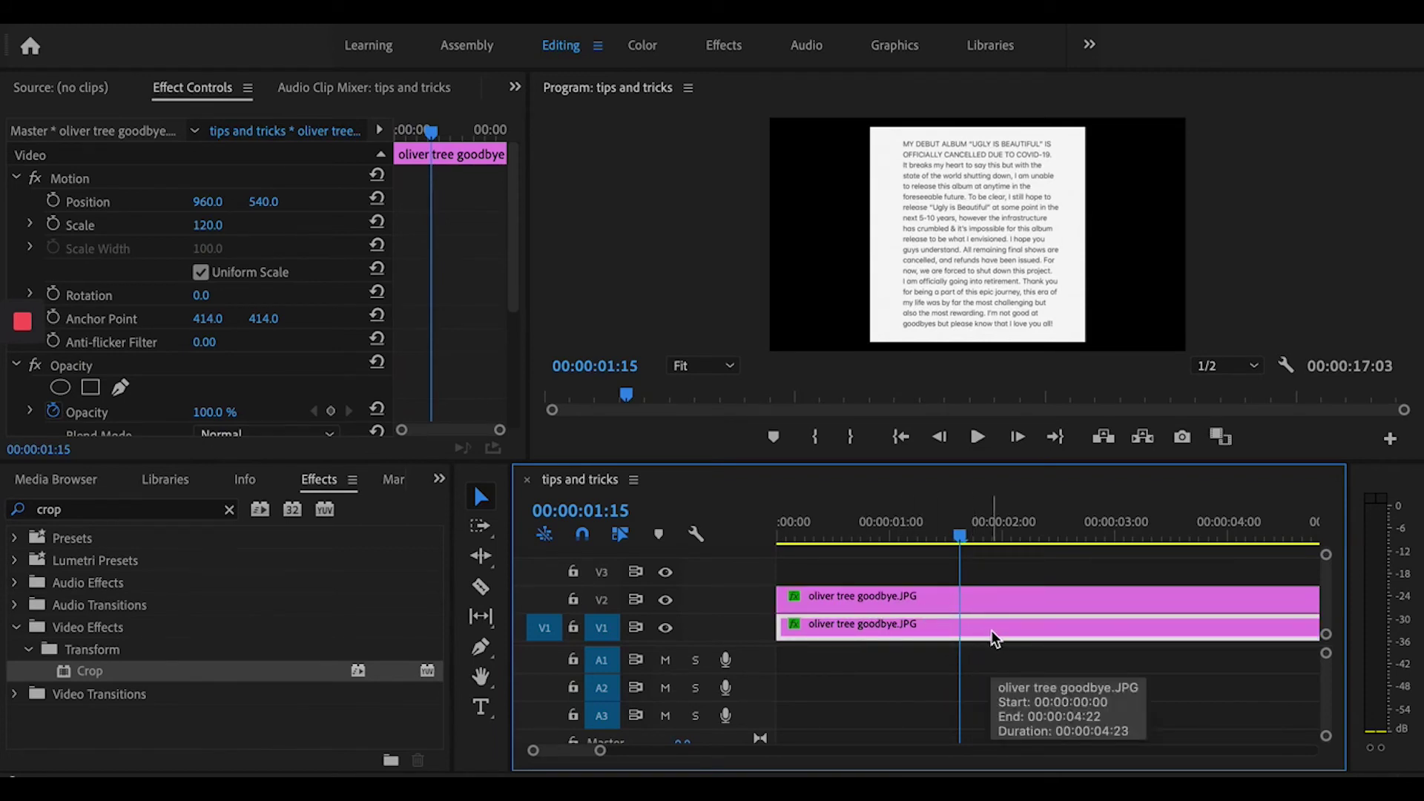
{"action": "scroll", "coordinate": [290, 389], "scroll_direction": "down", "scroll_amount": 5}
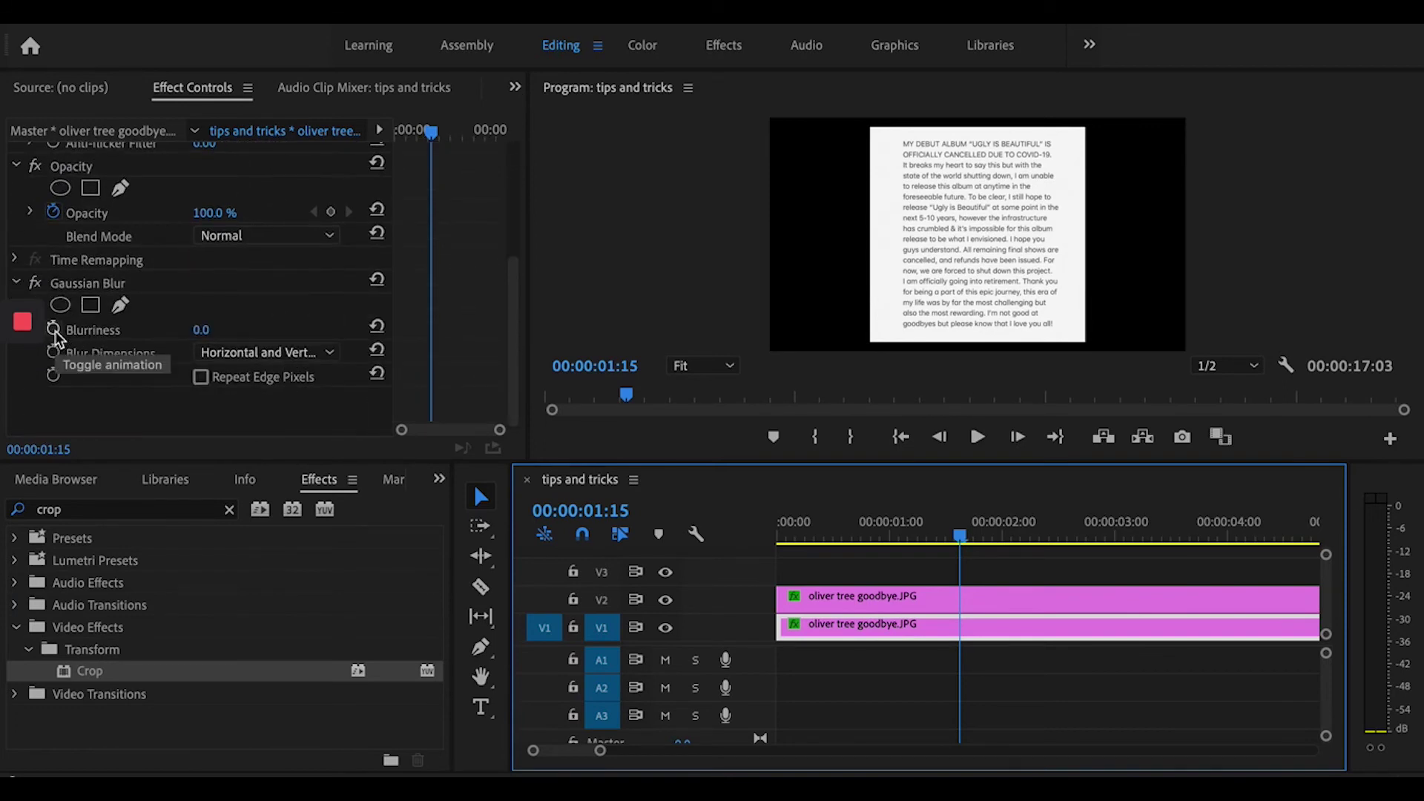
{"action": "left_click", "coordinate": [54, 328]}
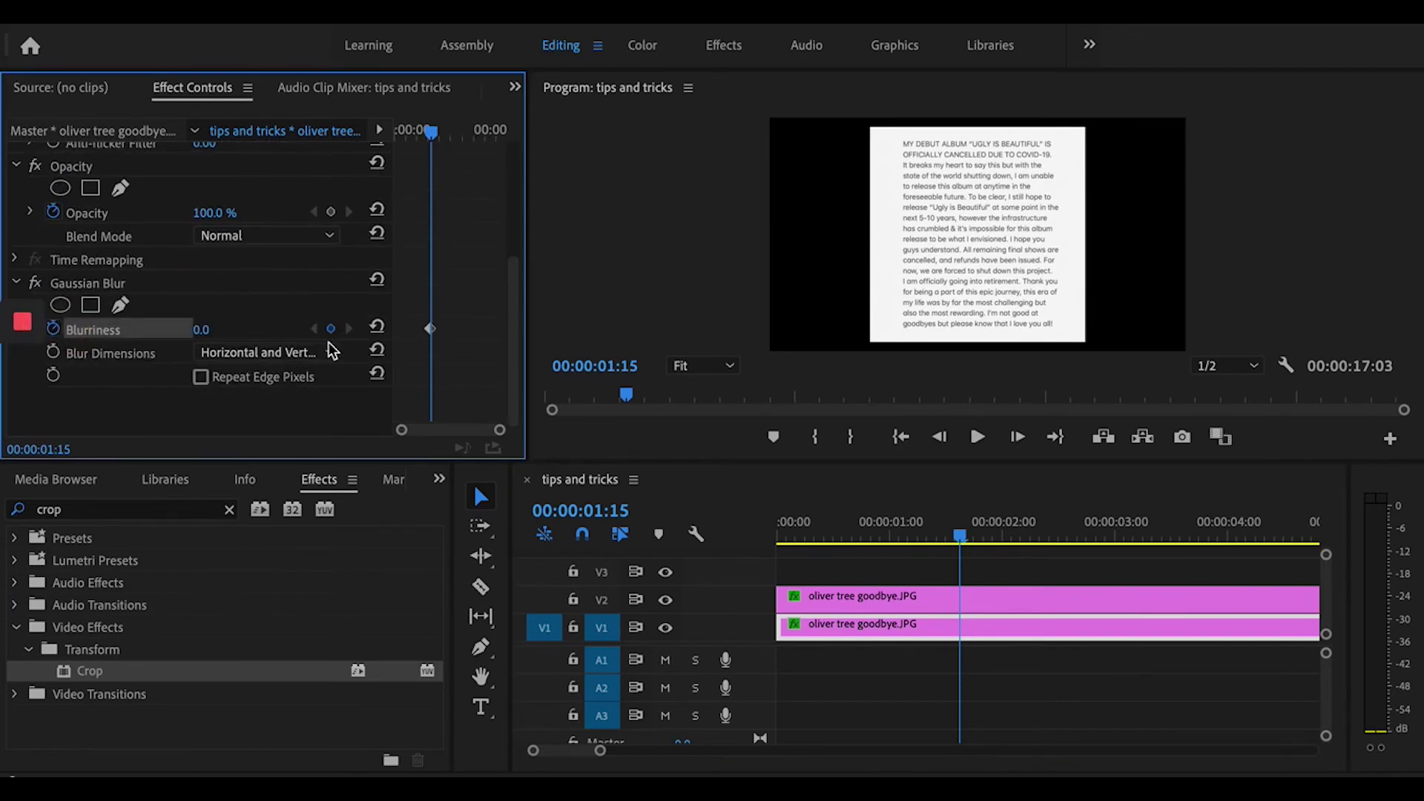
- Set the V1 clip's Blurriness to 42.0 at 00:00:02:11 as a second keyframe and return the playhead to the sequence start
{"action": "key", "text": "space"}
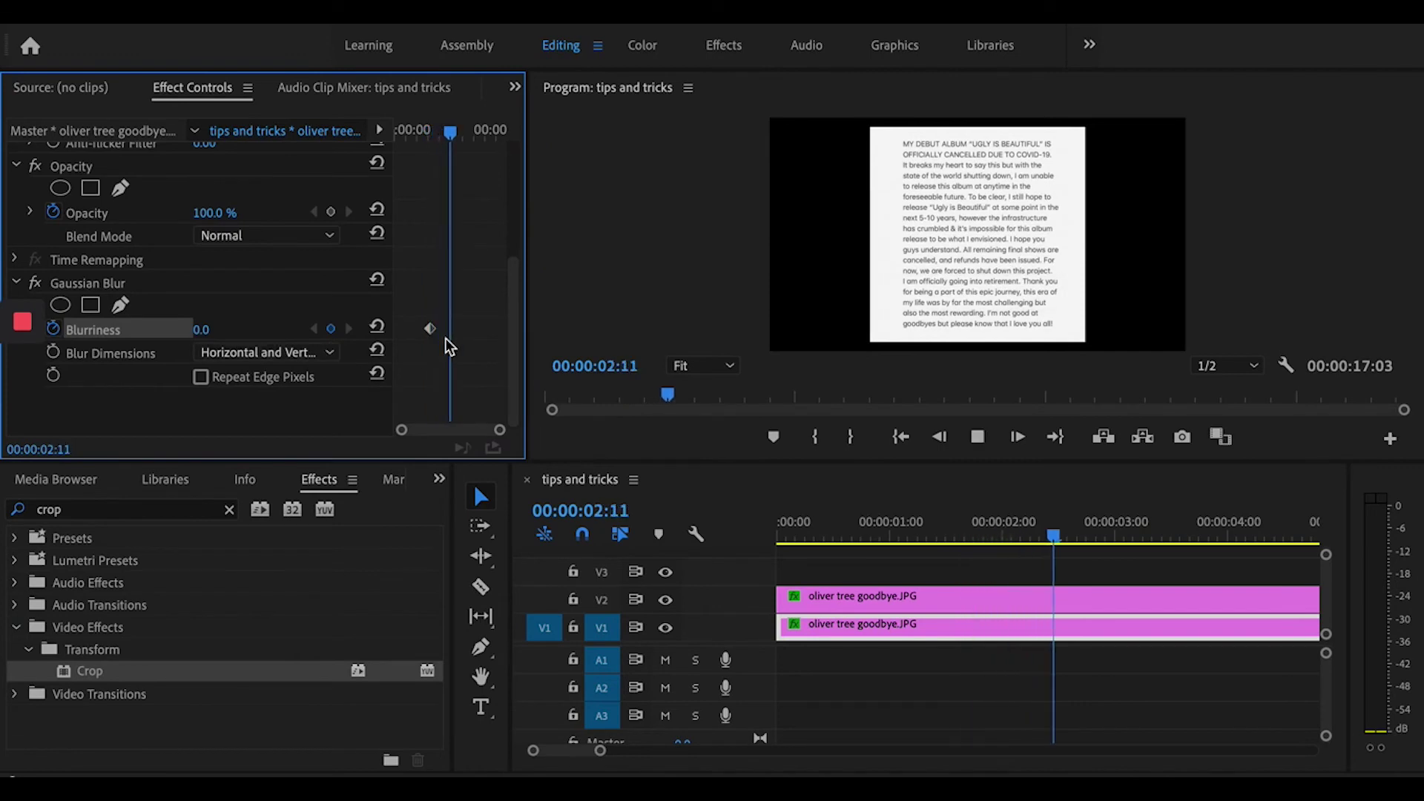
{"action": "key", "text": "space"}
{"action": "mouse_move", "coordinate": [200, 328]}
{"action": "left_mouse_down"}
{"action": "mouse_move", "coordinate": [221, 329]}
{"action": "mouse_move", "coordinate": [197, 328]}
{"action": "left_mouse_up"}
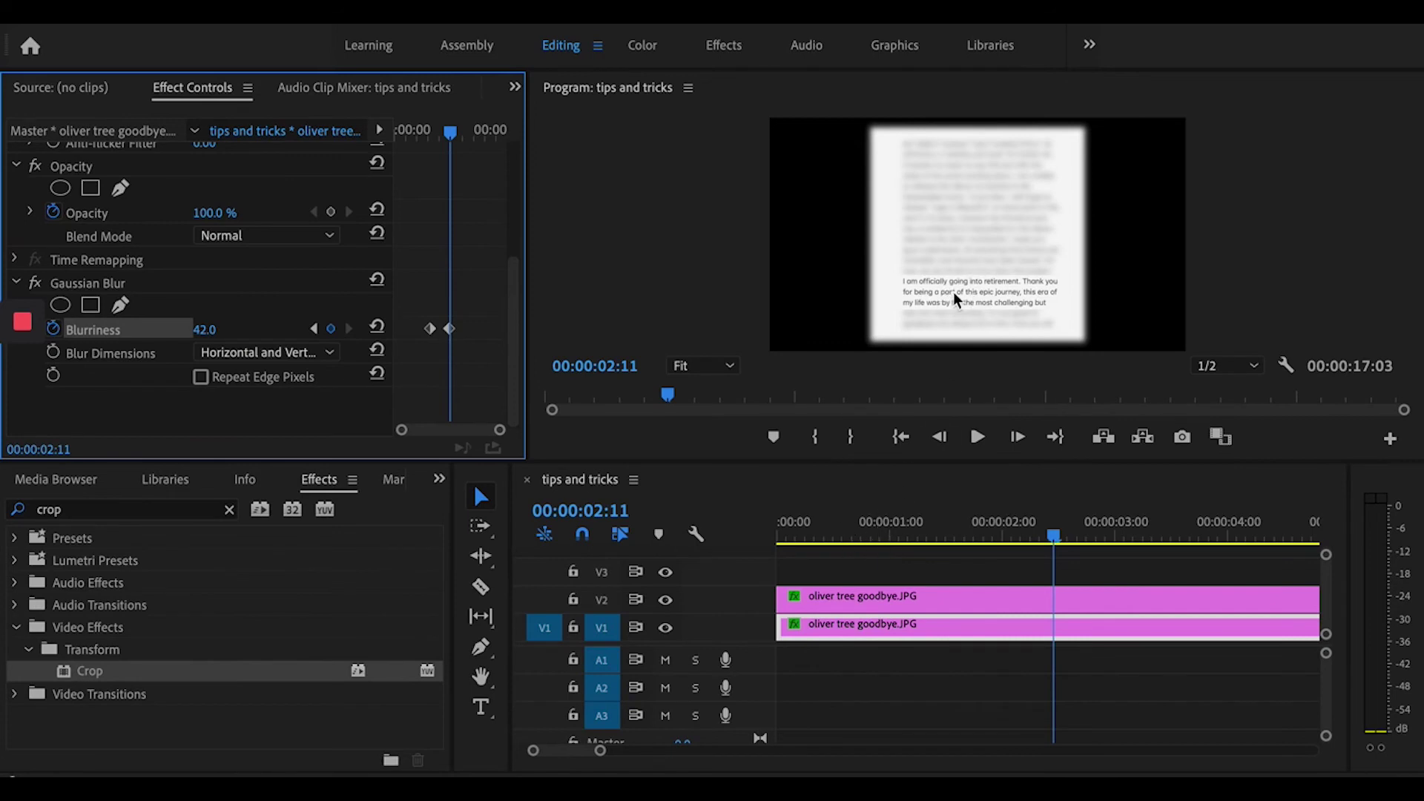
{"action": "left_click_drag", "start_coordinate": [885, 525], "coordinate": [746, 536]}
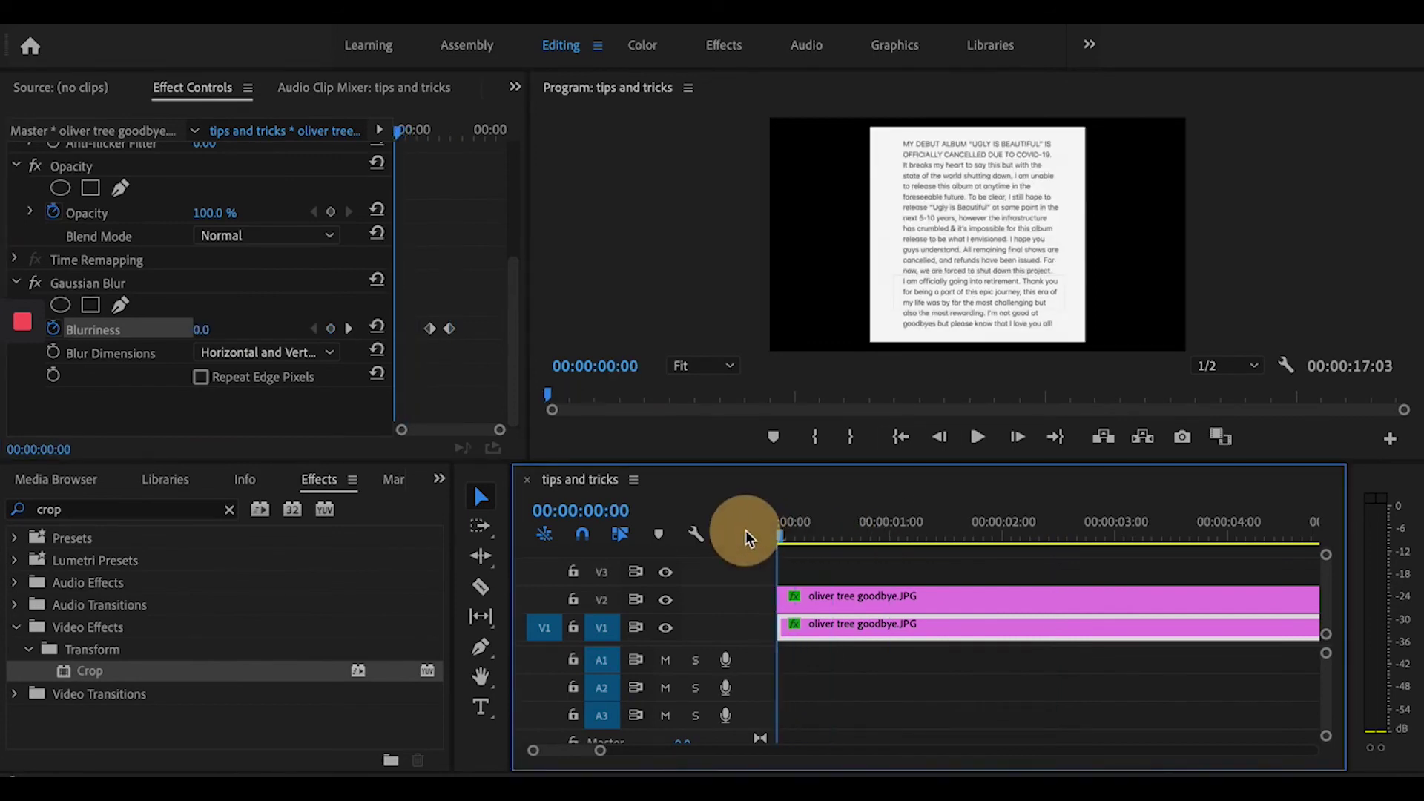
- Play the sequence from the start twice to preview the blur isolating the retirement text
{"action": "key", "text": "space"}
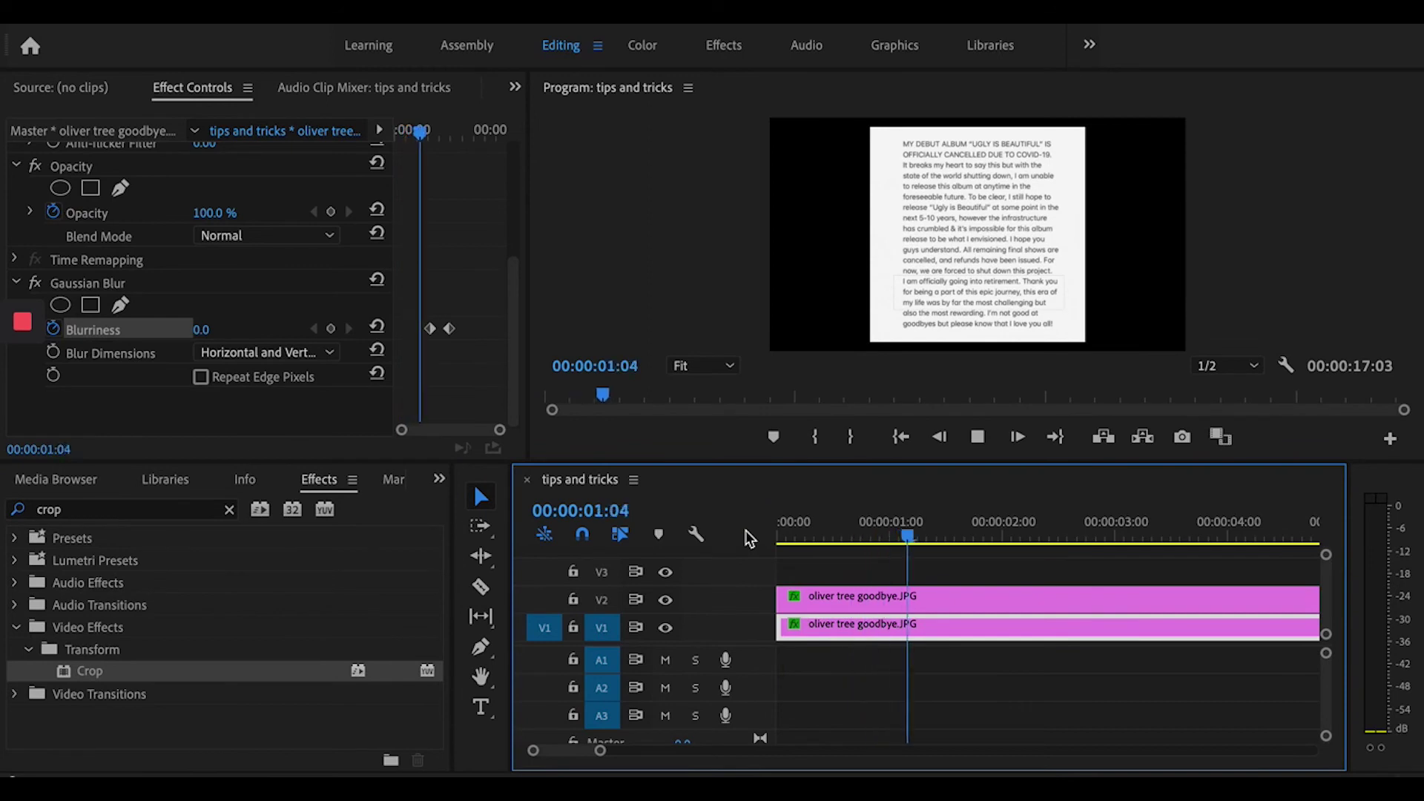
{"action": "key", "text": "space"}
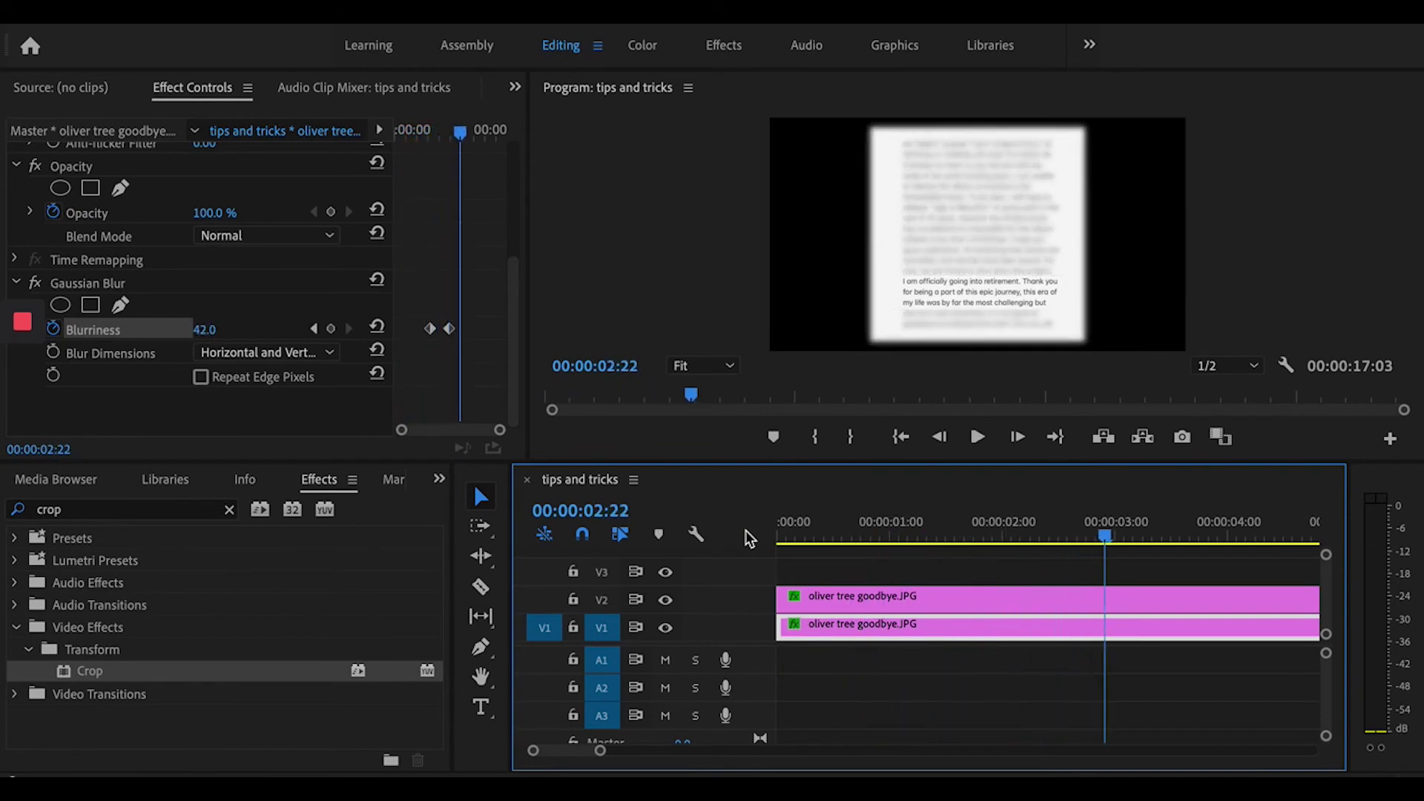
{"action": "left_click_drag", "start_coordinate": [880, 533], "coordinate": [751, 527]}
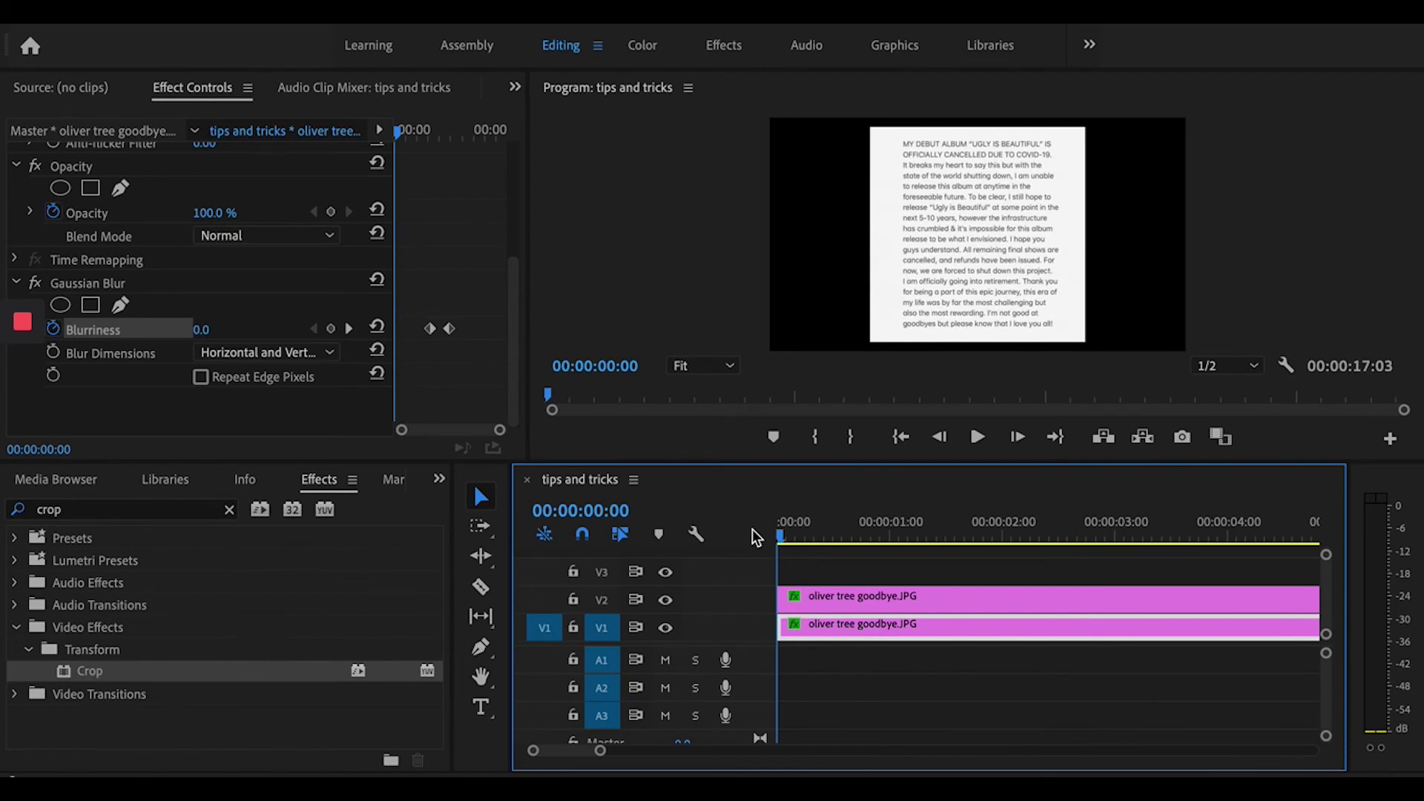
{"action": "key", "text": "space"}
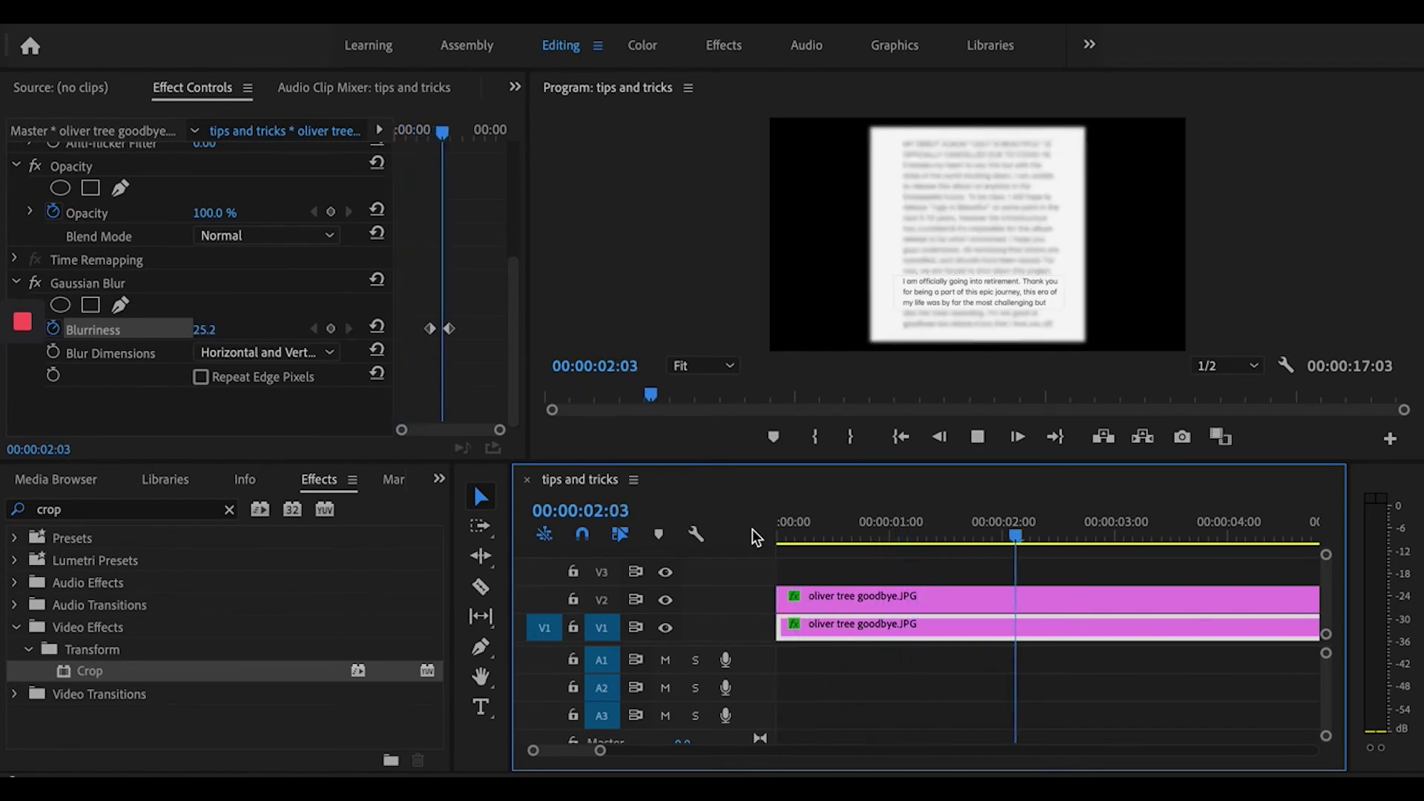
{"action": "key", "text": "space"}
- Add Scale 120.0 and Position 960.0, 540.0 keyframes to the V2 clip at 00:00:01:13
{"action": "left_click_drag", "start_coordinate": [851, 545], "coordinate": [890, 542]}
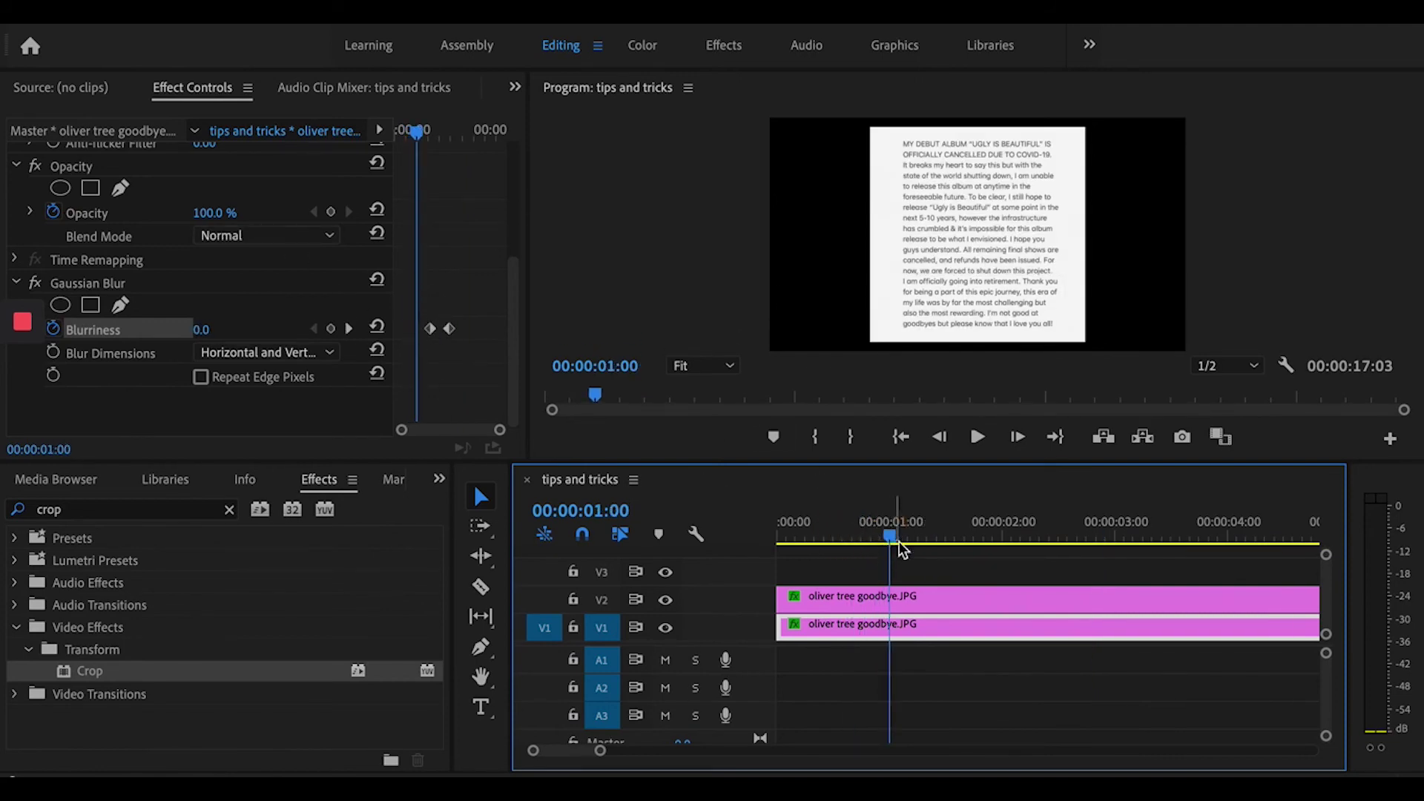
{"action": "left_click_drag", "start_coordinate": [889, 538], "coordinate": [950, 542]}
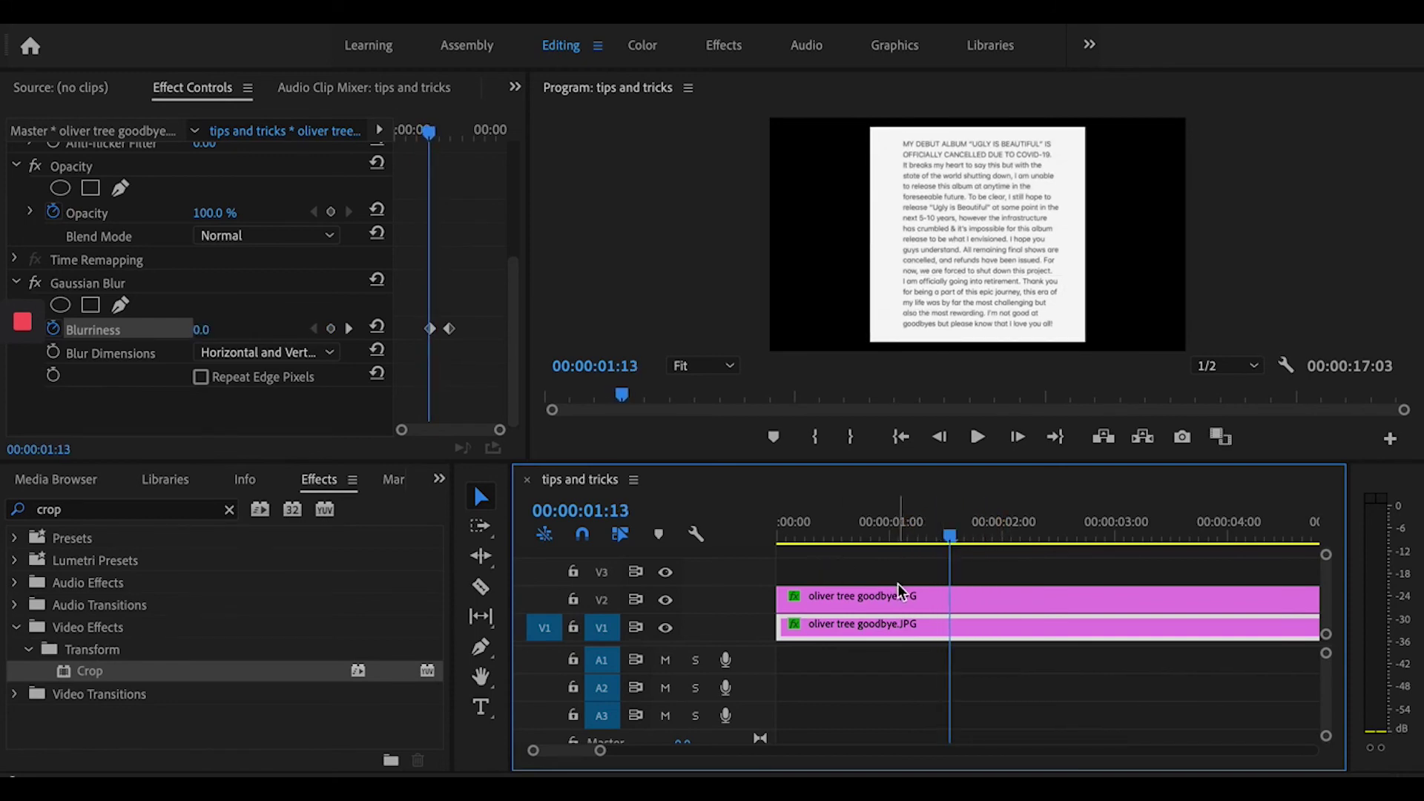
{"action": "left_click", "coordinate": [974, 598]}
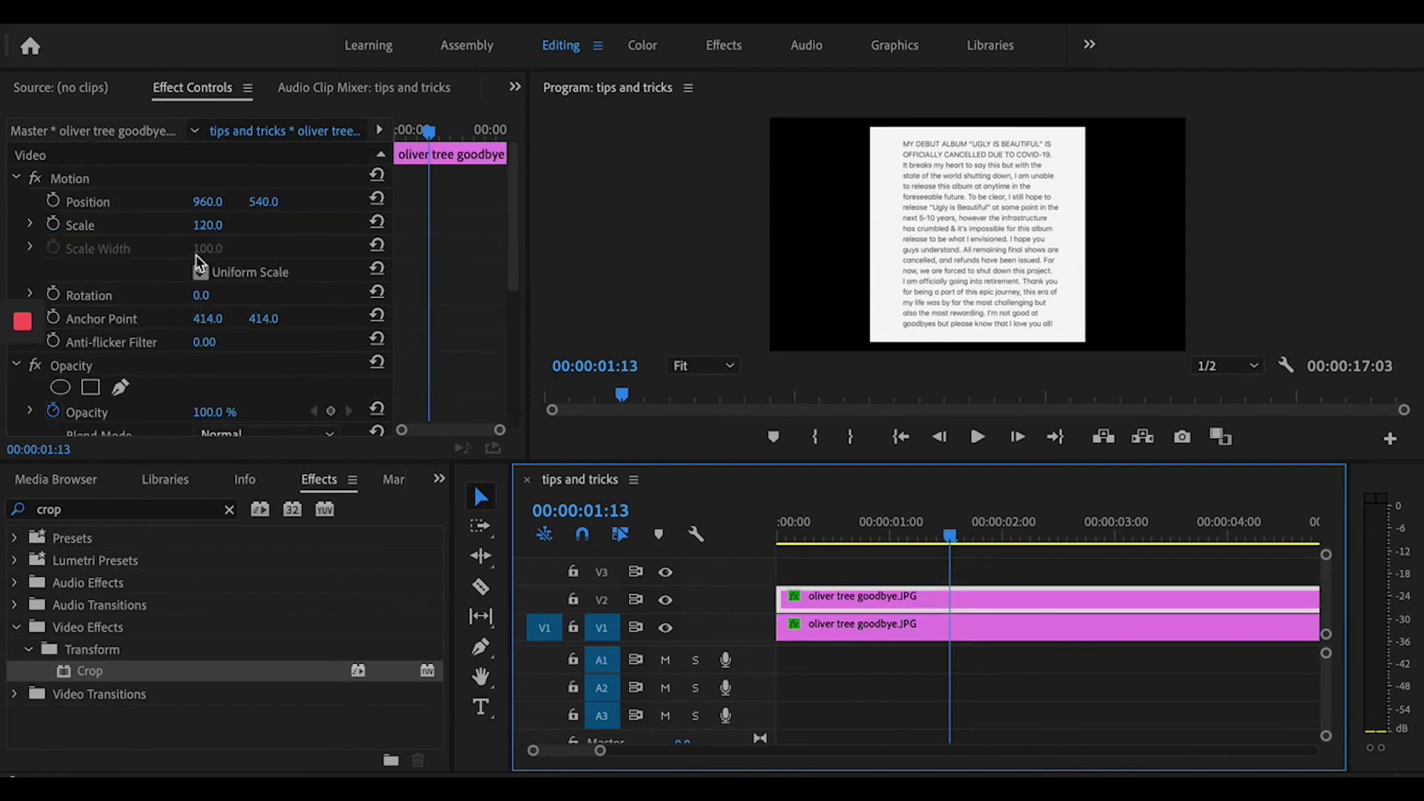
{"action": "left_click", "coordinate": [55, 223]}
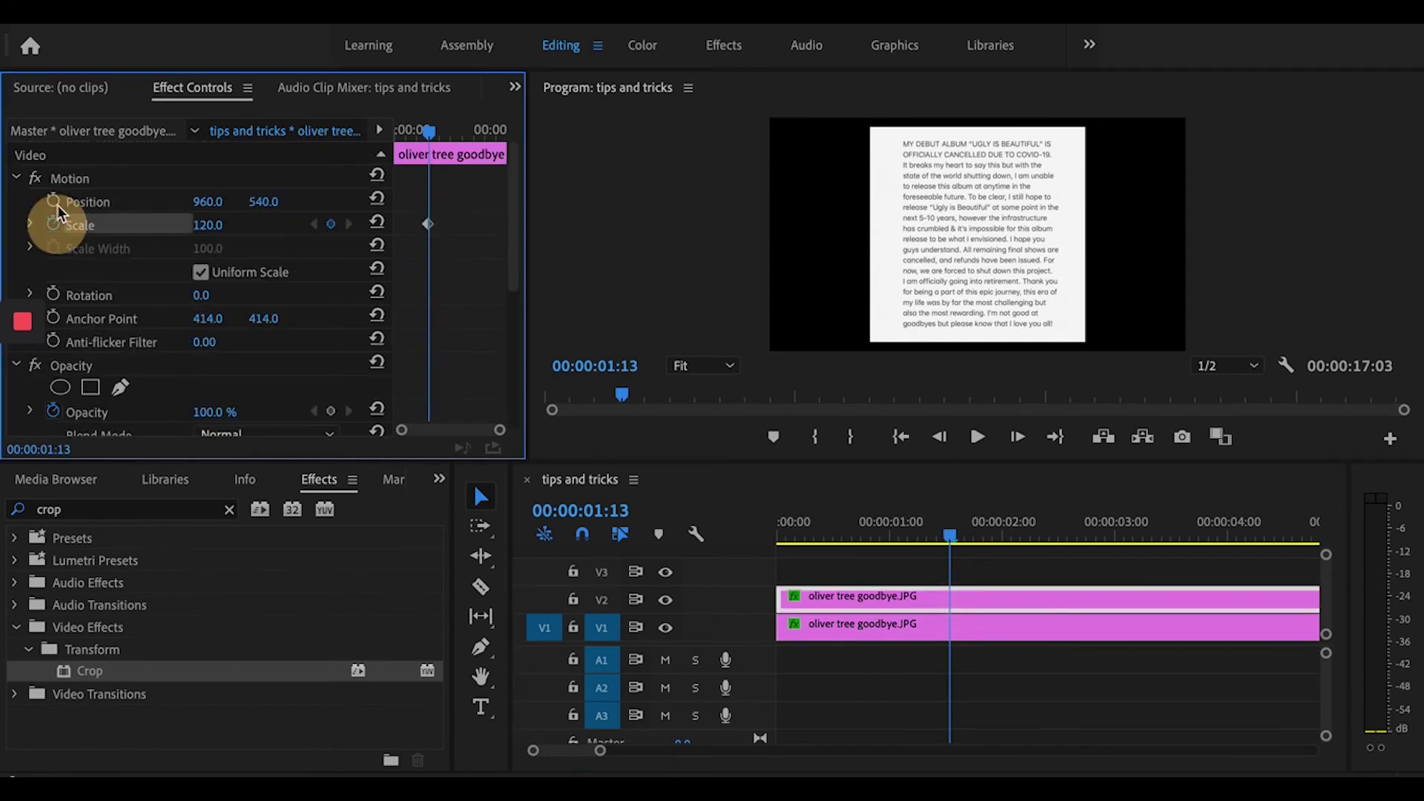
{"action": "left_click", "coordinate": [53, 201]}
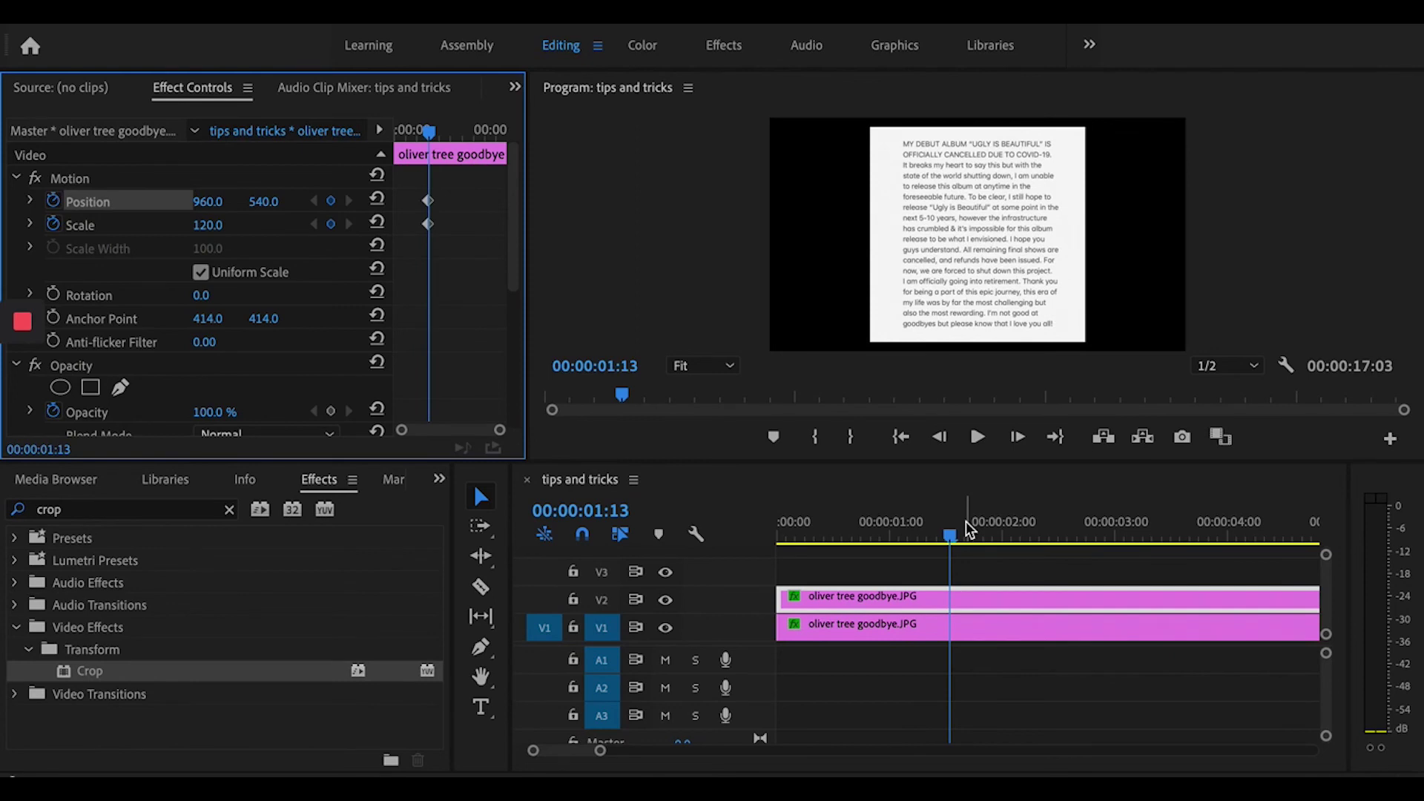
- At 00:00:02:15, enlarge the V2 text strip to Scale 253.0 and centre it in the frame at Position 934.3, -46.3
{"action": "key", "text": "space"}
{"action": "key", "text": "space"}
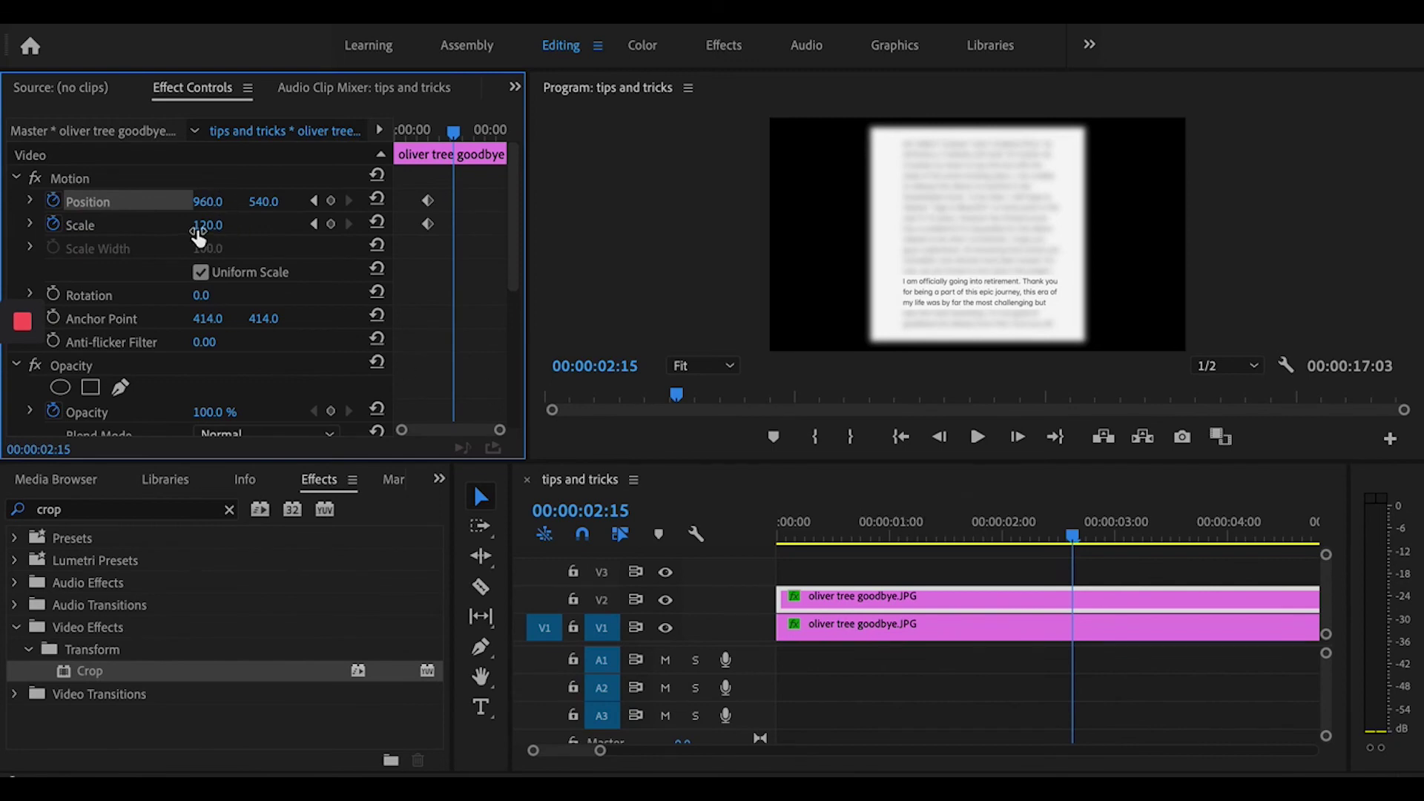
{"action": "left_click", "coordinate": [985, 290]}
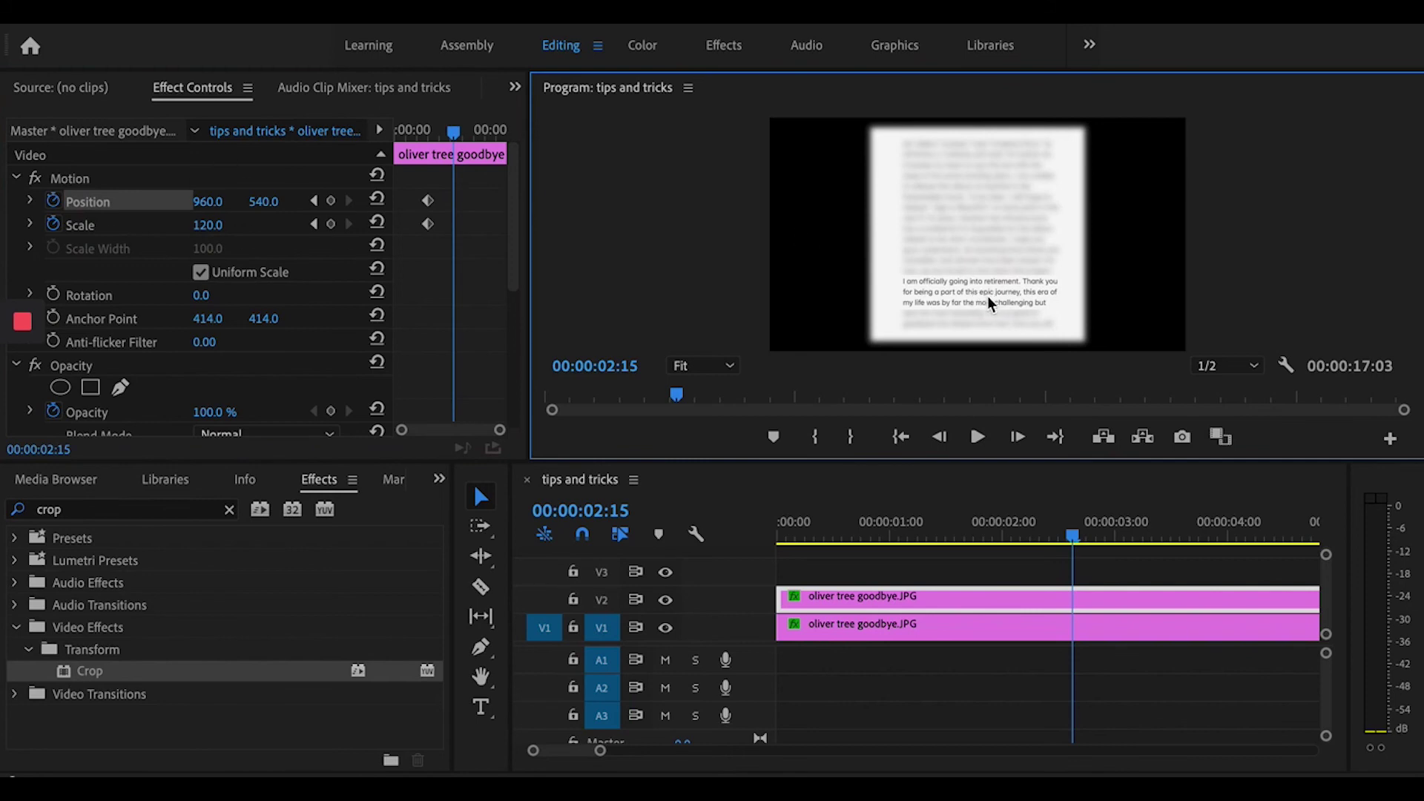
{"action": "left_click", "coordinate": [986, 297]}
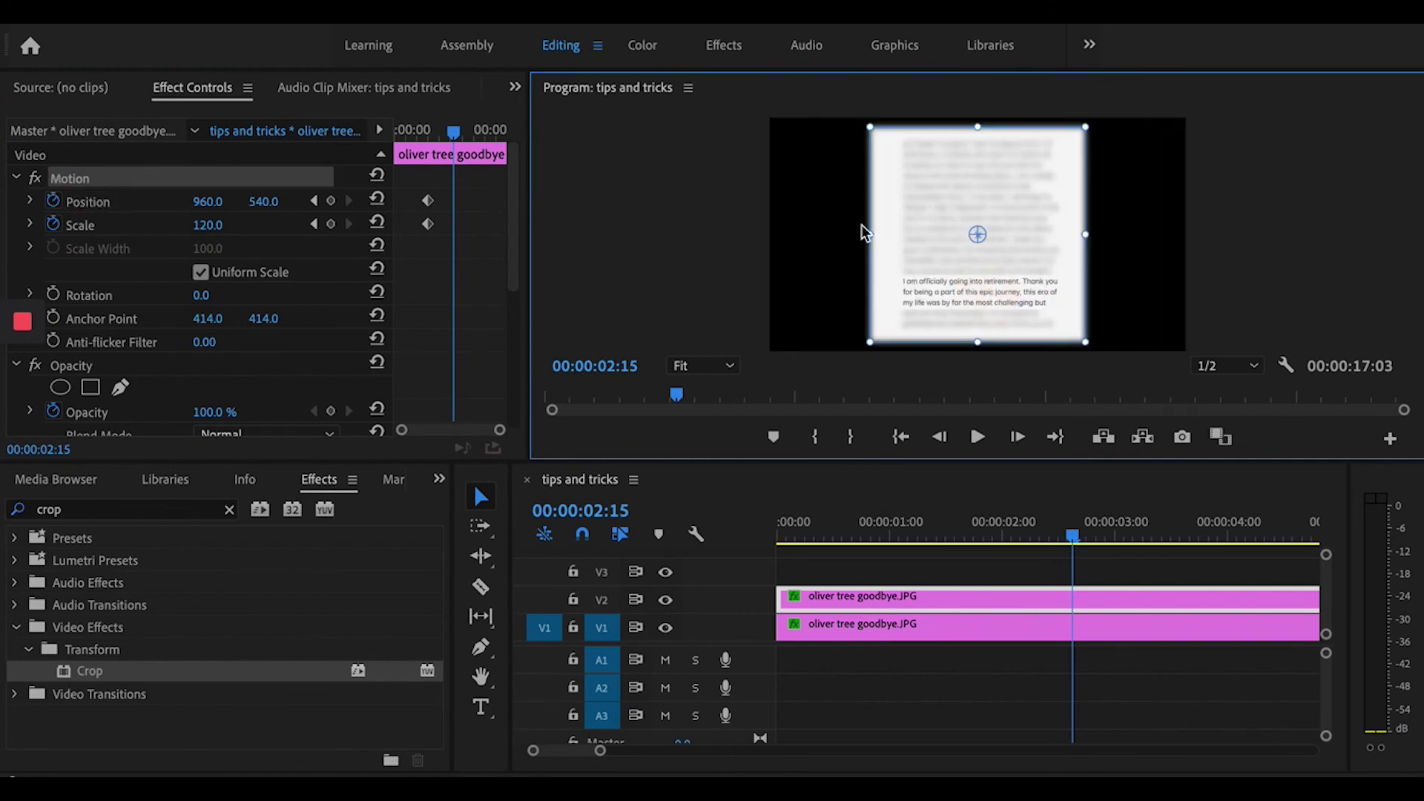
{"action": "left_click_drag", "start_coordinate": [871, 235], "coordinate": [754, 231]}
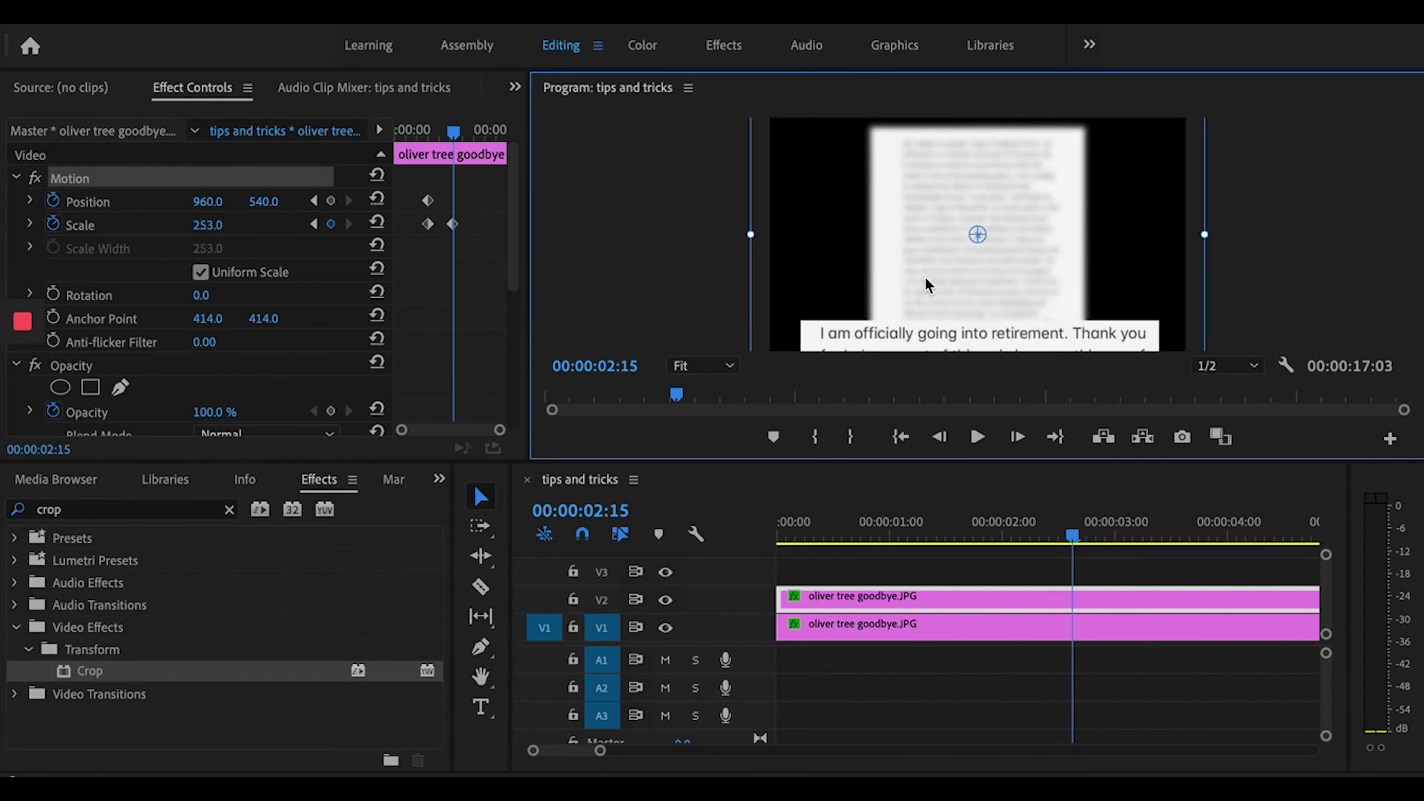
{"action": "left_click_drag", "start_coordinate": [992, 319], "coordinate": [1028, 247]}
{"action": "left_click", "coordinate": [1167, 241]}
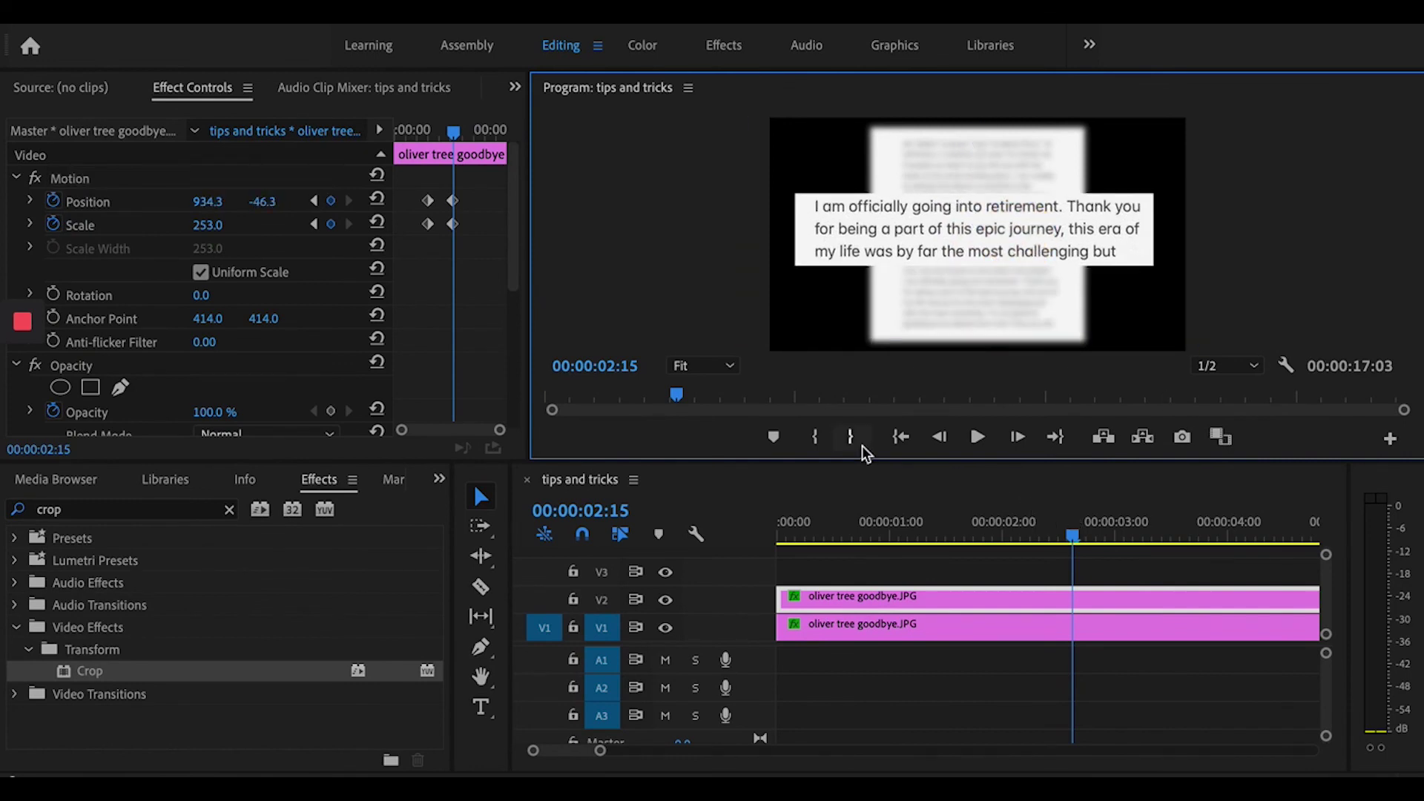
- Play the sequence from the start to preview the text strip's zoom, and scrub through the animation
{"action": "left_click", "coordinate": [933, 548]}
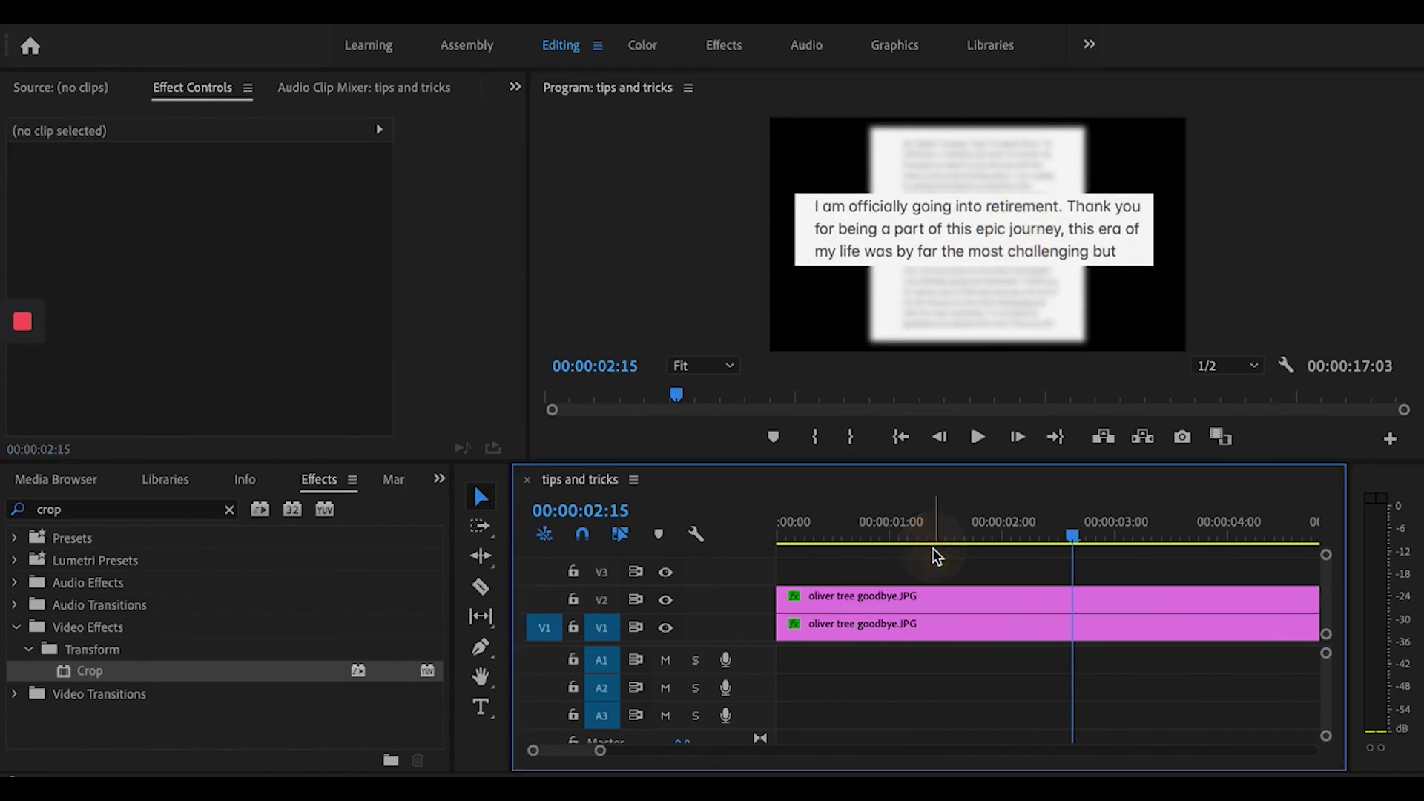
{"action": "left_click_drag", "start_coordinate": [929, 534], "coordinate": [754, 528]}
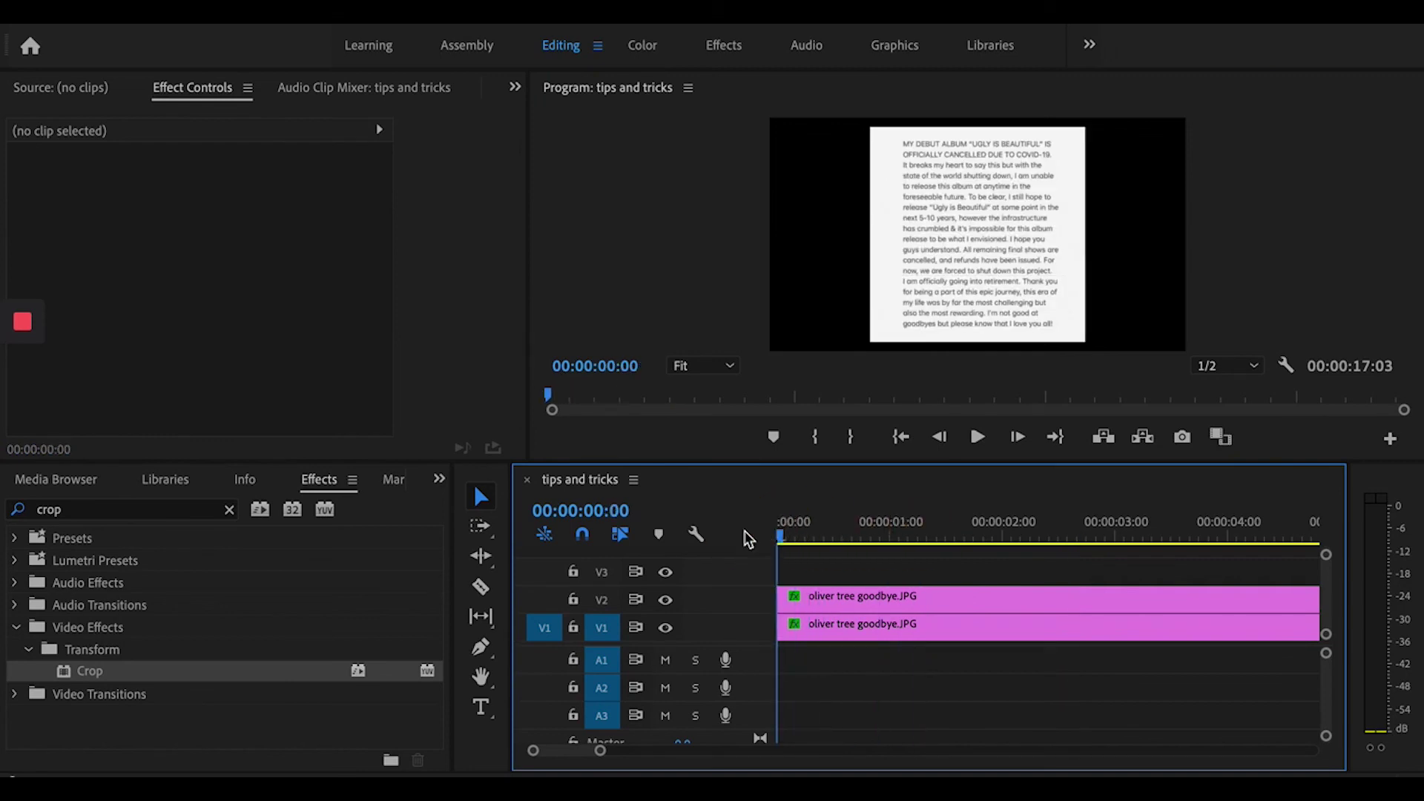
{"action": "key", "text": "space"}
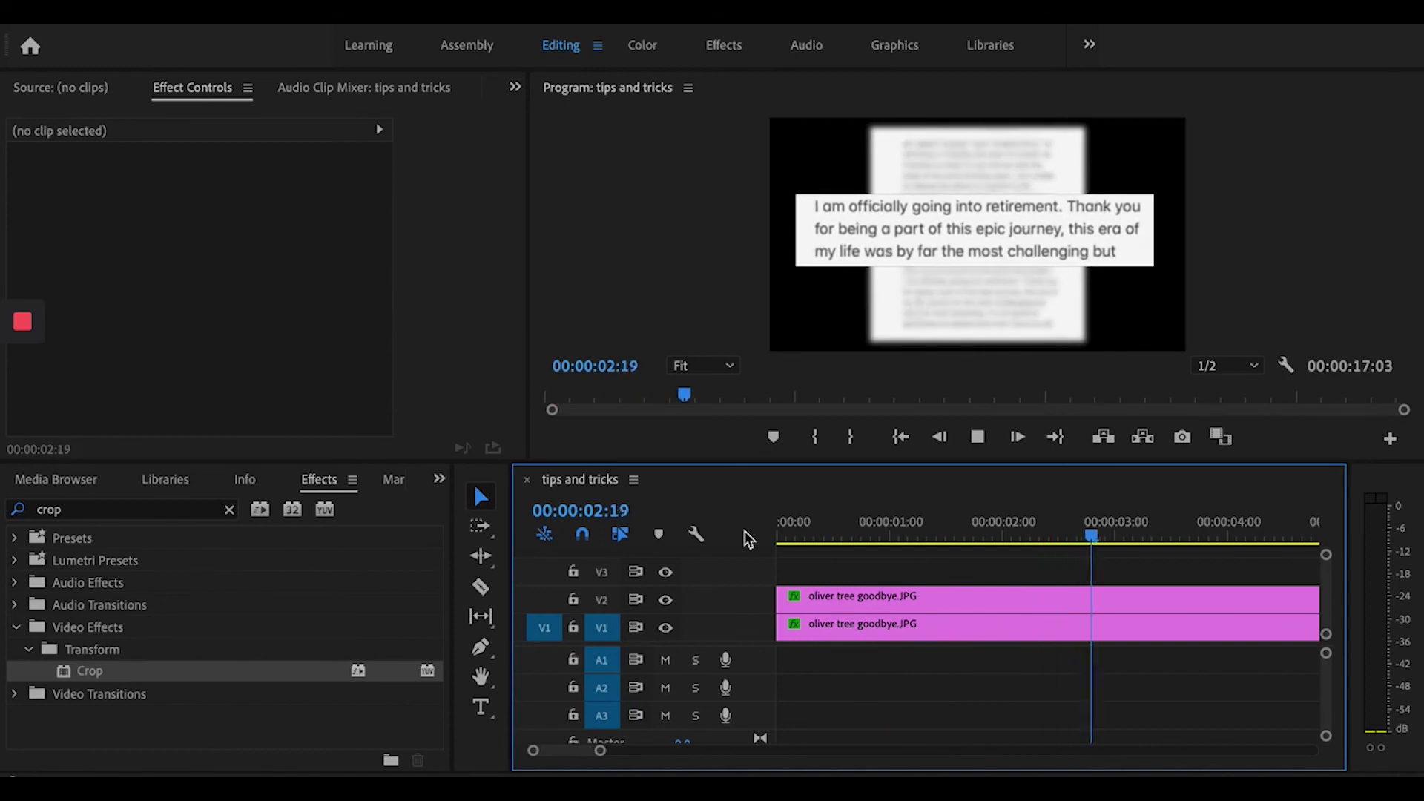
{"action": "key", "text": "space"}
{"action": "left_click_drag", "start_coordinate": [979, 534], "coordinate": [1097, 537]}
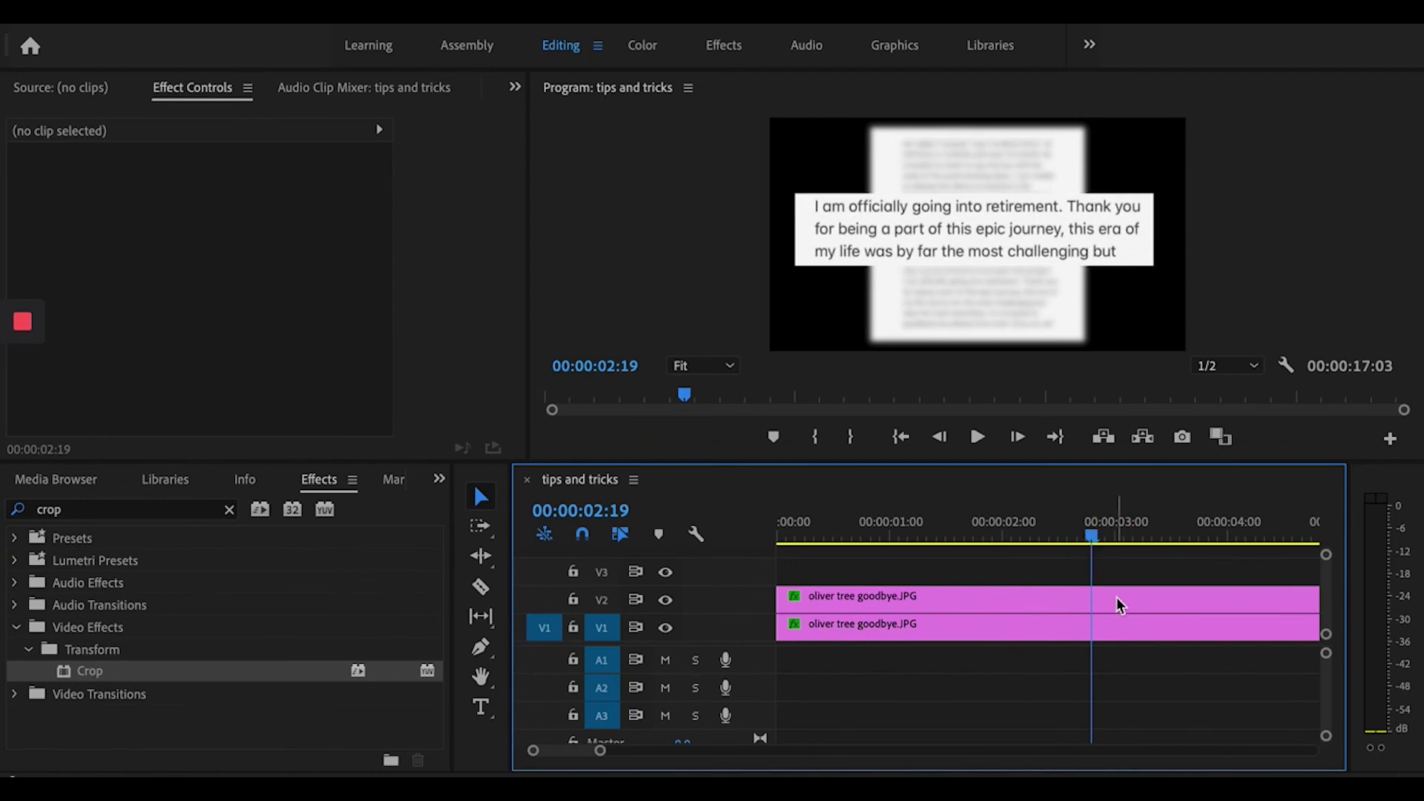
- Slow the V2 clip's zoom by moving its second Position and Scale keyframes to just past 00:00:03:03
{"action": "left_click", "coordinate": [1115, 597]}
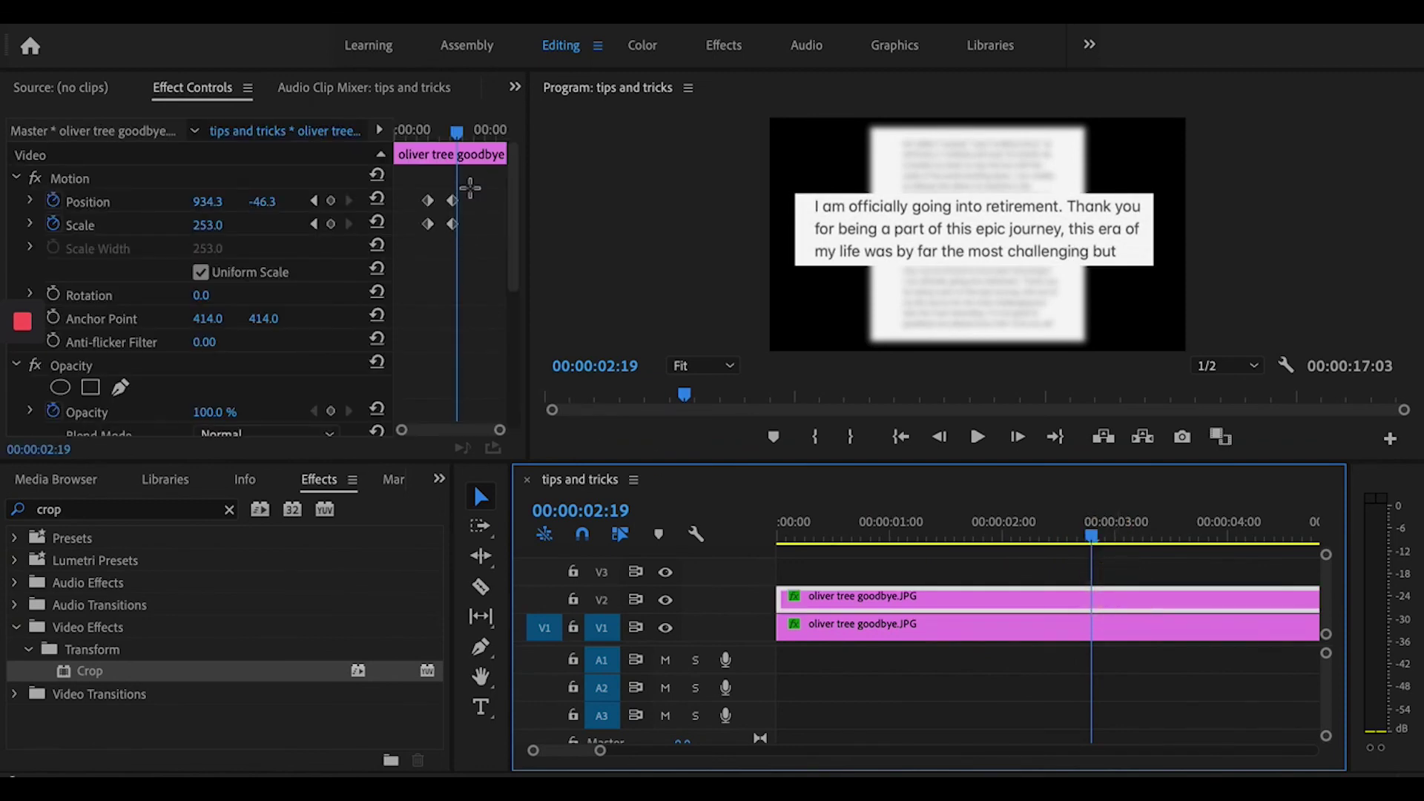
{"action": "mouse_move", "coordinate": [469, 189]}
{"action": "left_mouse_down"}
{"action": "mouse_move", "coordinate": [439, 241]}
{"action": "mouse_move", "coordinate": [468, 206]}
{"action": "left_mouse_up"}
{"action": "left_click", "coordinate": [454, 204]}
- Preview the slowed text zoom from the sequence start and return the playhead to 00:00:00:00
{"action": "left_click_drag", "start_coordinate": [881, 530], "coordinate": [810, 530]}
{"action": "key", "text": "space"}
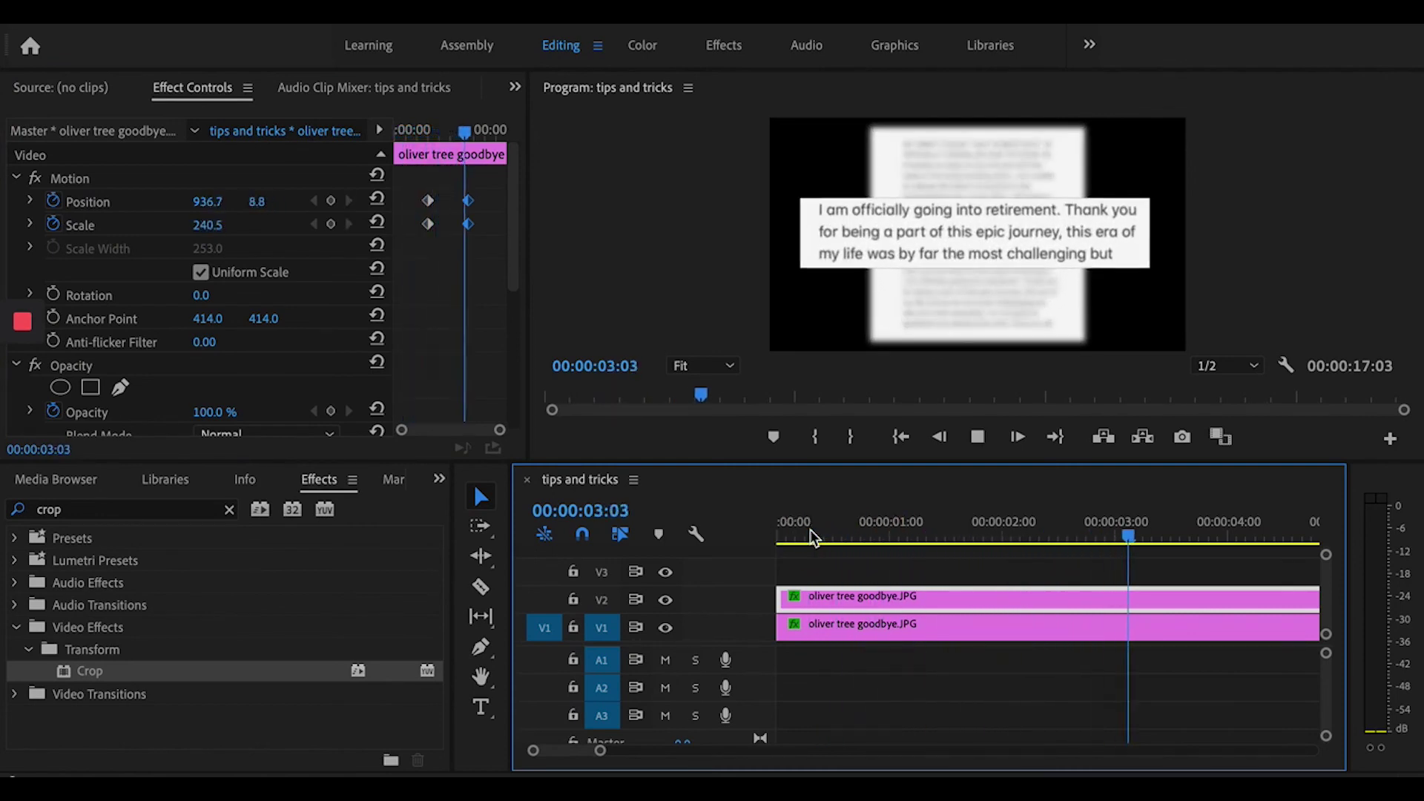
{"action": "key", "text": "space"}
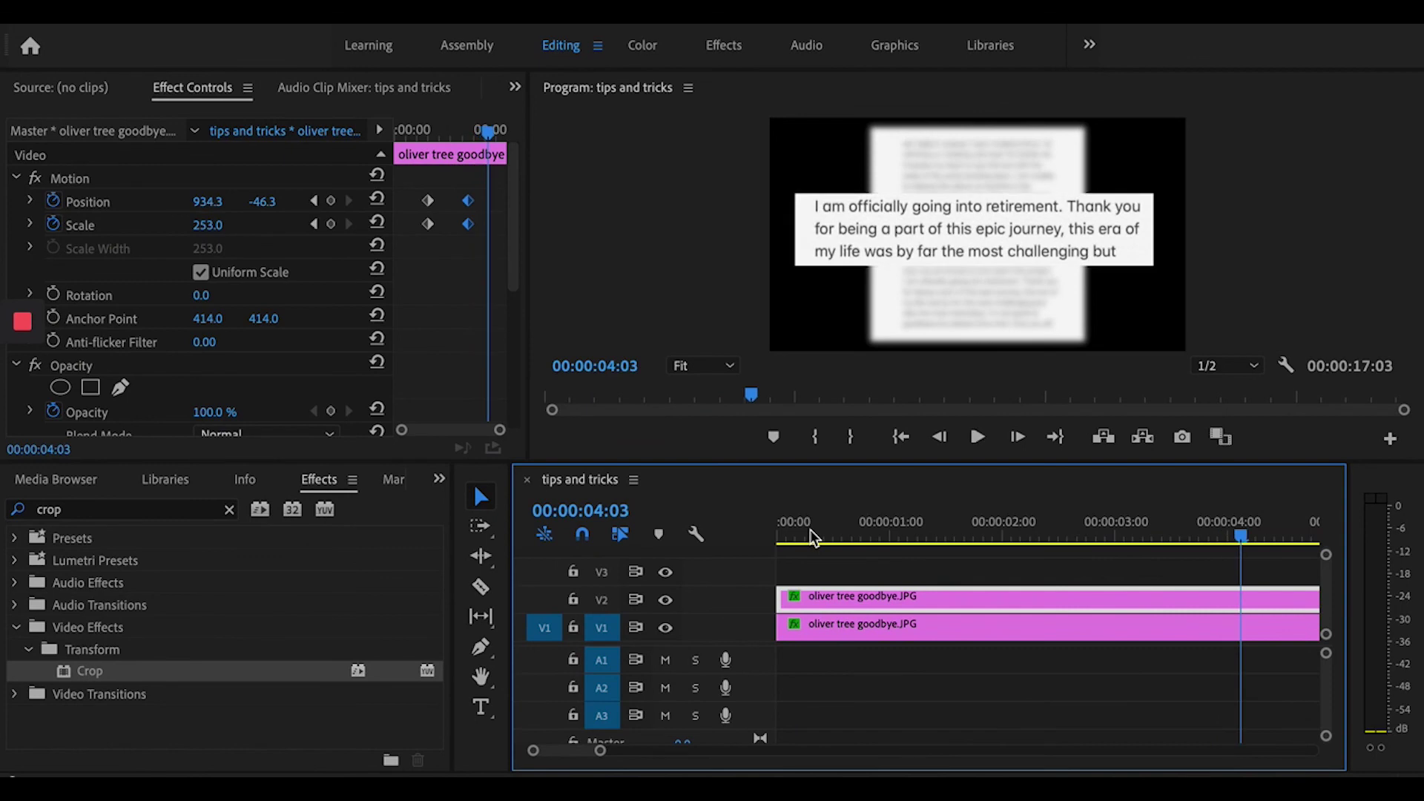
{"action": "left_click_drag", "start_coordinate": [819, 530], "coordinate": [697, 527]}
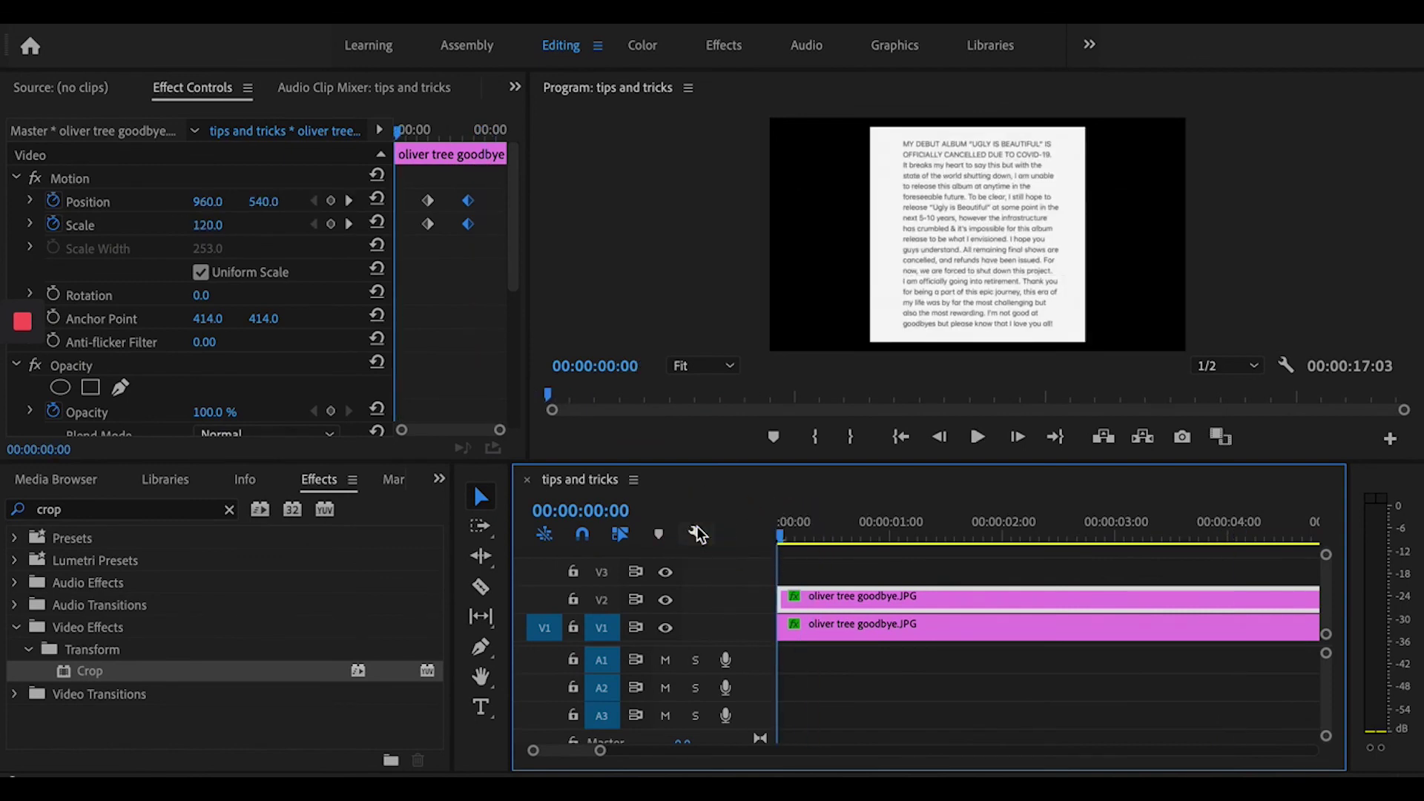